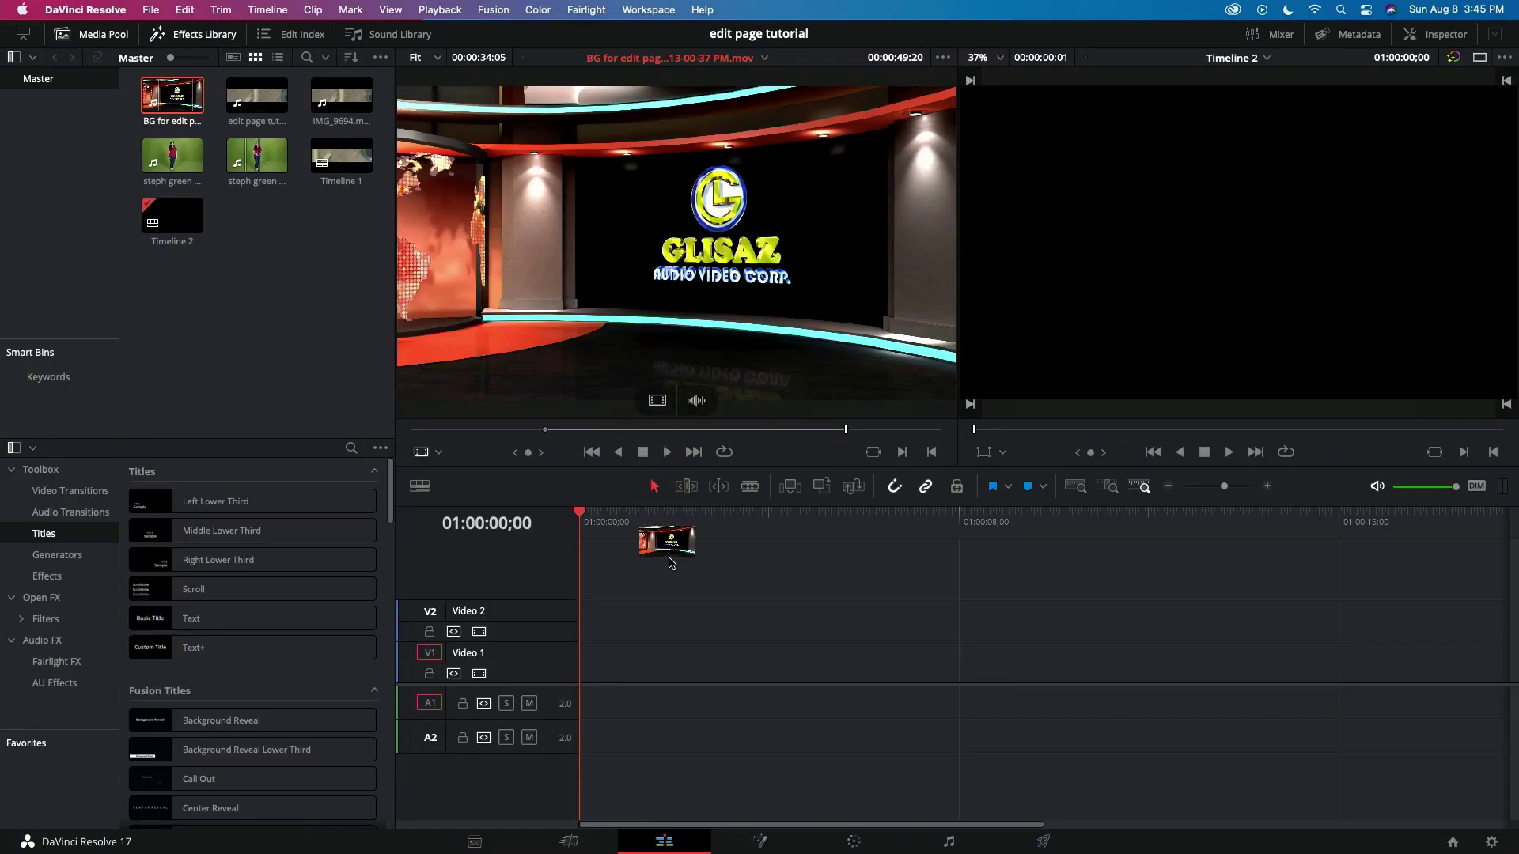
# Step: Place the background clip on Video 1 and the green-screen clip on Video 2
pyautogui.moveTo(671, 563); pyautogui.dragTo(588, 664)
pyautogui.moveTo(171, 155); pyautogui.dragTo(625, 623)
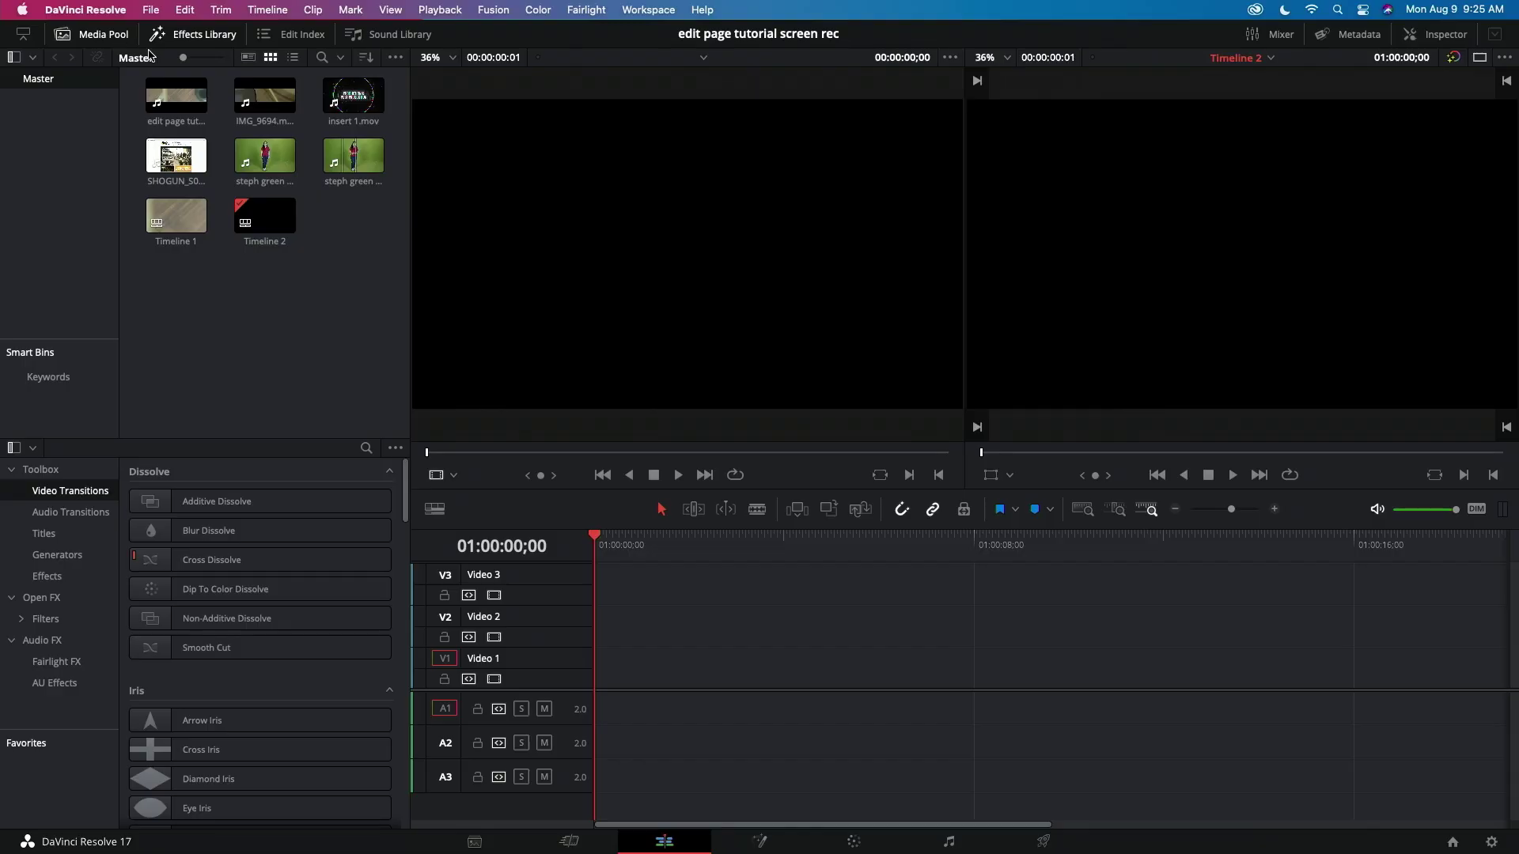
# Step: Import the studio background clip into the Media Pool via Import Media
pyautogui.click(518, 265)
pyautogui.click(289, 103)
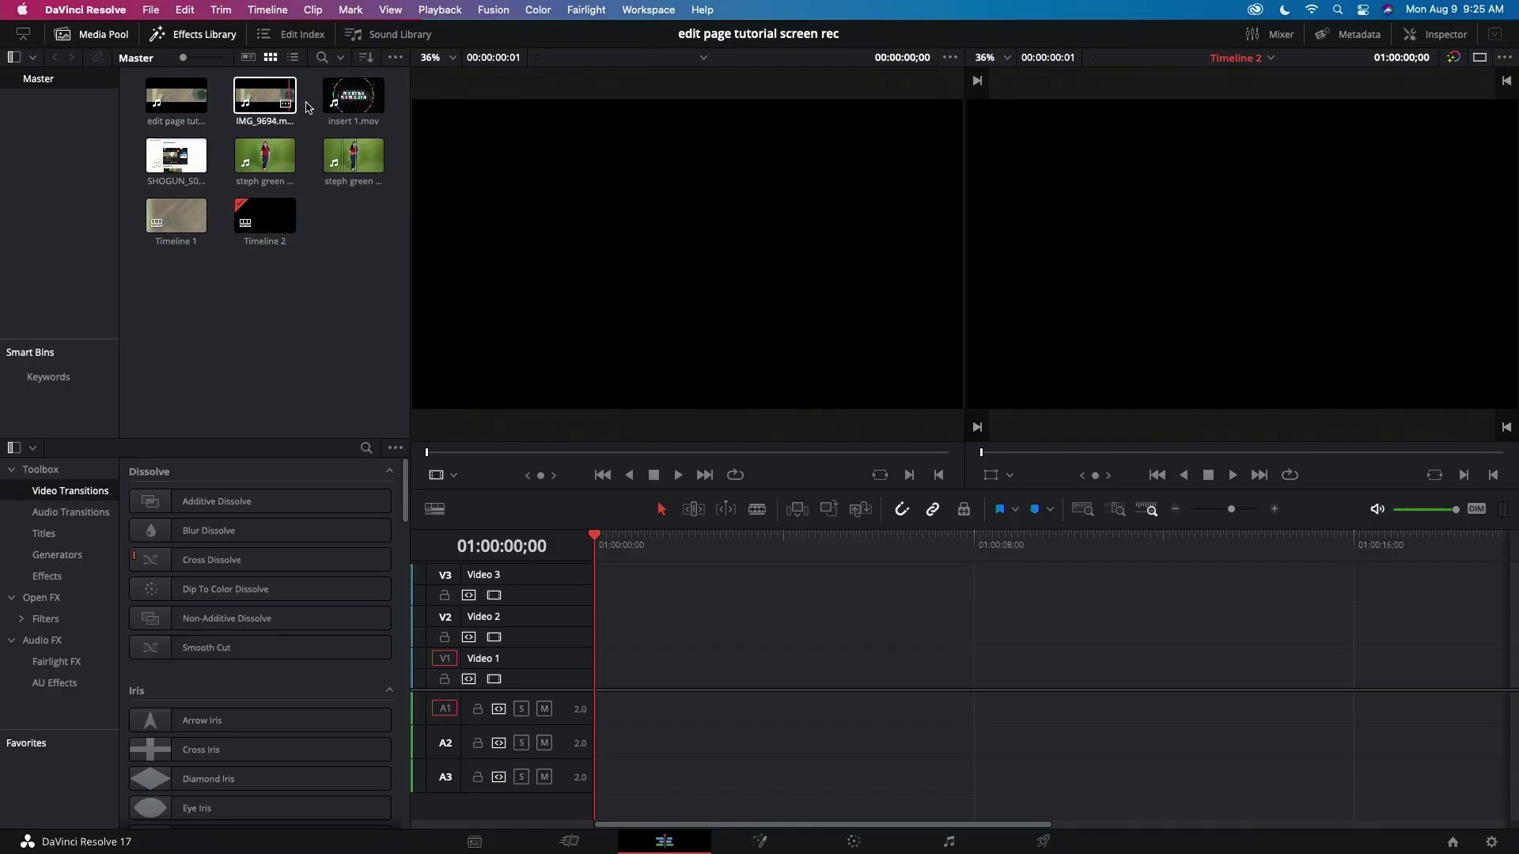
pyautogui.rightClick(235, 282)
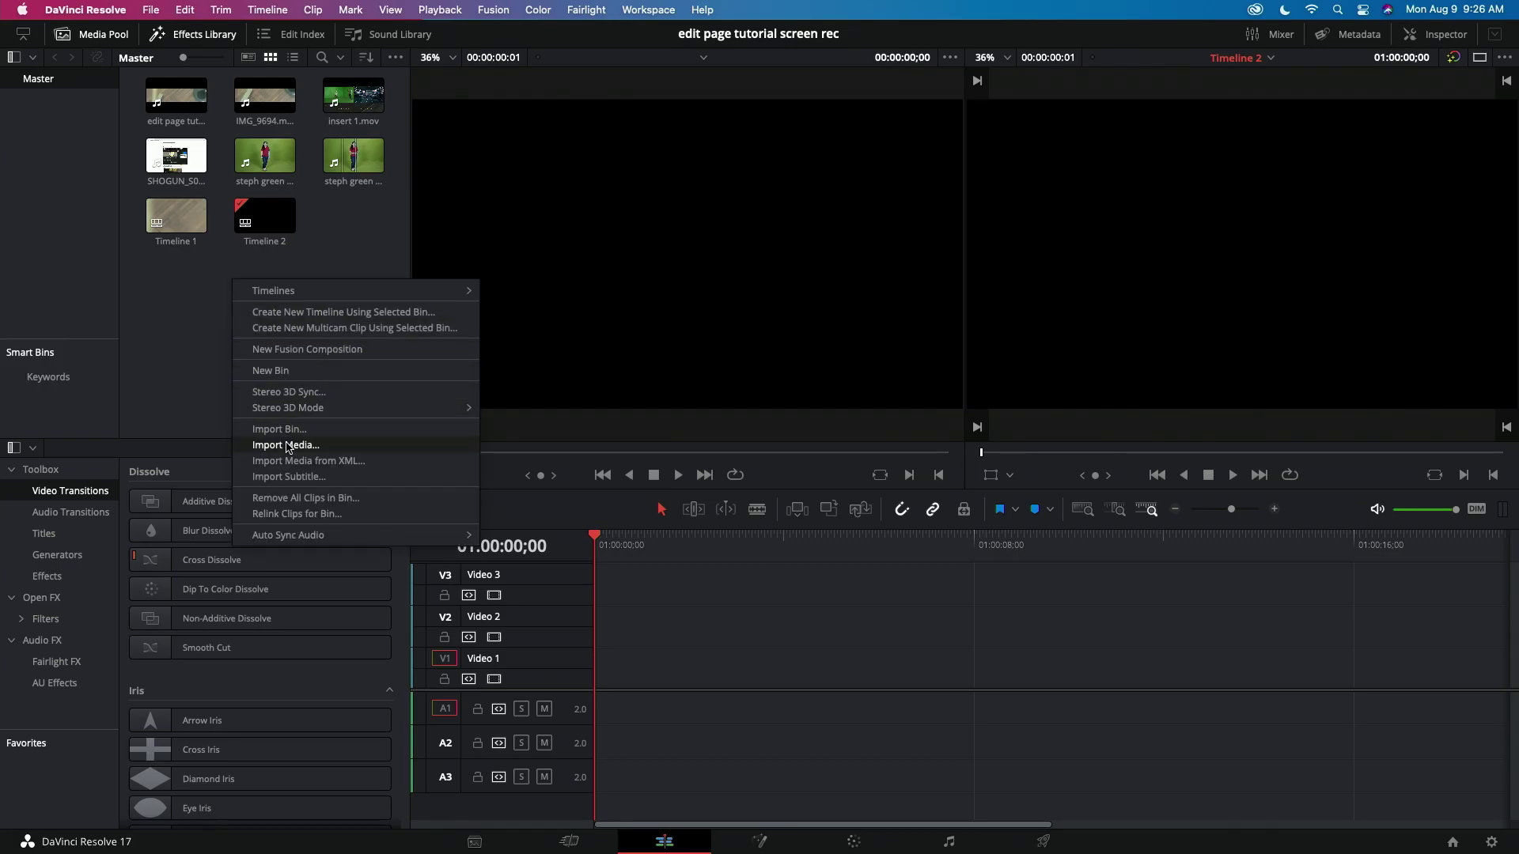
pyautogui.click(288, 445)
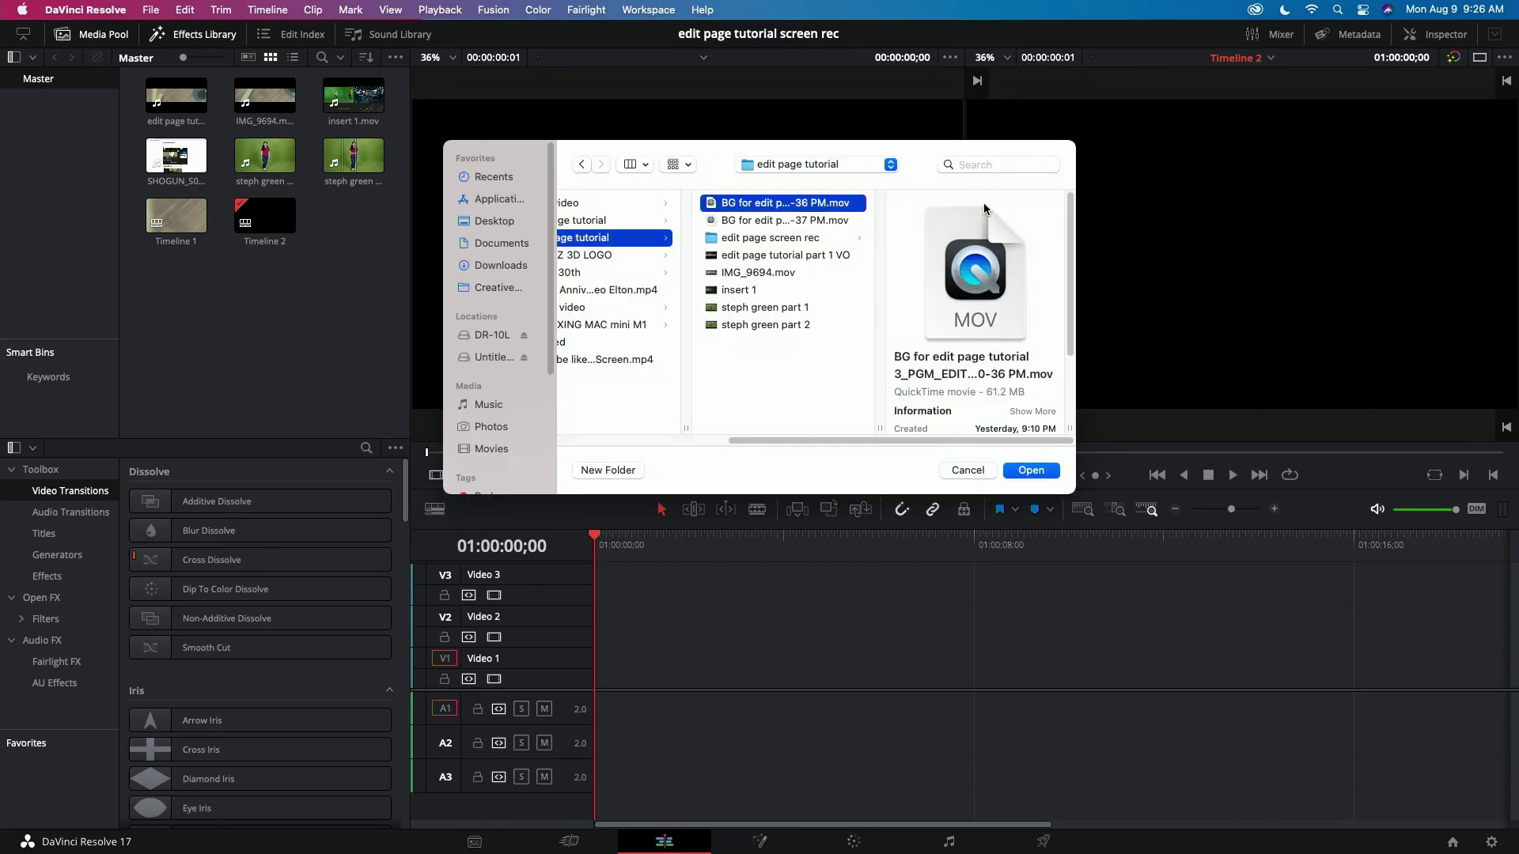
pyautogui.click(1030, 470)
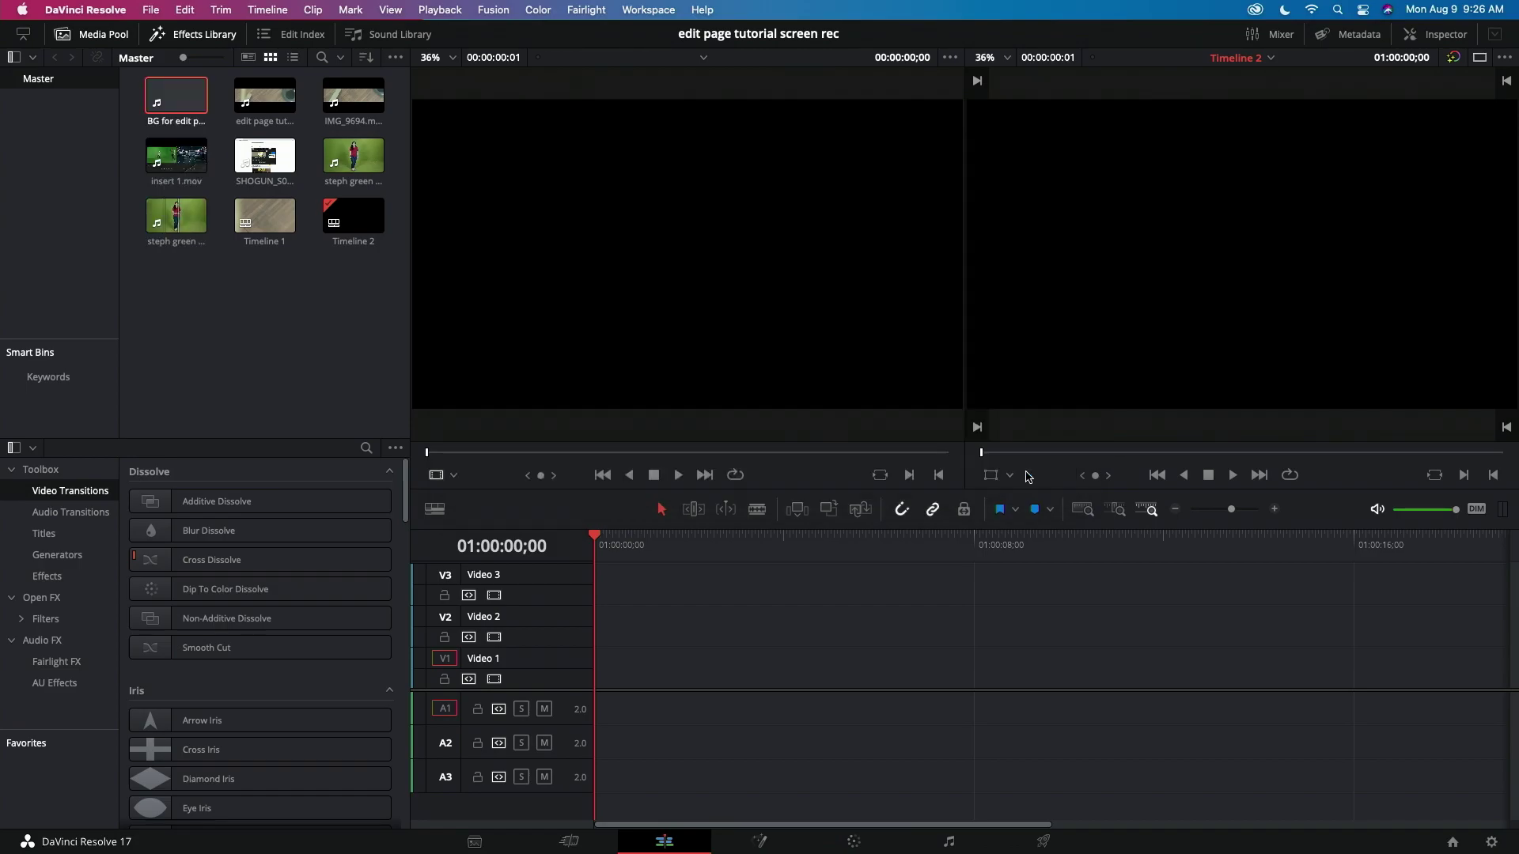
# Step: Preview the background clip in the source viewer and place it on Video 1
pyautogui.doubleClick(185, 98)
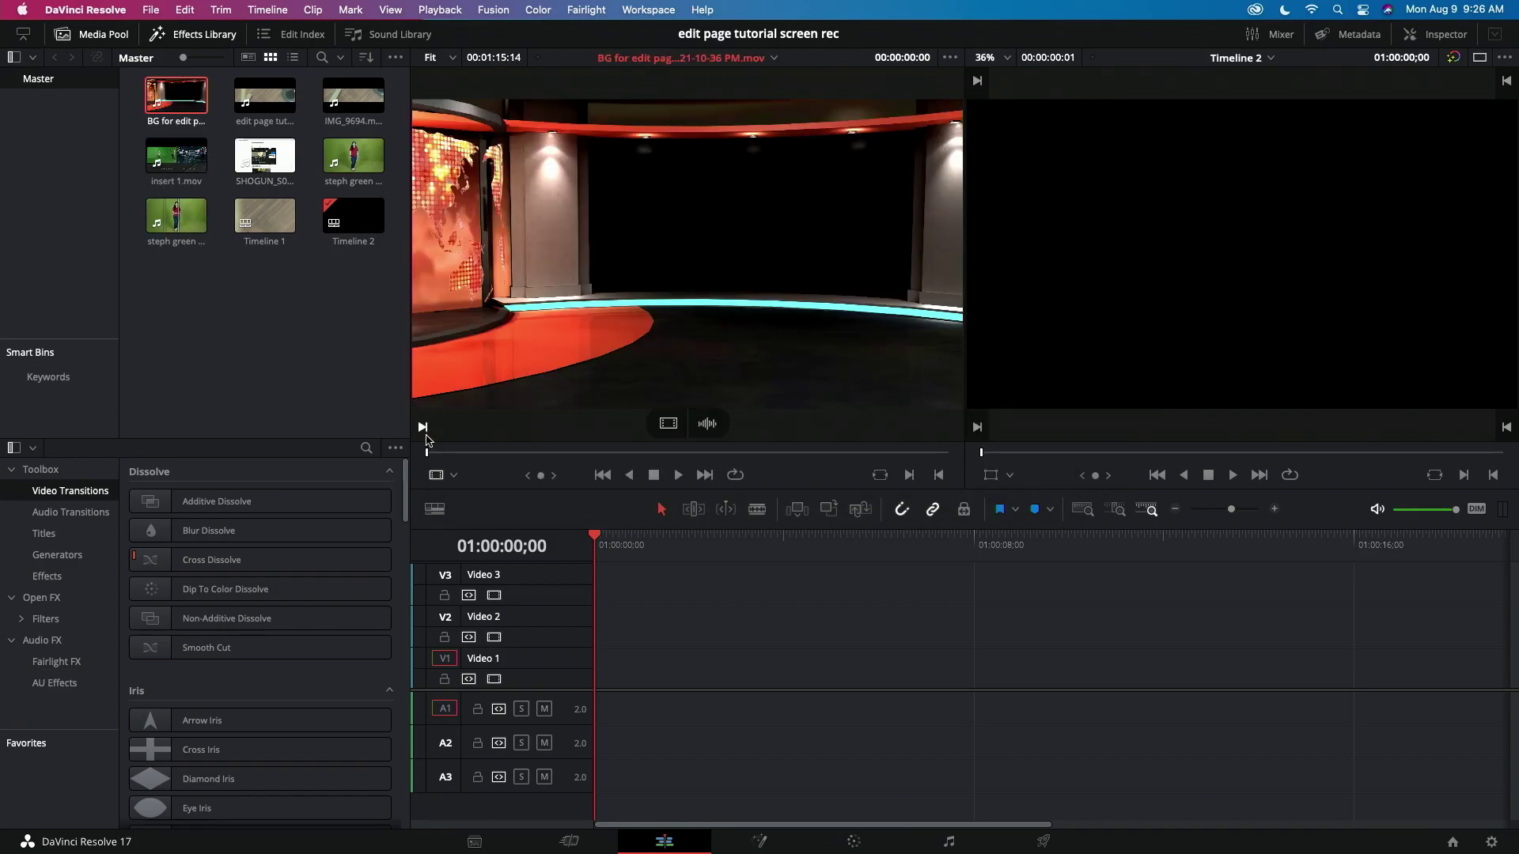
pyautogui.moveTo(434, 456); pyautogui.dragTo(634, 452)
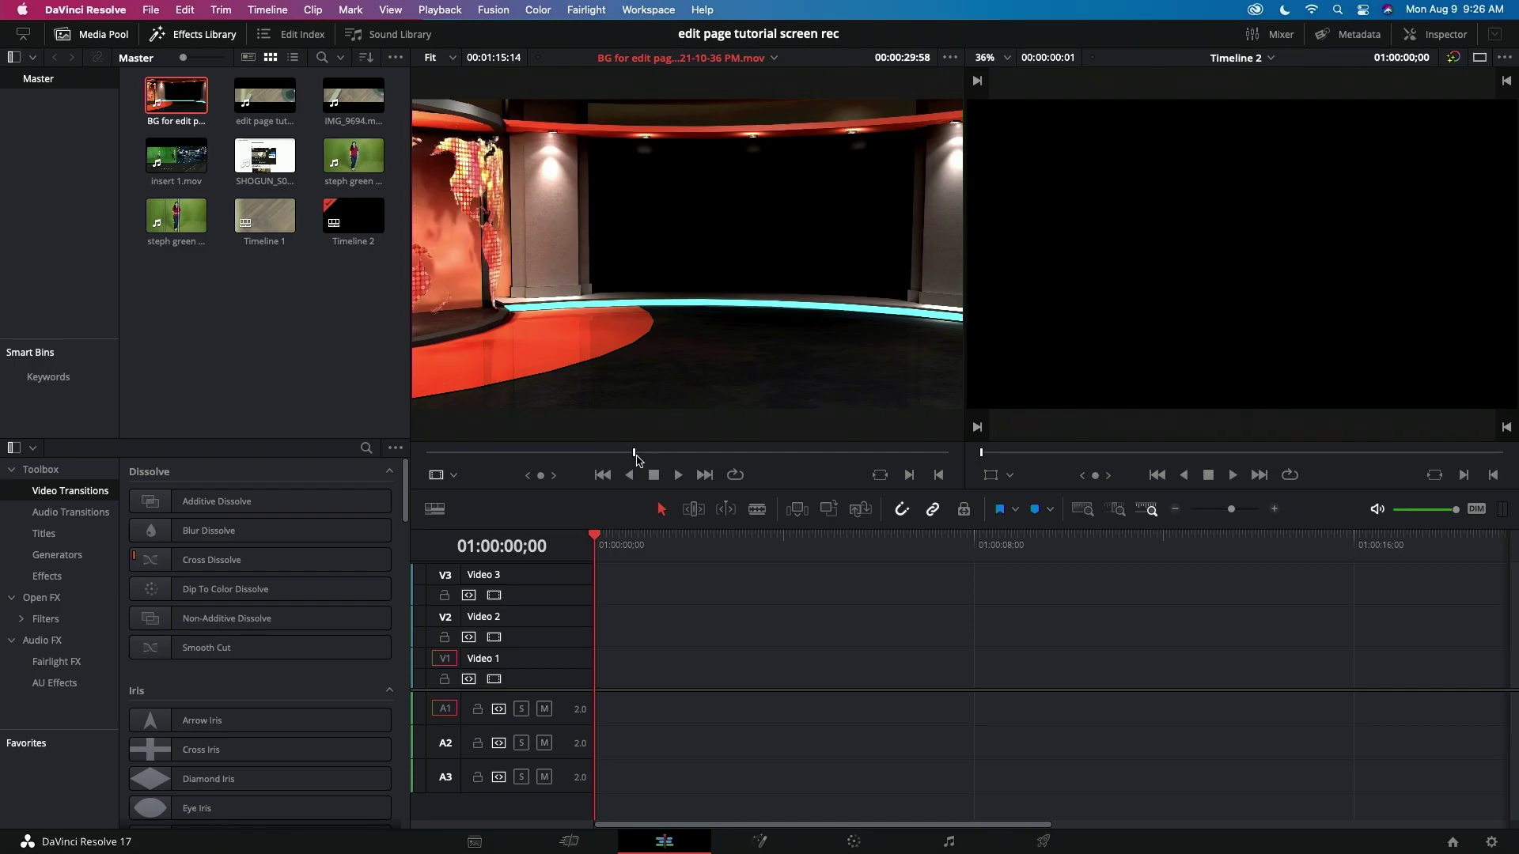
pyautogui.moveTo(633, 457); pyautogui.dragTo(699, 463)
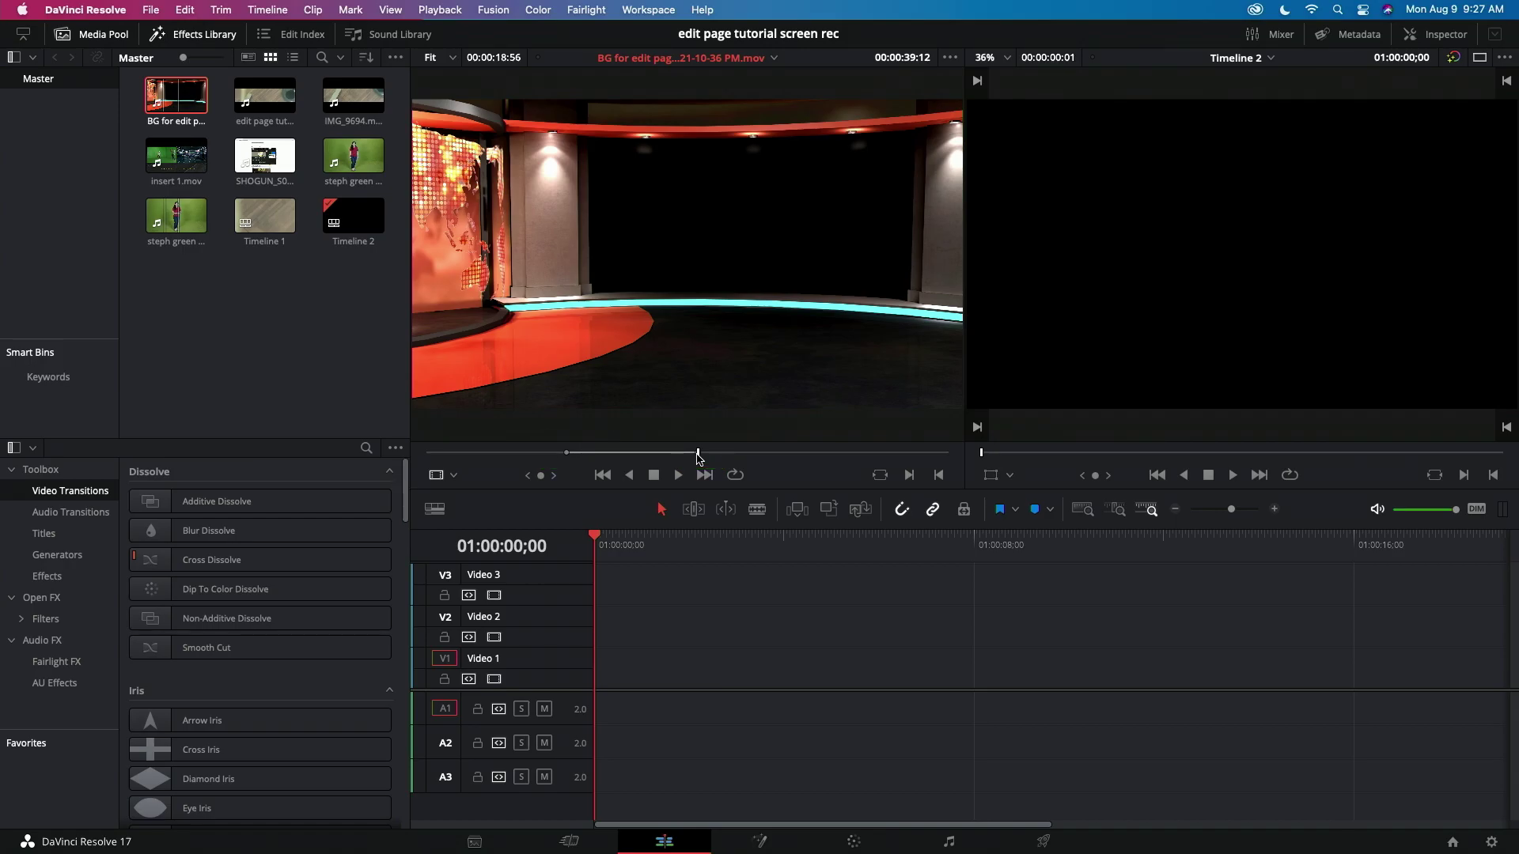
pyautogui.moveTo(689, 396); pyautogui.dragTo(609, 679)
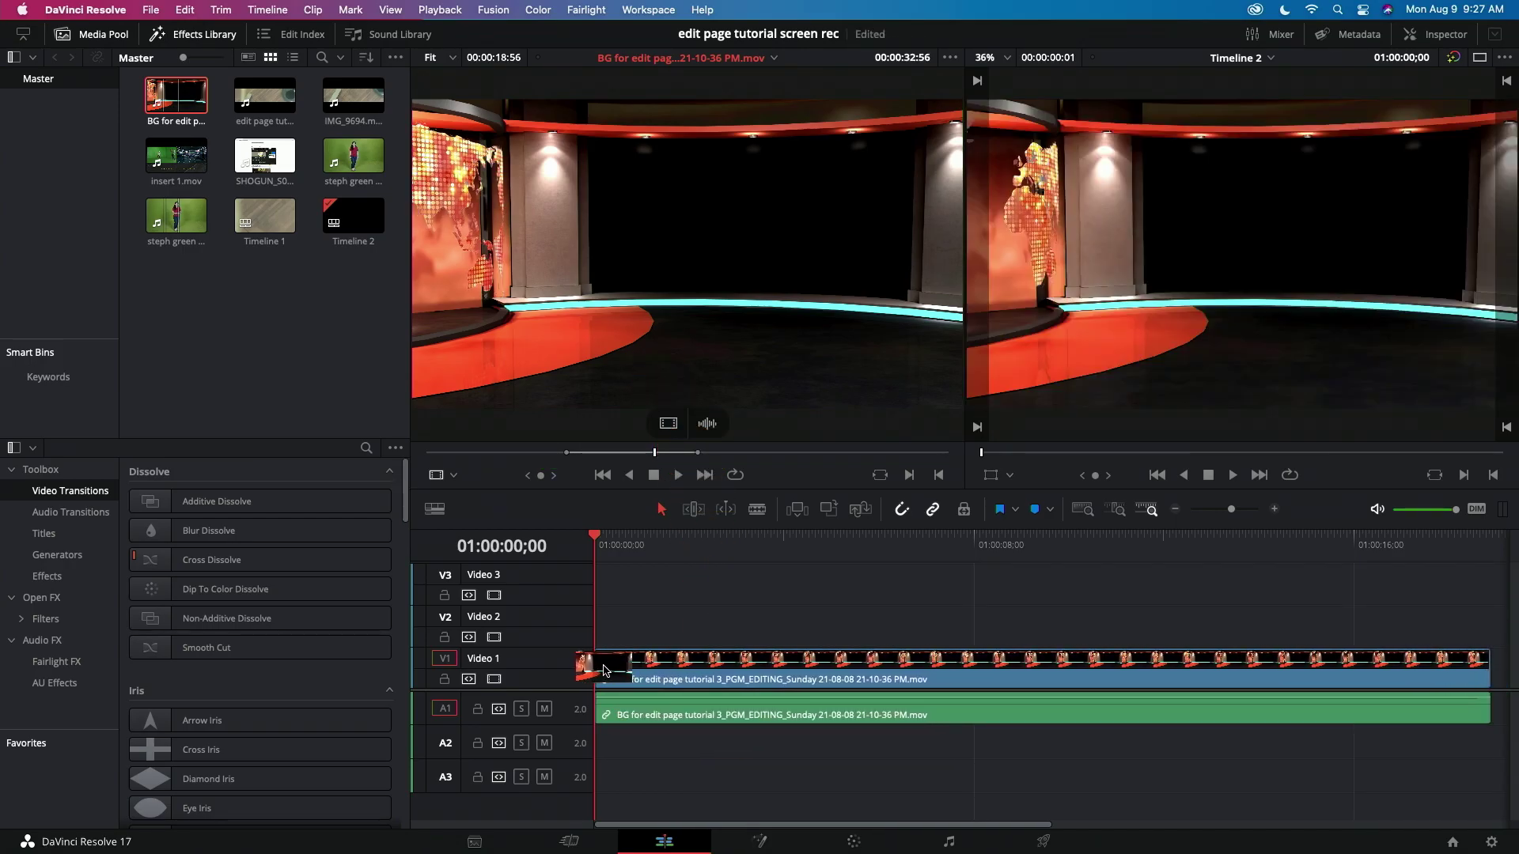
# Step: Add steph green part 2 and part 1 to Video 2, sliding part 1 later and trimming its start
pyautogui.moveTo(194, 218); pyautogui.dragTo(664, 625)
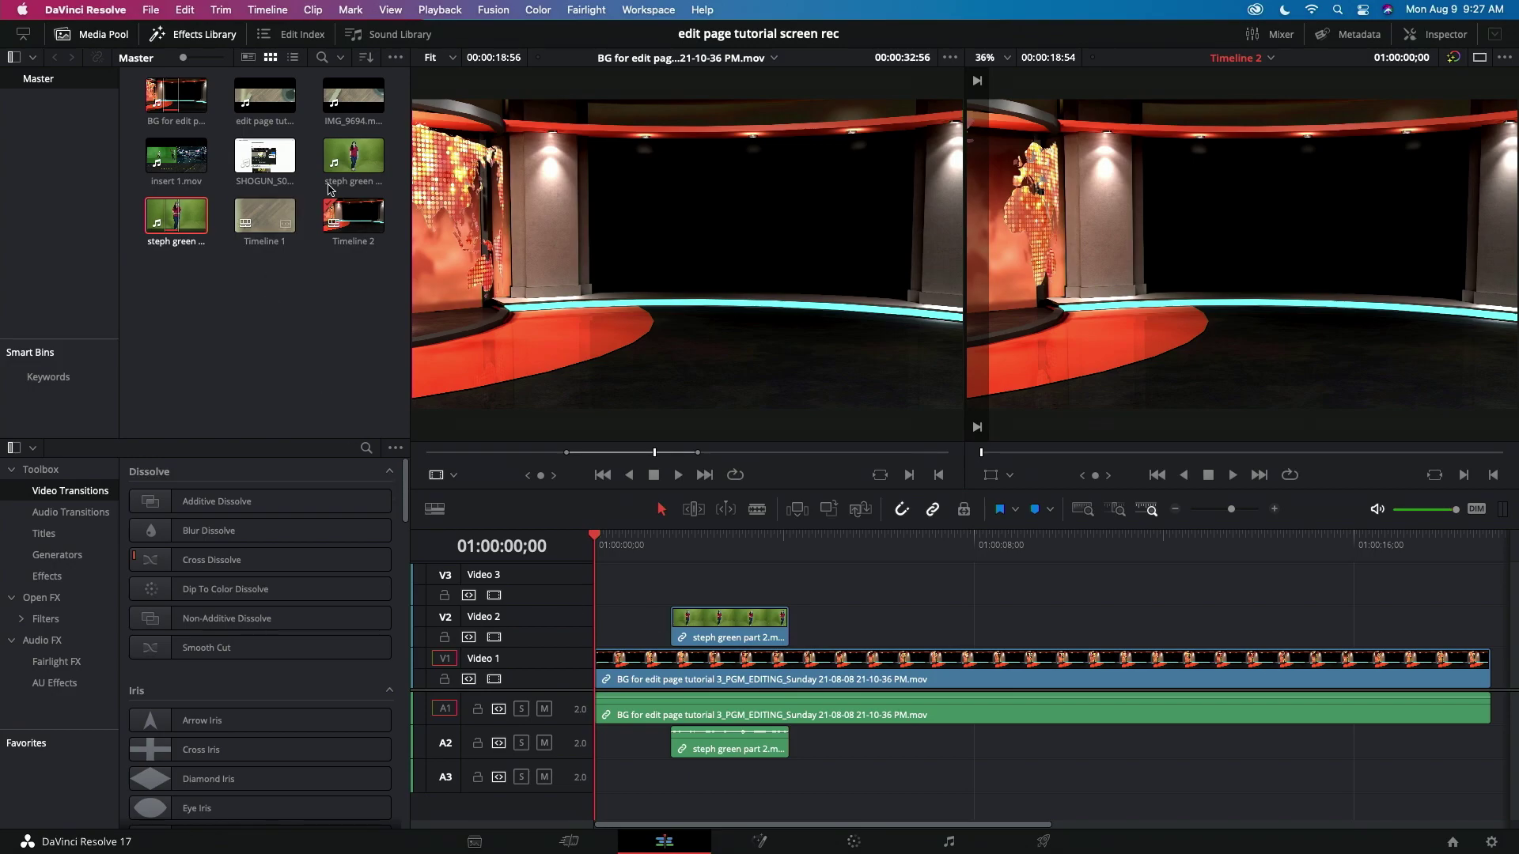
pyautogui.moveTo(360, 158); pyautogui.dragTo(850, 608)
pyautogui.moveTo(939, 632); pyautogui.dragTo(978, 632)
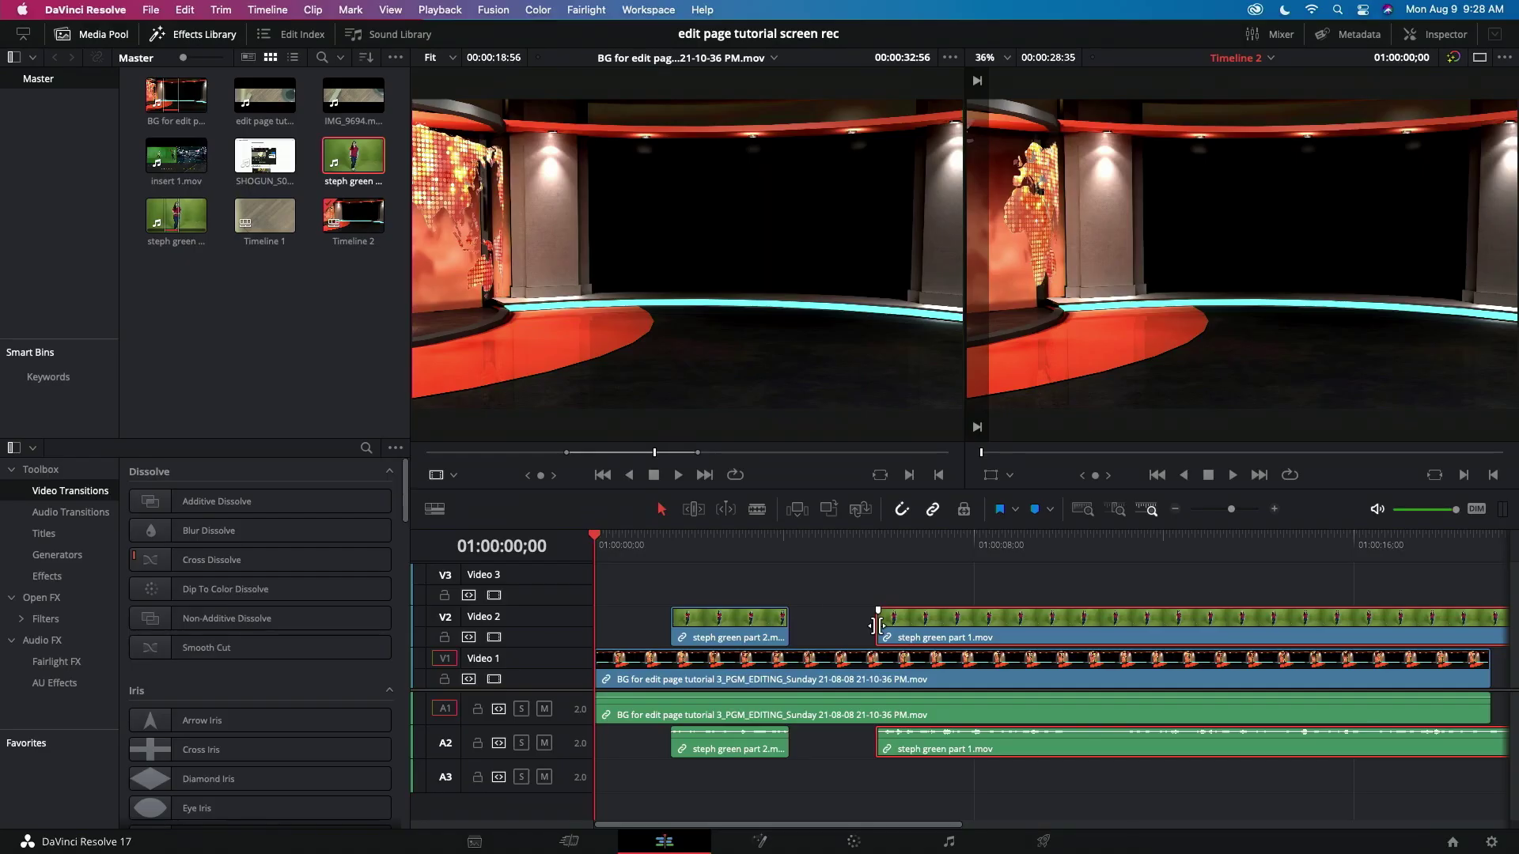
pyautogui.moveTo(716, 354); pyautogui.dragTo(724, 353)
pyautogui.moveTo(879, 625); pyautogui.dragTo(845, 624)
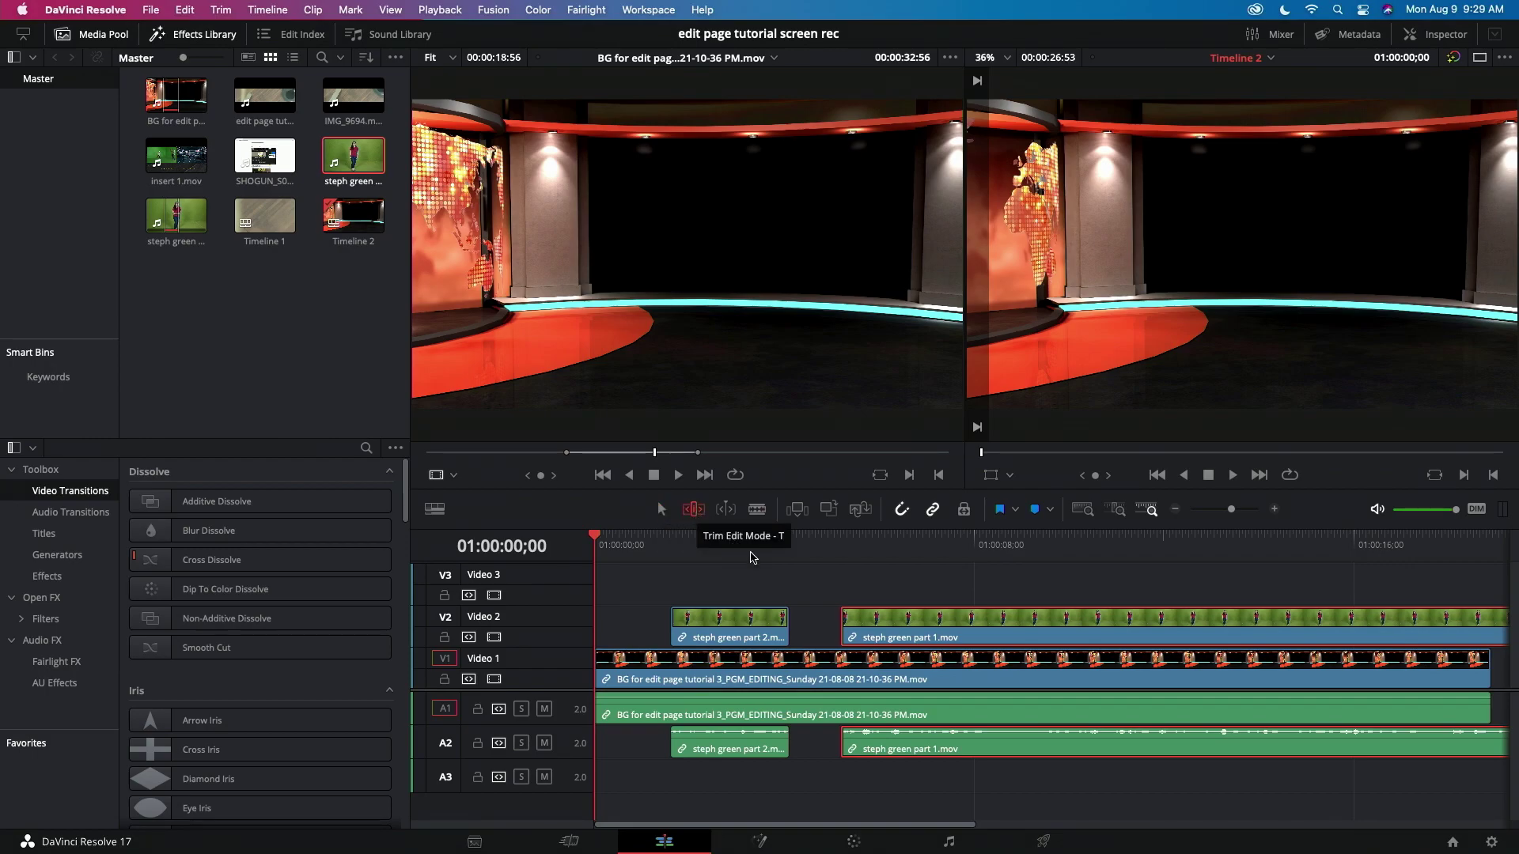
# Step: Shorten the end of part 2, then dynamic-trim part 1 about 21 frames earlier at 01:00:08;17
pyautogui.click(695, 515)
pyautogui.moveTo(791, 626); pyautogui.dragTo(797, 627)
pyautogui.press('a')
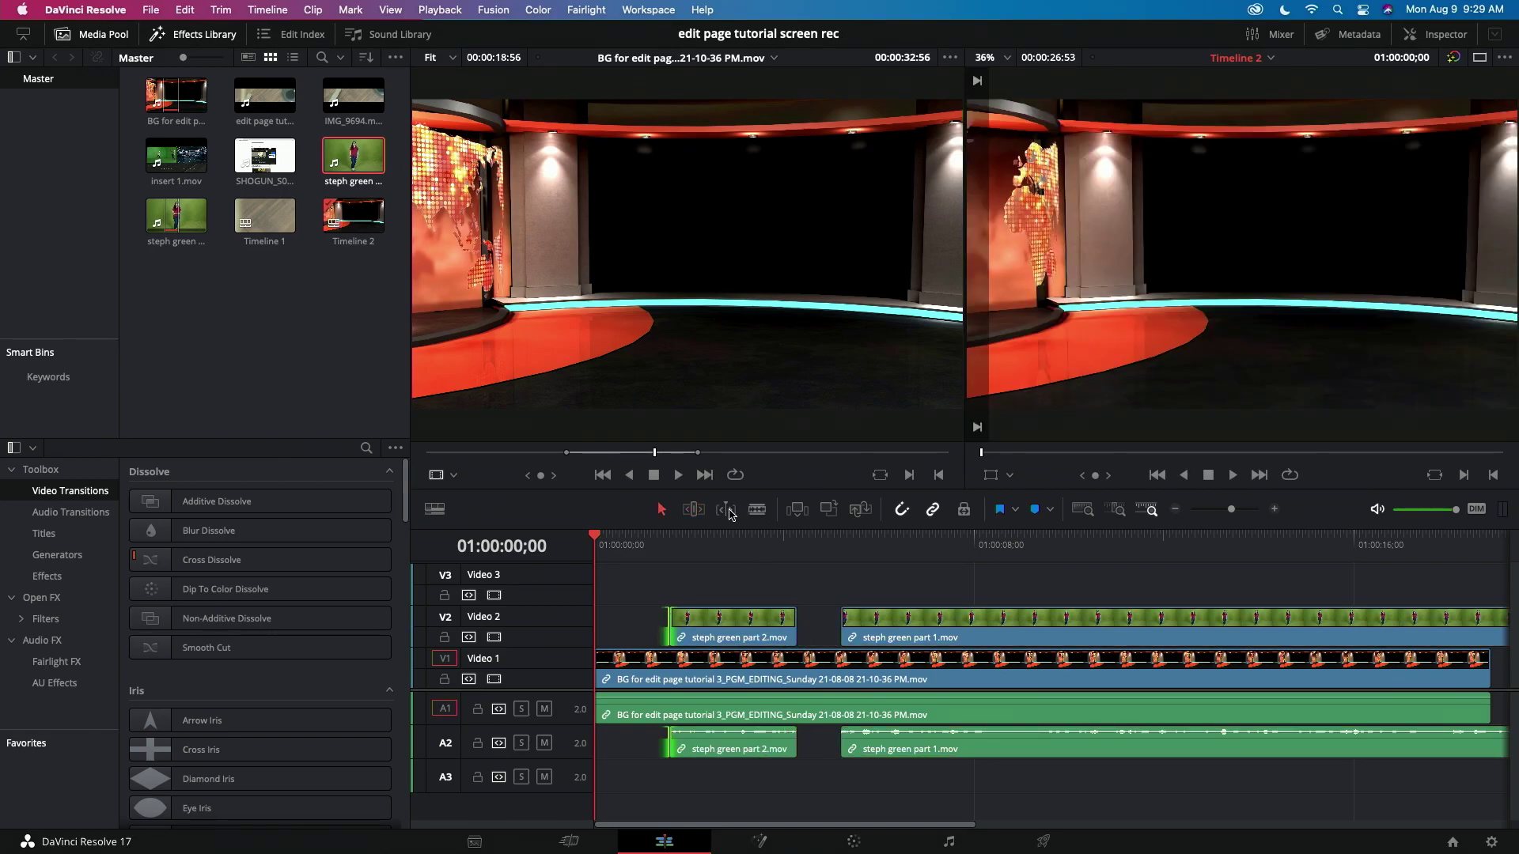
pyautogui.click(726, 510)
pyautogui.click(983, 584)
pyautogui.moveTo(1052, 630)
pyautogui.mouseDown()
pyautogui.moveTo(1009, 627)
pyautogui.moveTo(1131, 626)
pyautogui.moveTo(1024, 625)
pyautogui.mouseUp()
pyautogui.press('w')
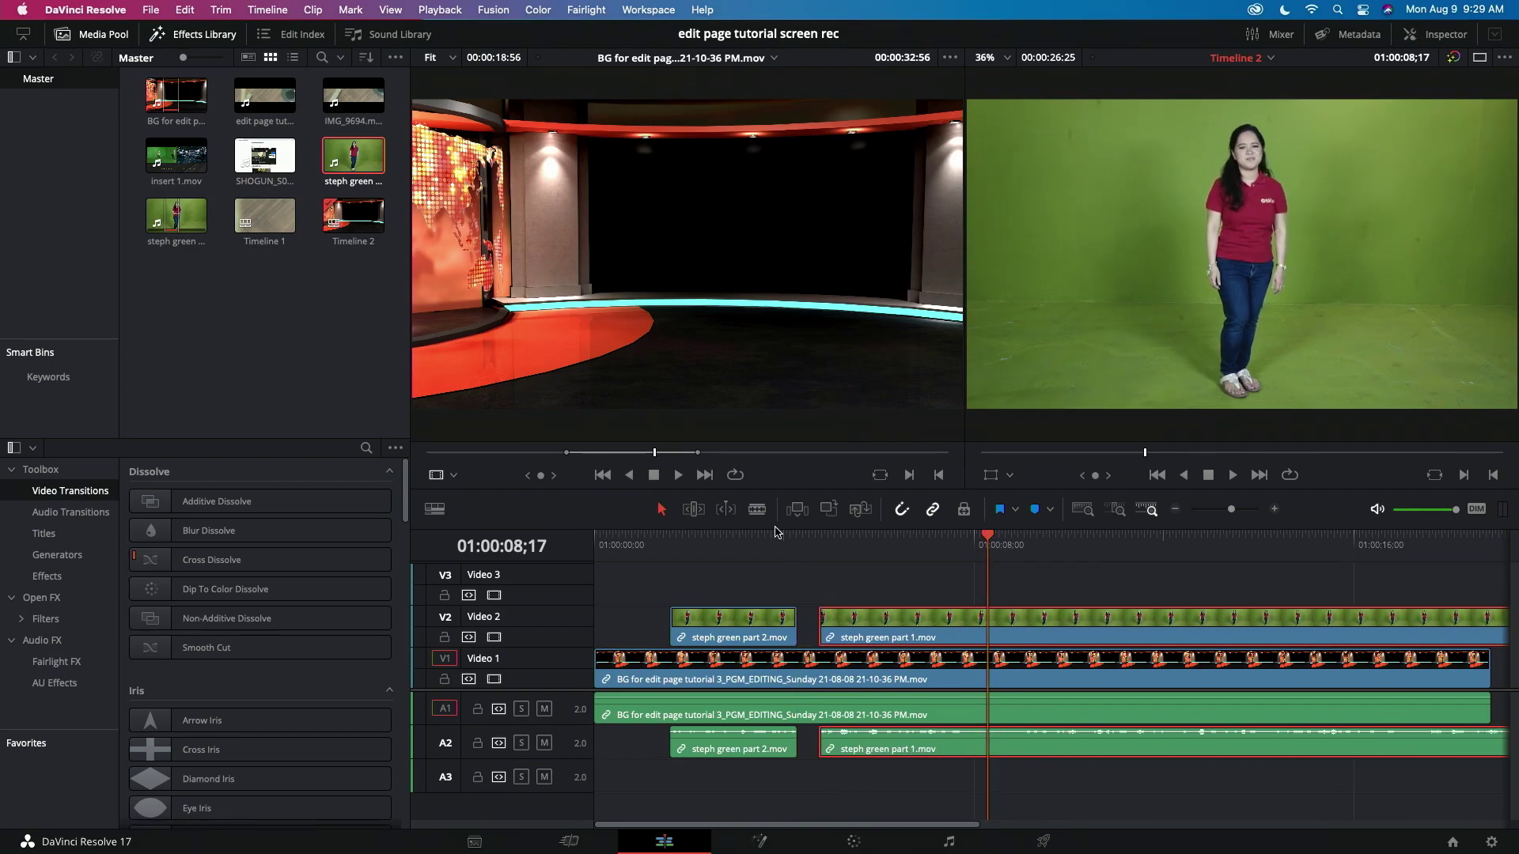
# Step: Blade part 1 at the playhead and move the split-off piece 40 frames later
pyautogui.click(757, 511)
pyautogui.click(995, 621)
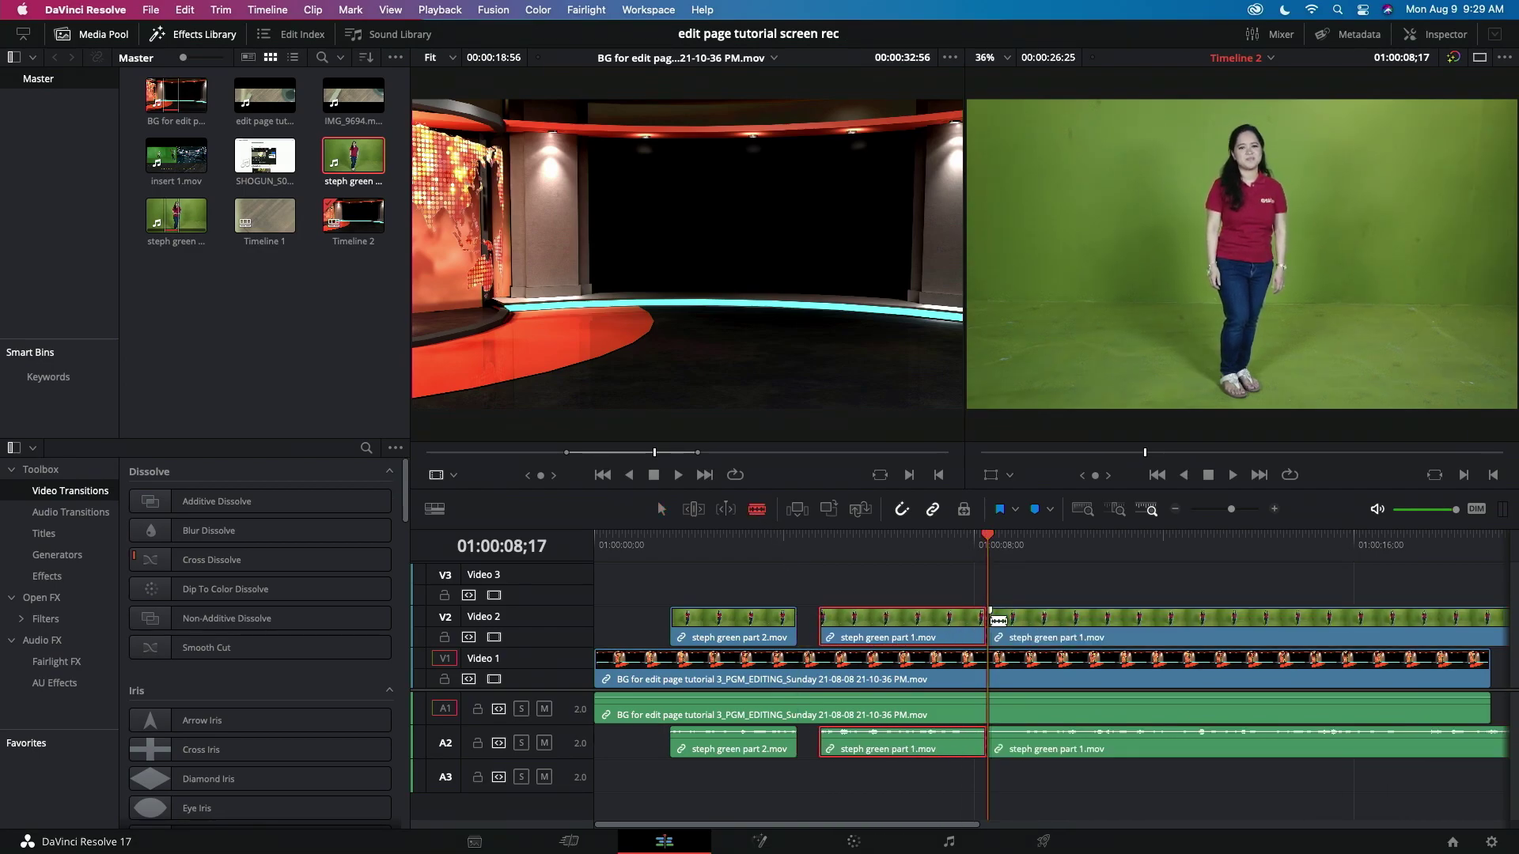
pyautogui.press('a')
pyautogui.moveTo(1025, 631)
pyautogui.mouseDown()
pyautogui.moveTo(1091, 633)
pyautogui.moveTo(1031, 624)
pyautogui.mouseUp()
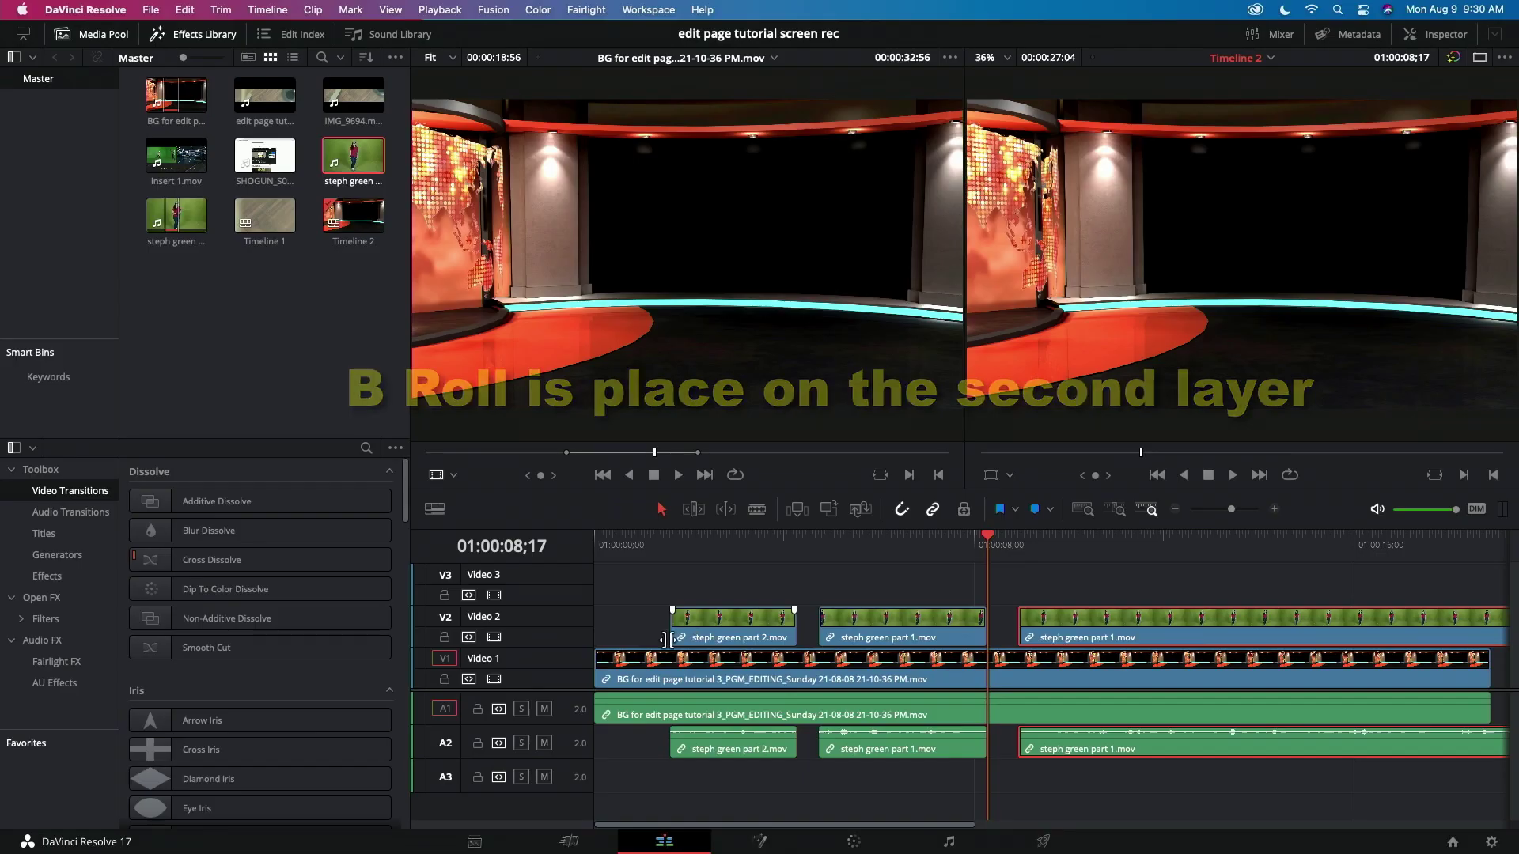
pyautogui.click(334, 592)
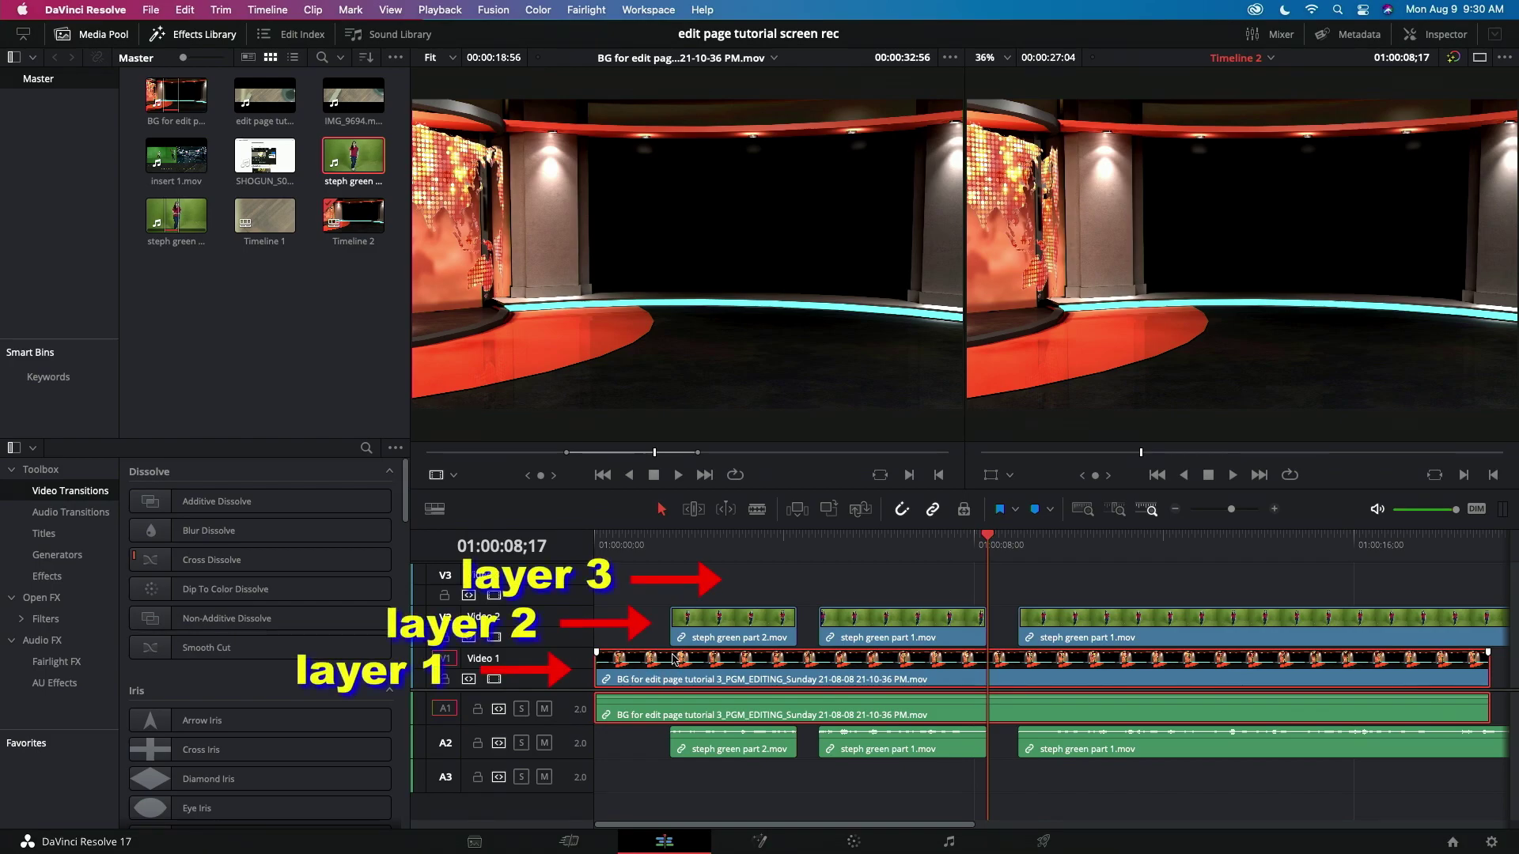
# Step: Play back the layered timeline, then place insert 1.mov on Video 3 and preview it
pyautogui.click(725, 635)
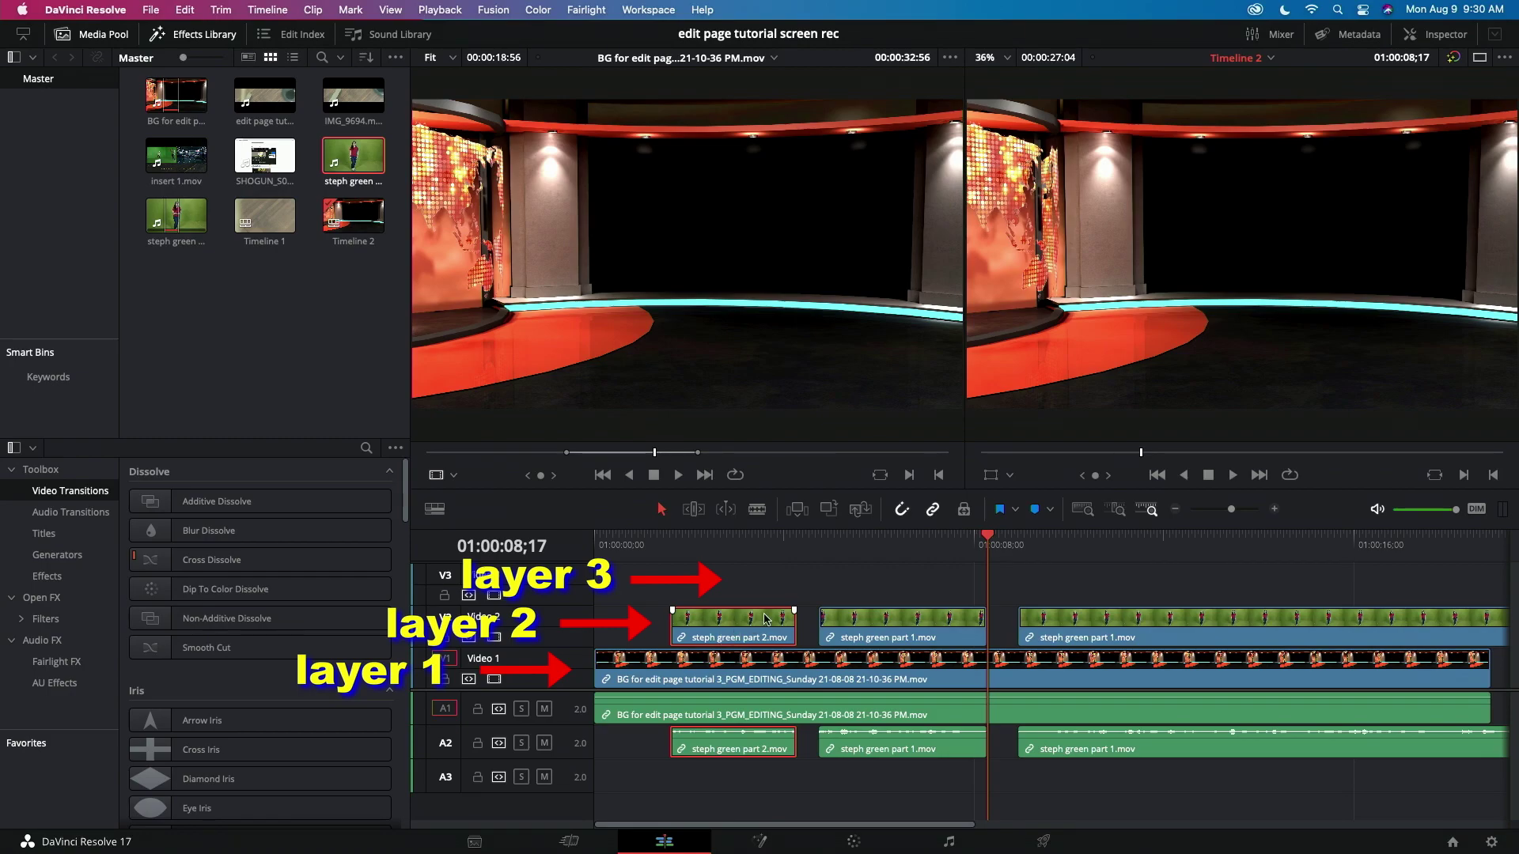
pyautogui.moveTo(989, 537); pyautogui.dragTo(951, 536)
pyautogui.moveTo(704, 537); pyautogui.dragTo(636, 541)
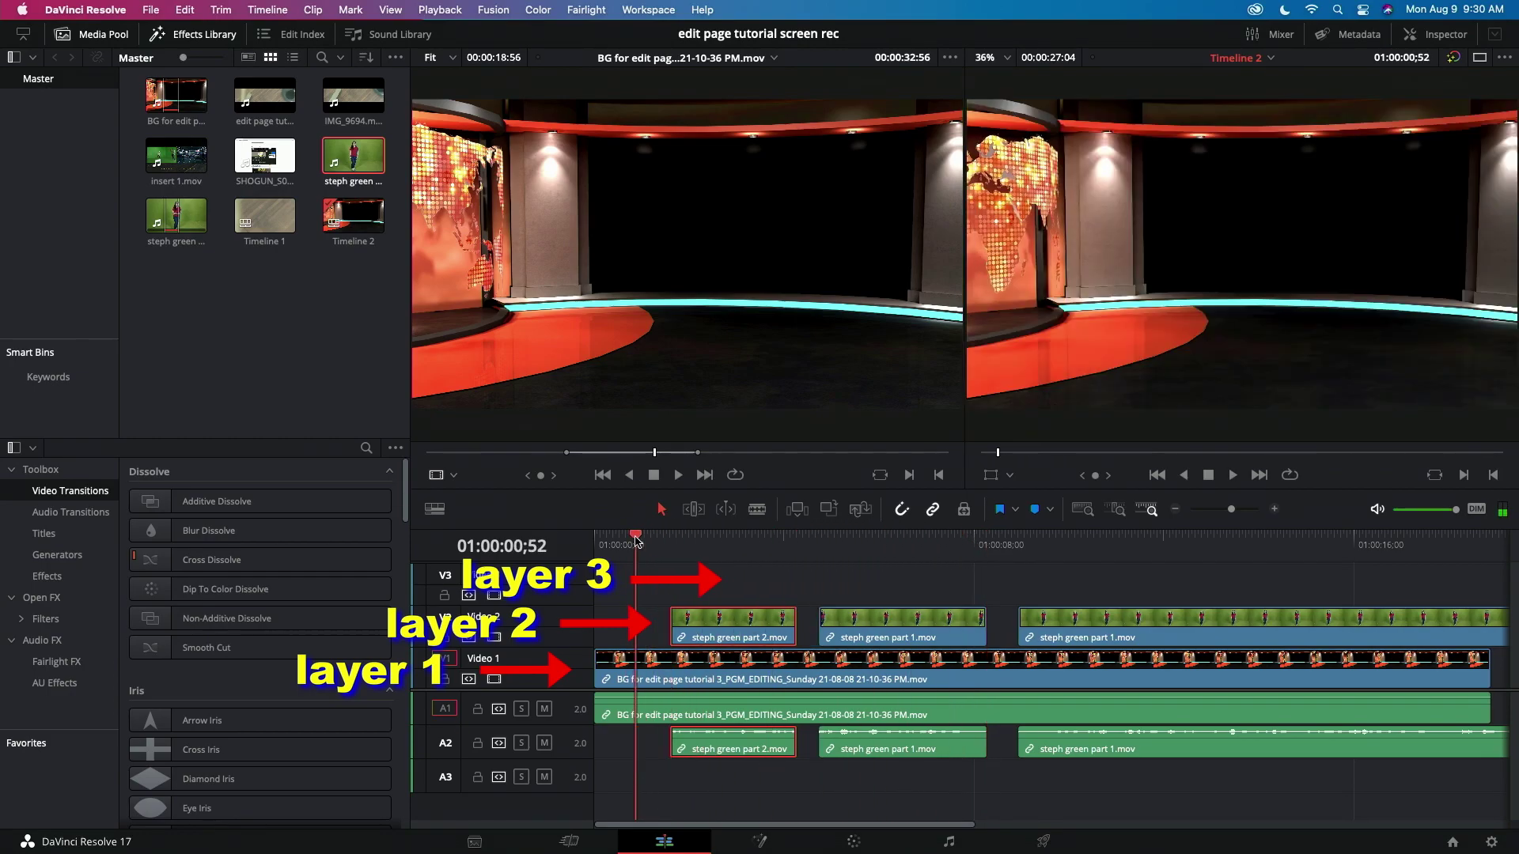
pyautogui.press('space')
pyautogui.moveTo(187, 161); pyautogui.dragTo(746, 578)
pyautogui.moveTo(647, 537); pyautogui.dragTo(827, 581)
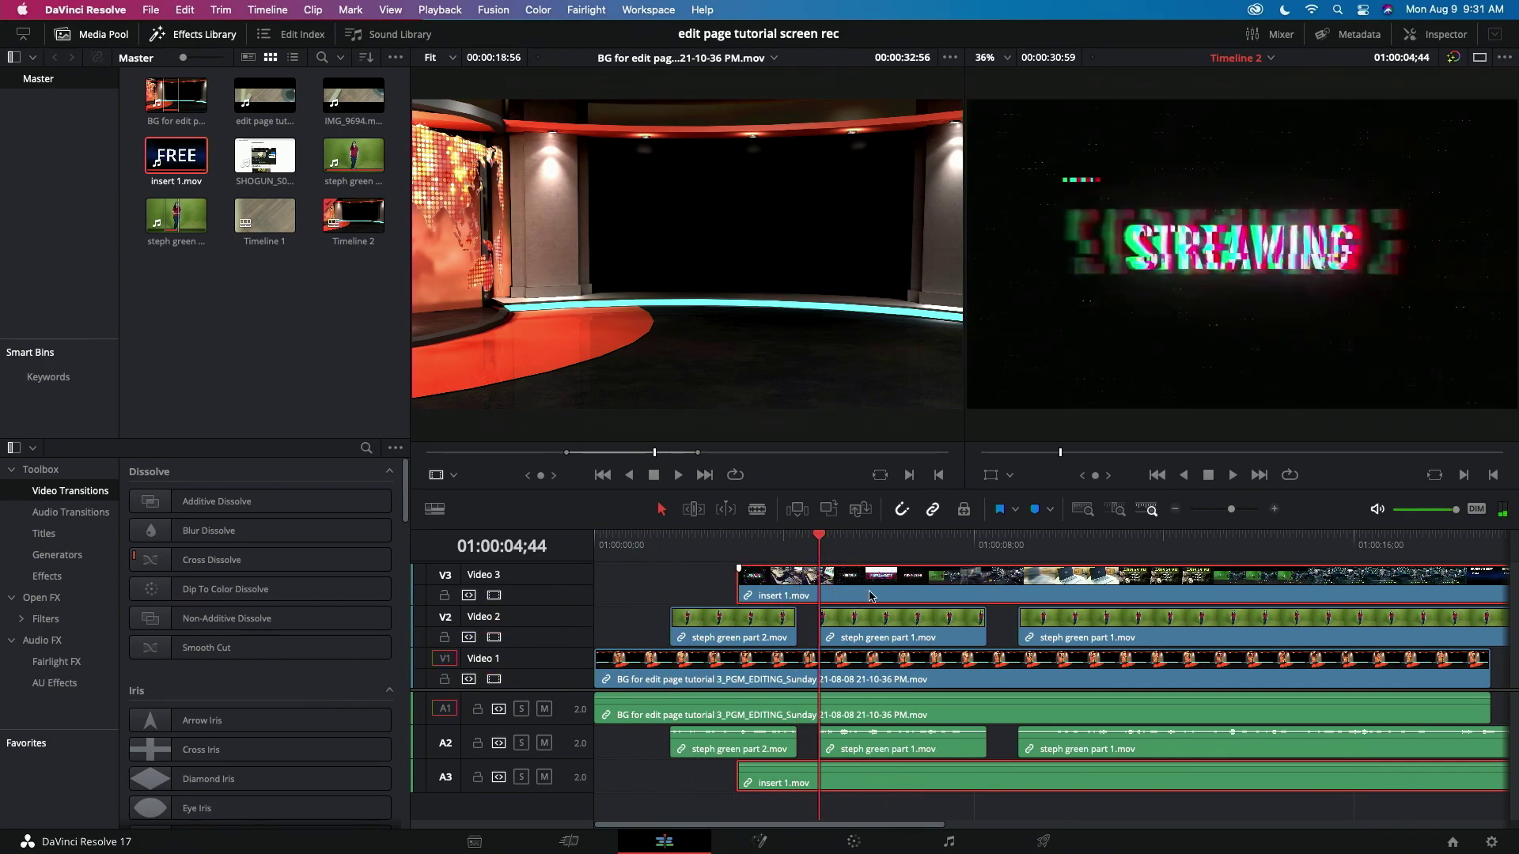
pyautogui.moveTo(818, 536); pyautogui.dragTo(784, 538)
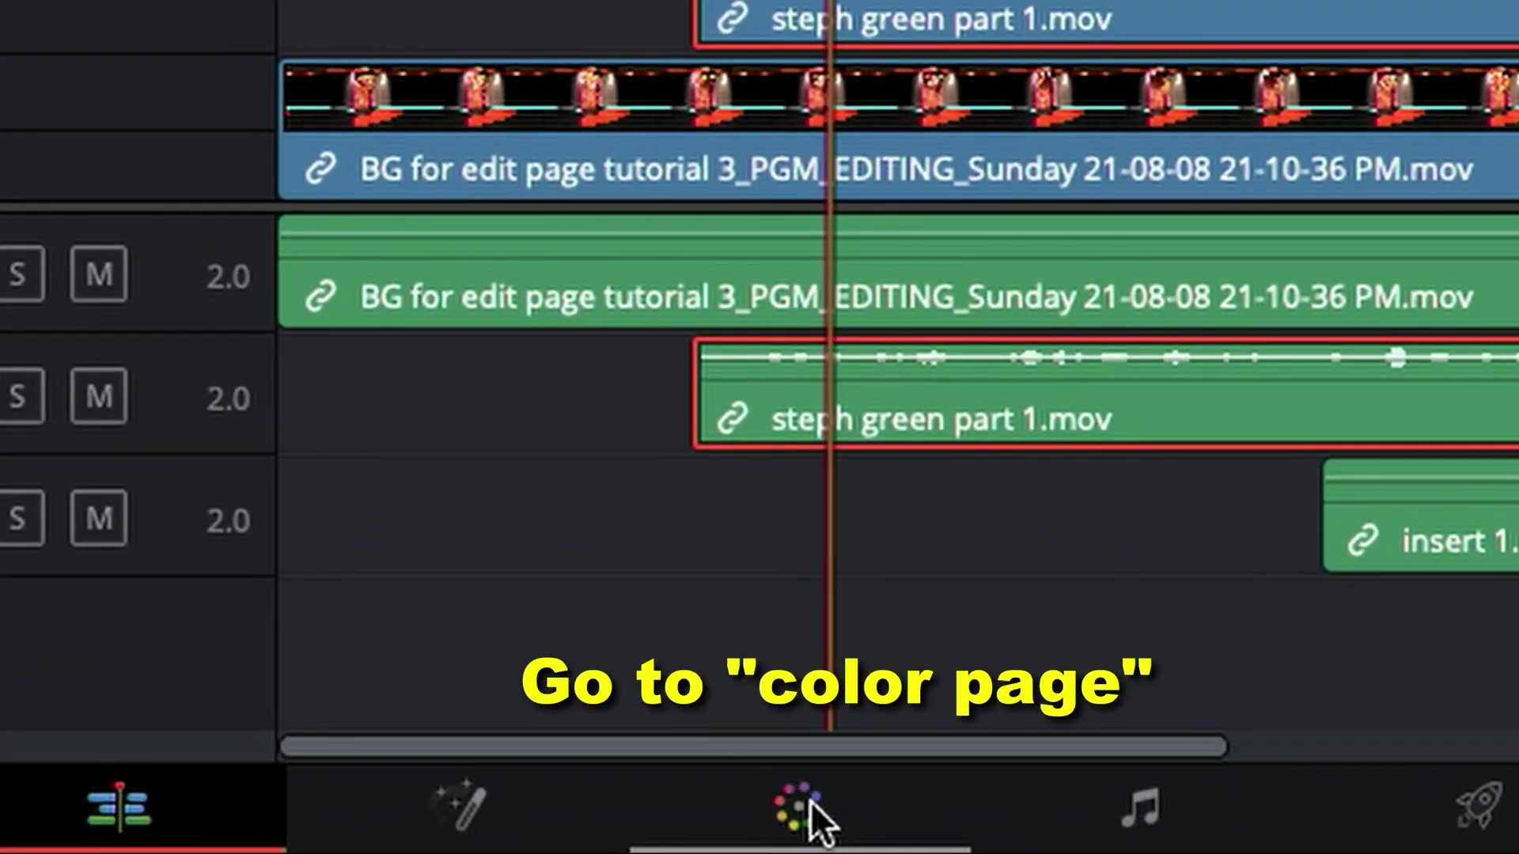
# Step: On the Color page, add an Alpha Output and connect node 01's alpha to it
pyautogui.click(810, 802)
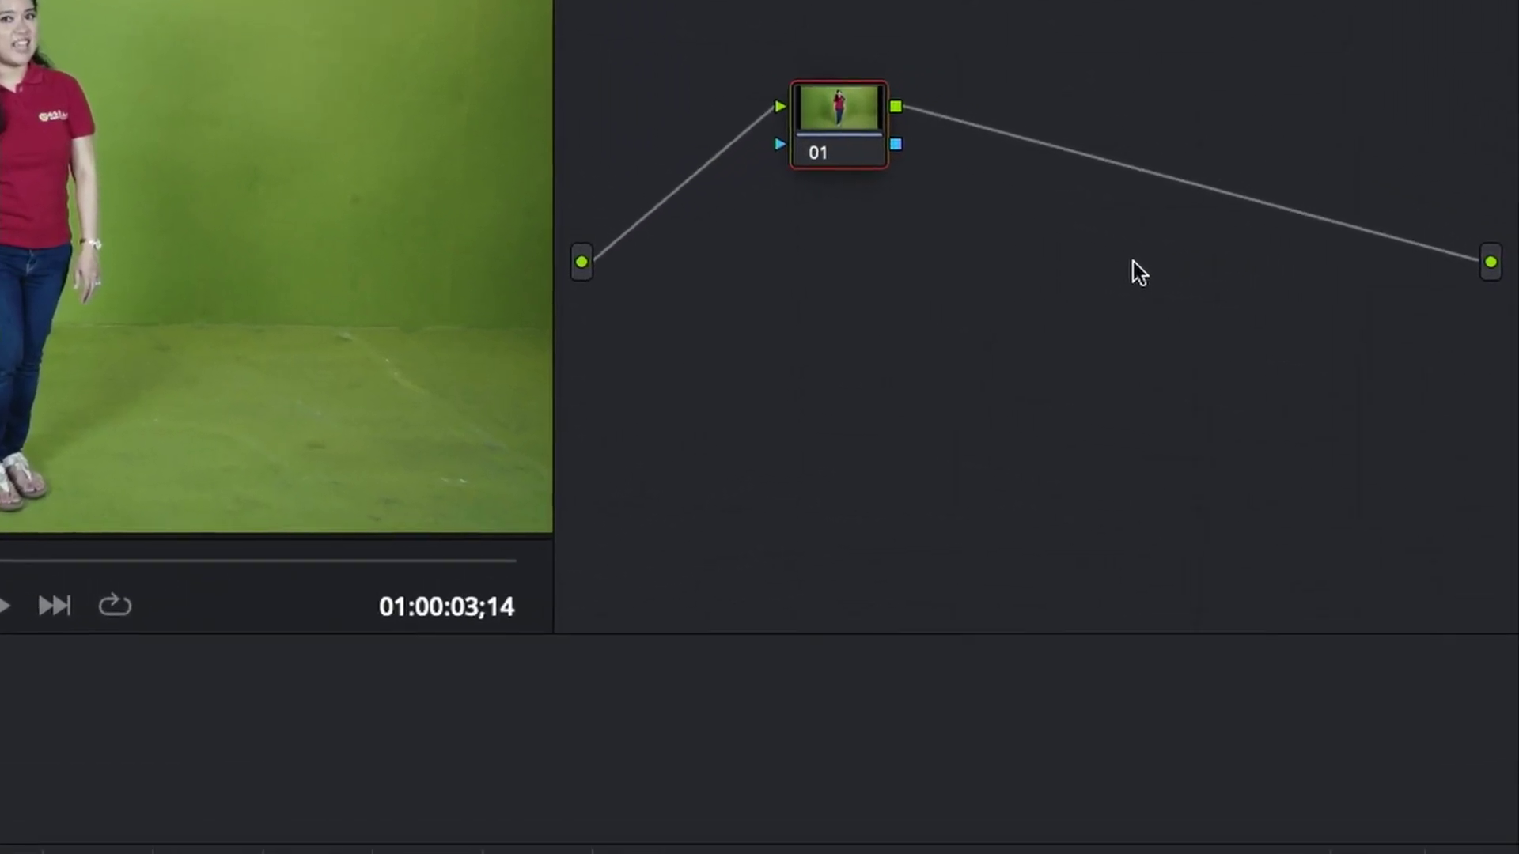
pyautogui.rightClick(1172, 267)
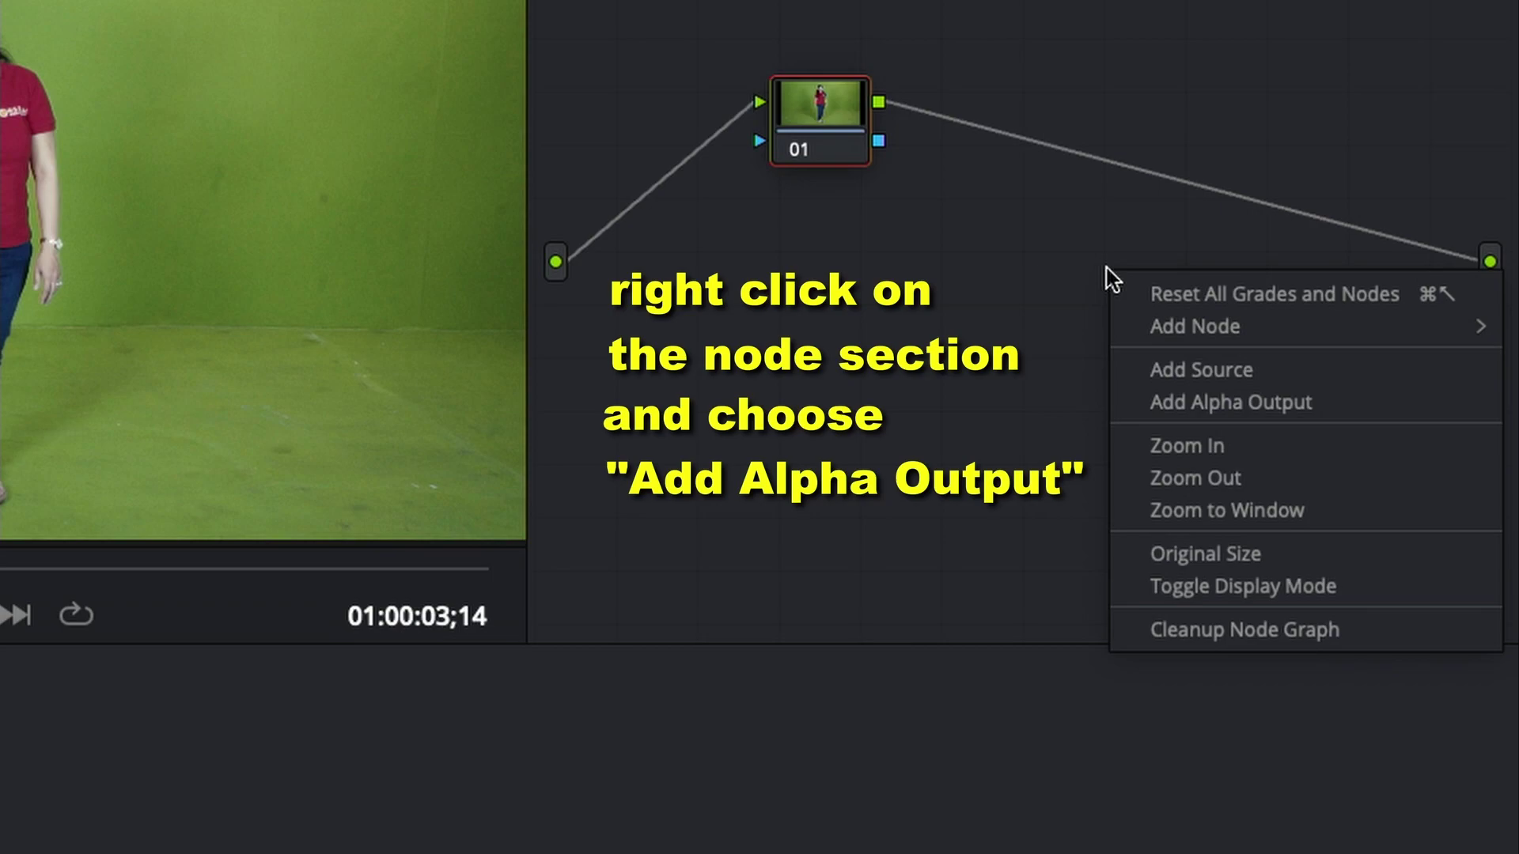
pyautogui.click(1184, 405)
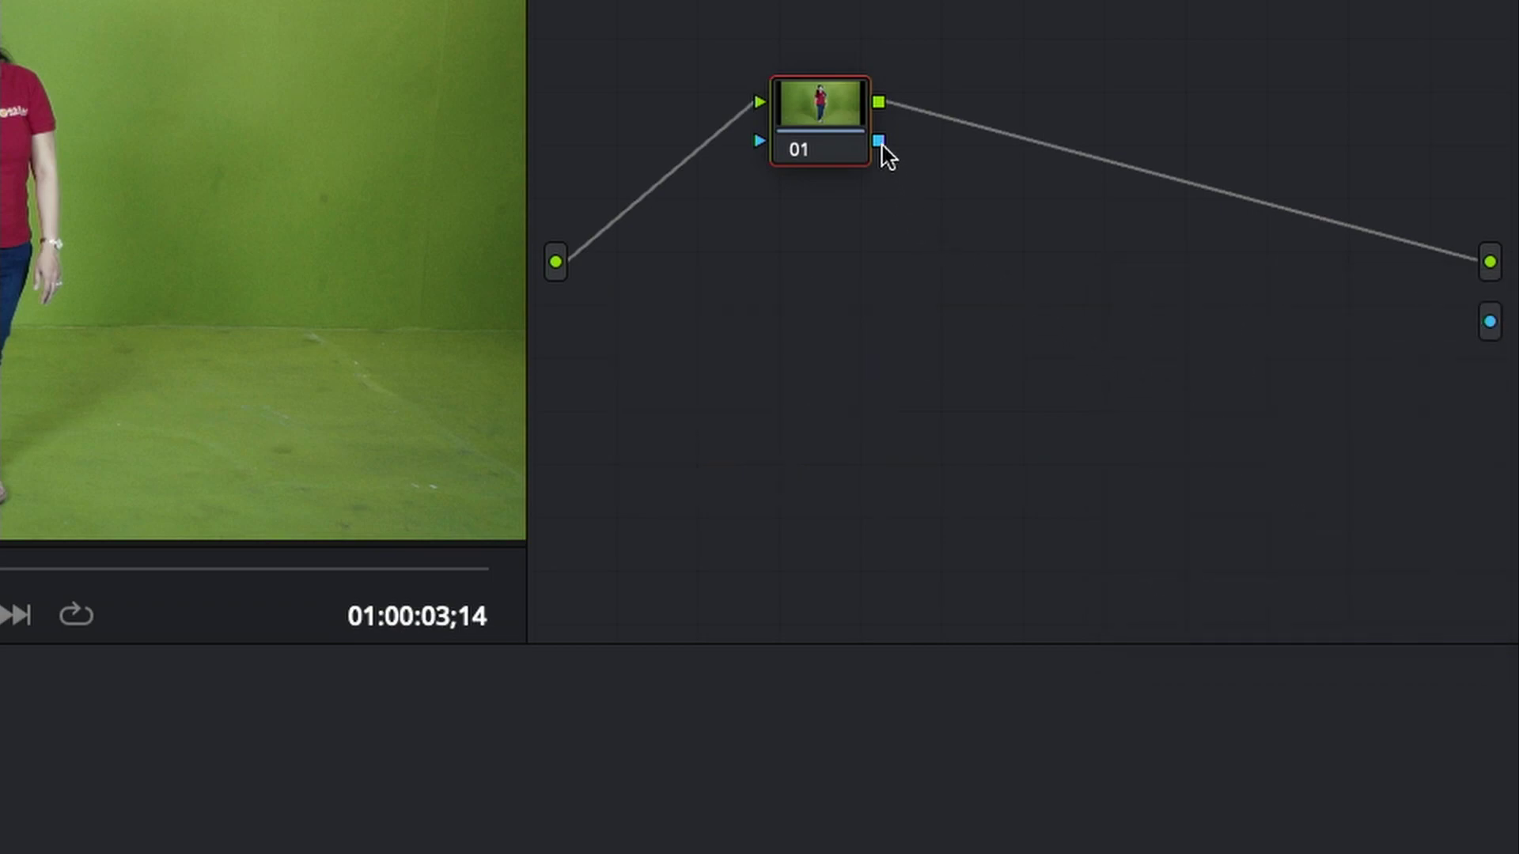
pyautogui.moveTo(880, 142); pyautogui.dragTo(1489, 322)
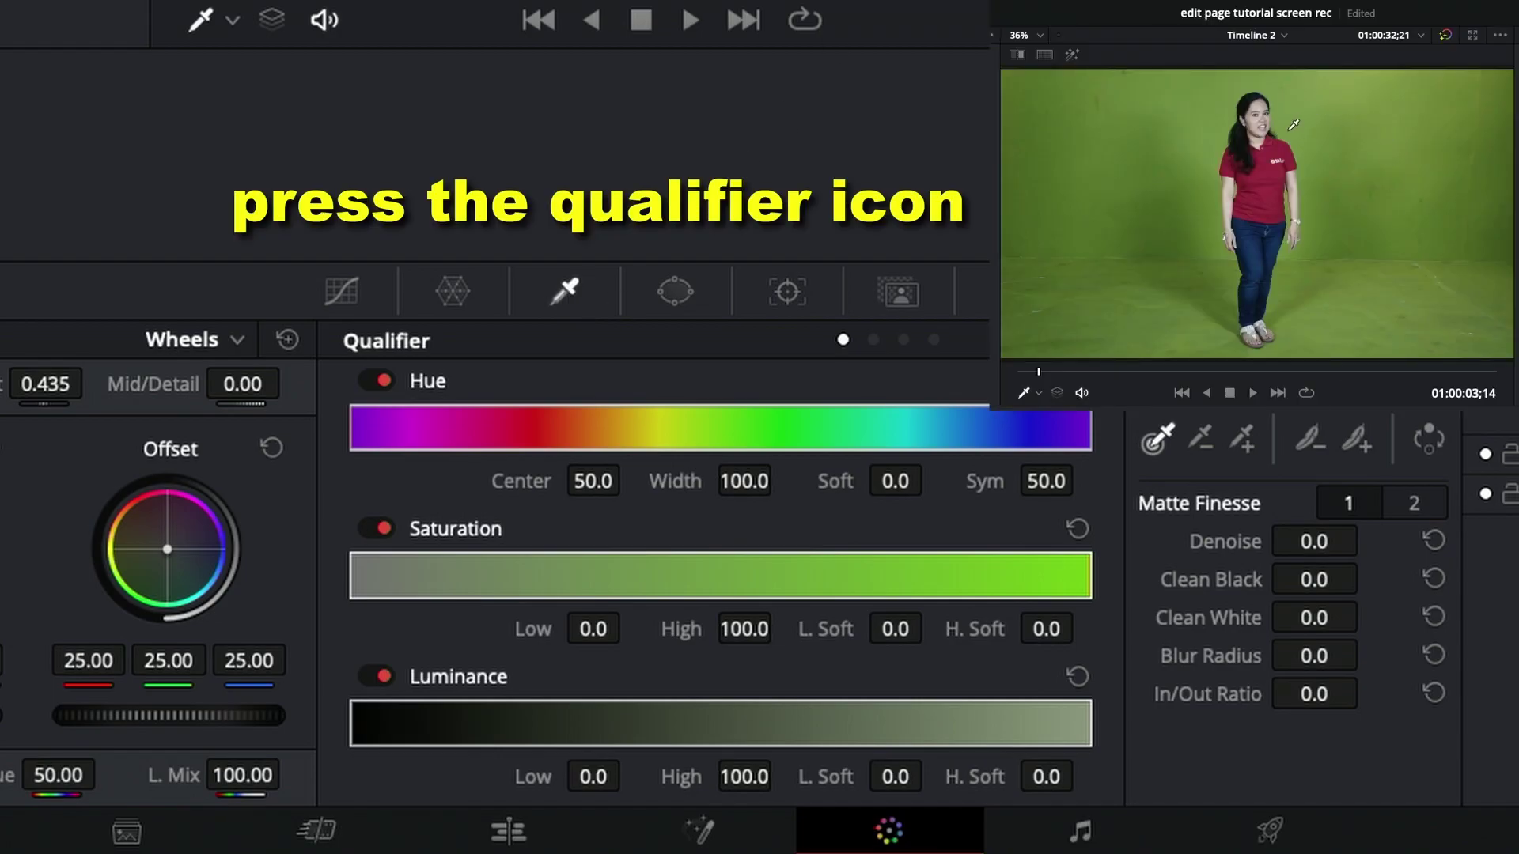
# Step: Sample the green screen with the qualifier and widen the hue range into the yellows
pyautogui.click(1291, 127)
pyautogui.moveTo(752, 430); pyautogui.dragTo(710, 429)
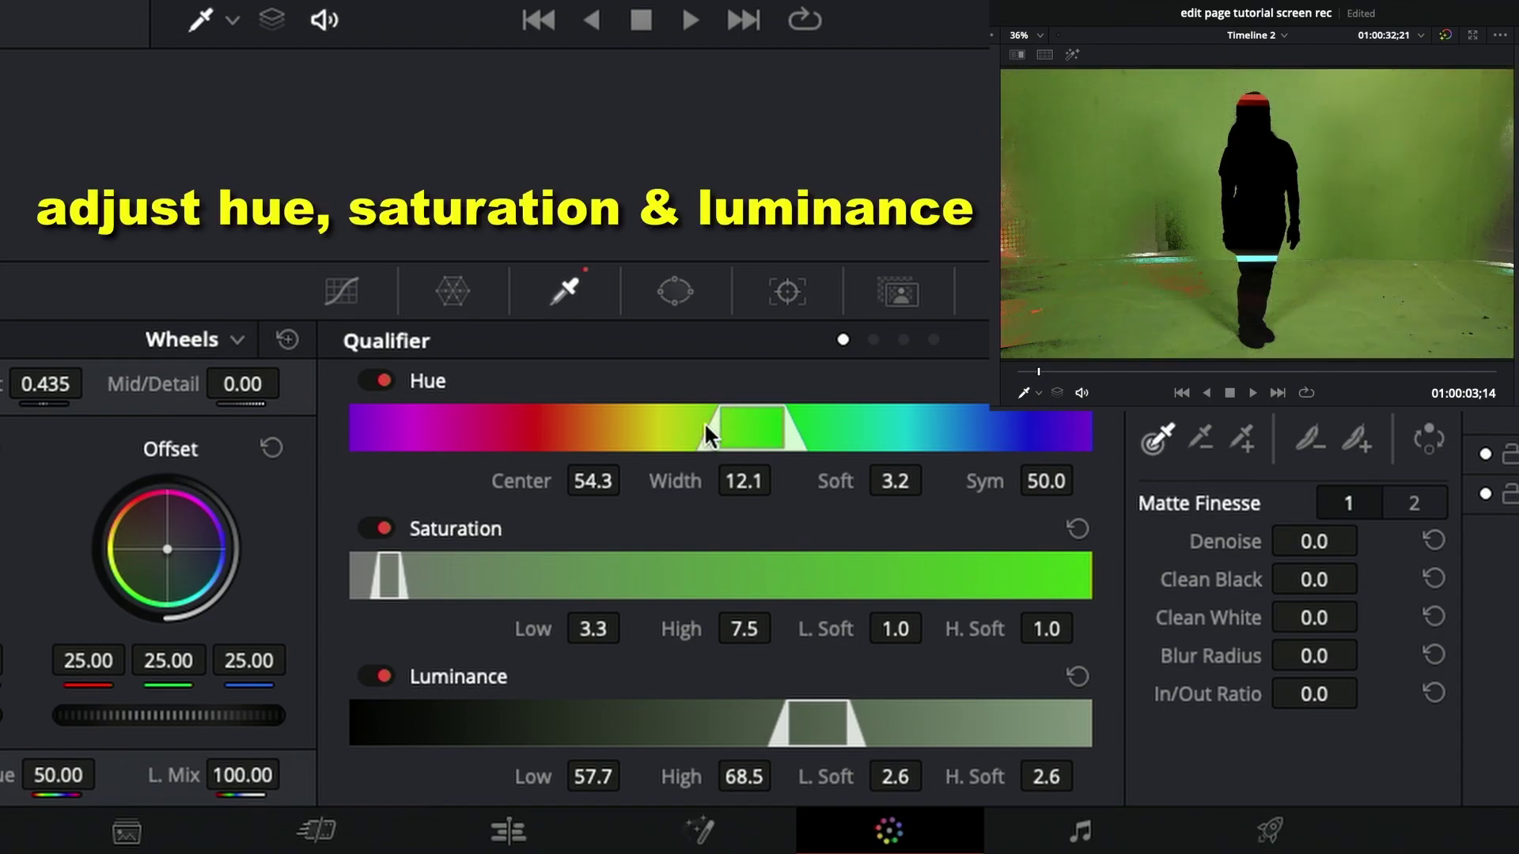
pyautogui.moveTo(715, 427); pyautogui.dragTo(685, 420)
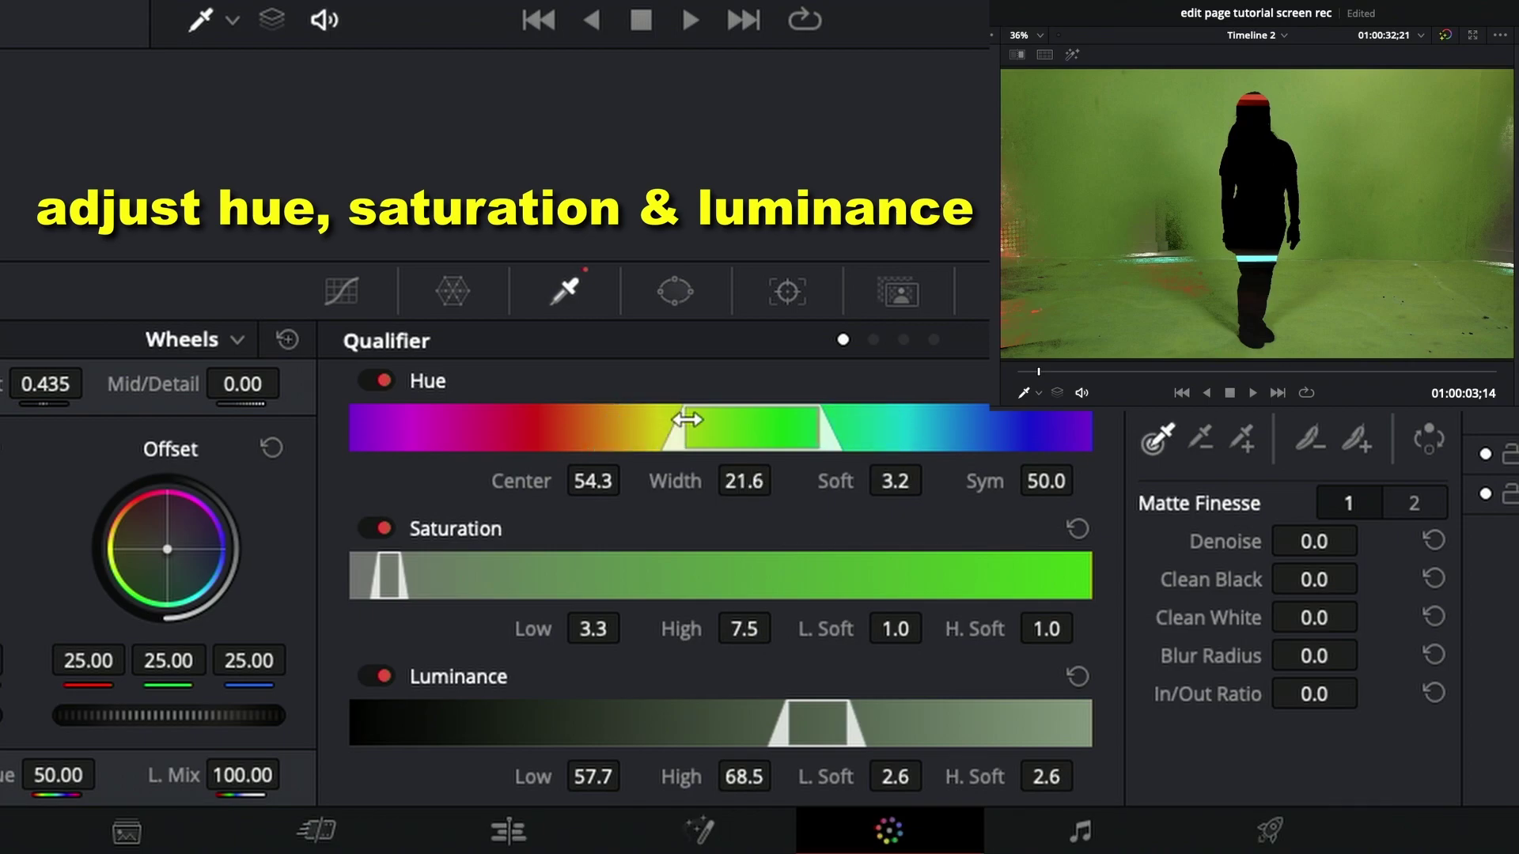
# Step: Invert the key and refine Matte Finesse to Blur Radius 3.2 and In/Out Ratio -100.0
pyautogui.click(1438, 443)
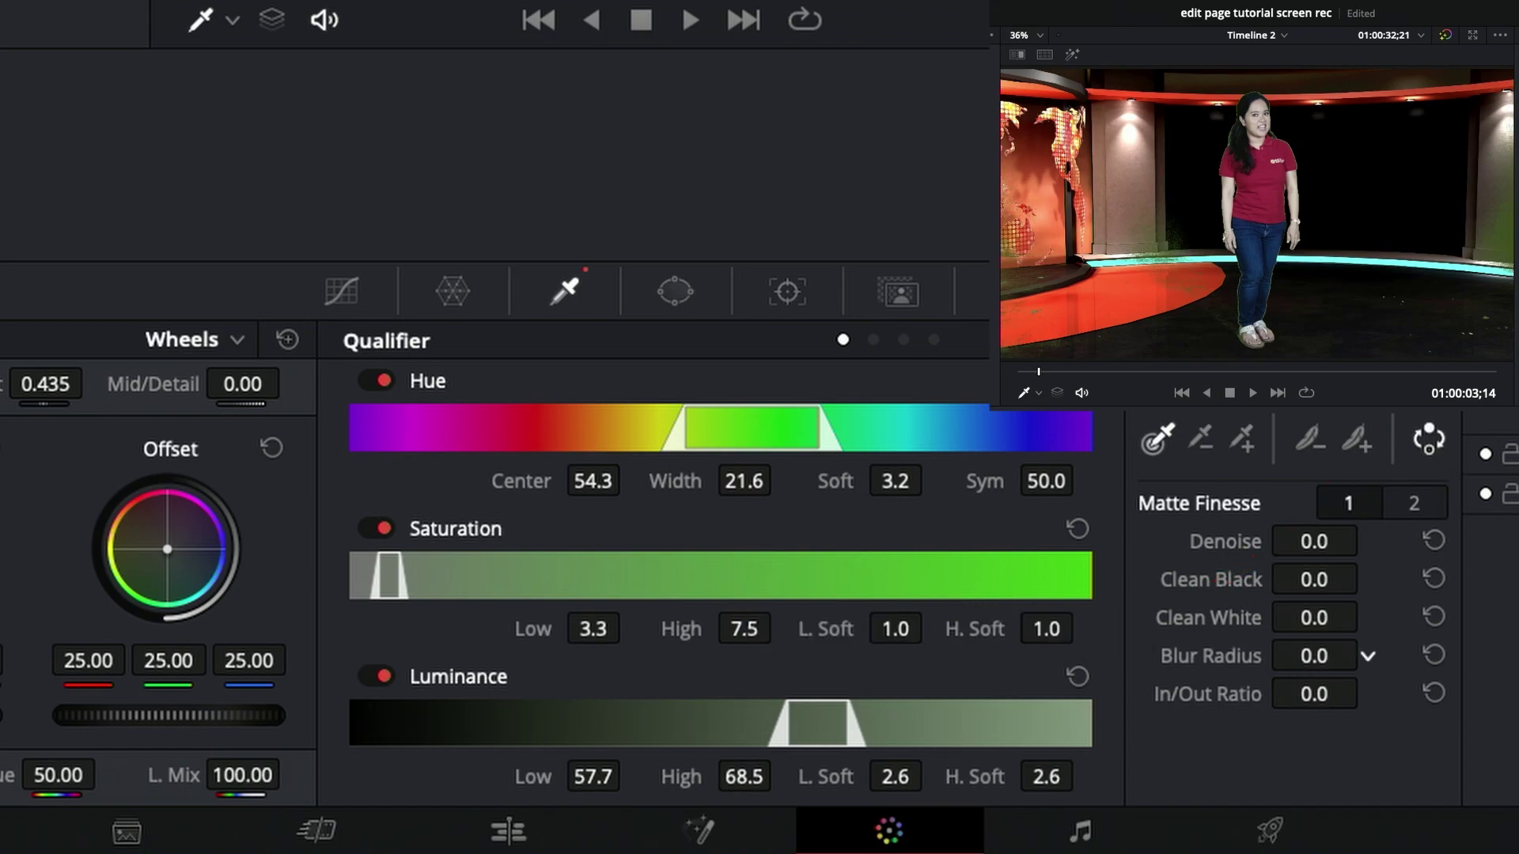
pyautogui.scroll(10, 1368, 654)
pyautogui.scroll(-15, 1368, 694)
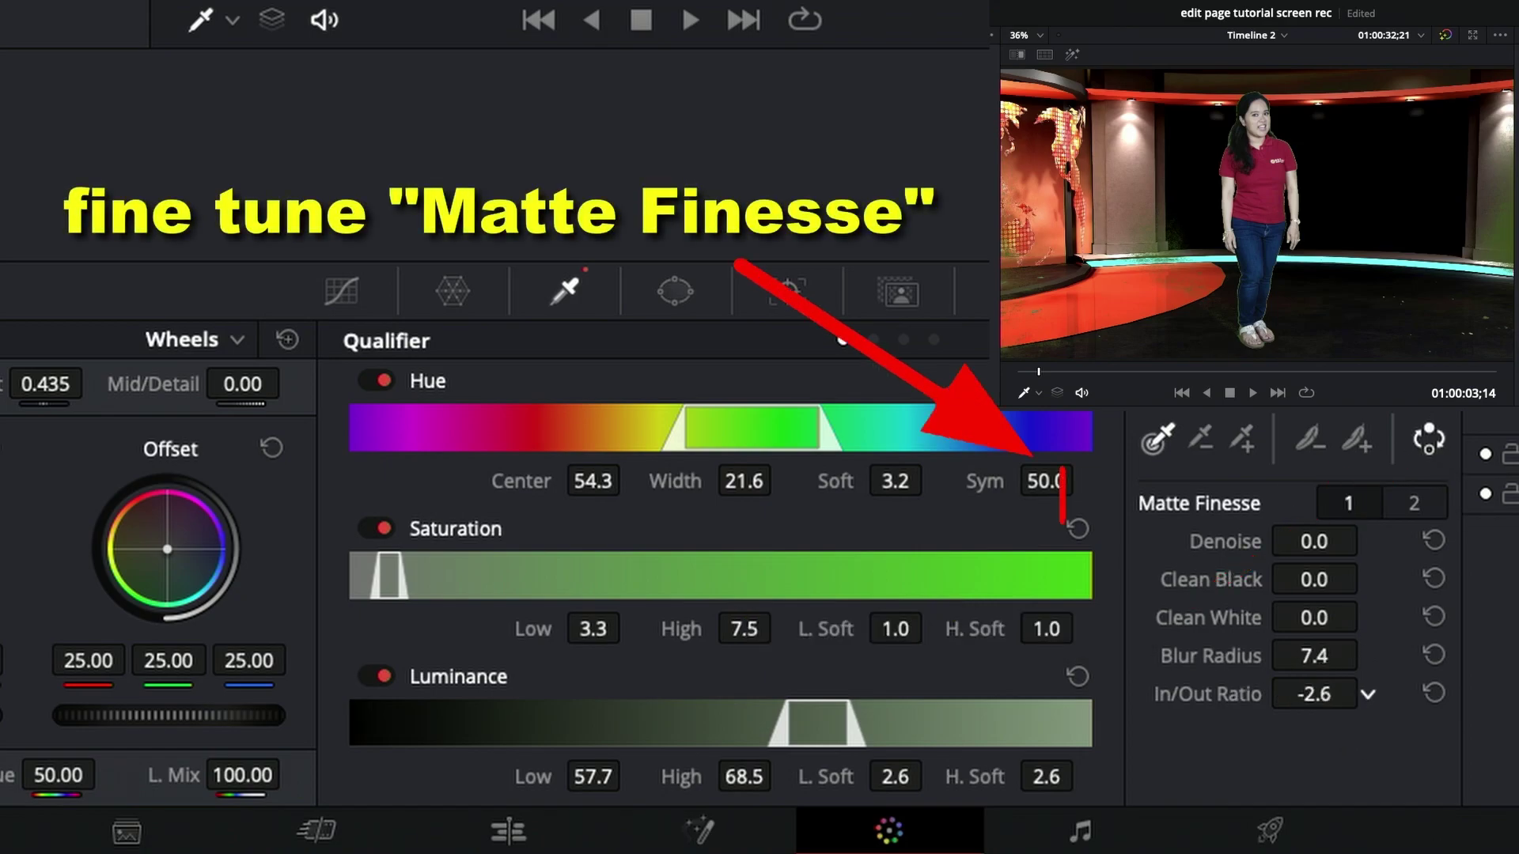
pyautogui.scroll(-10, 1314, 695)
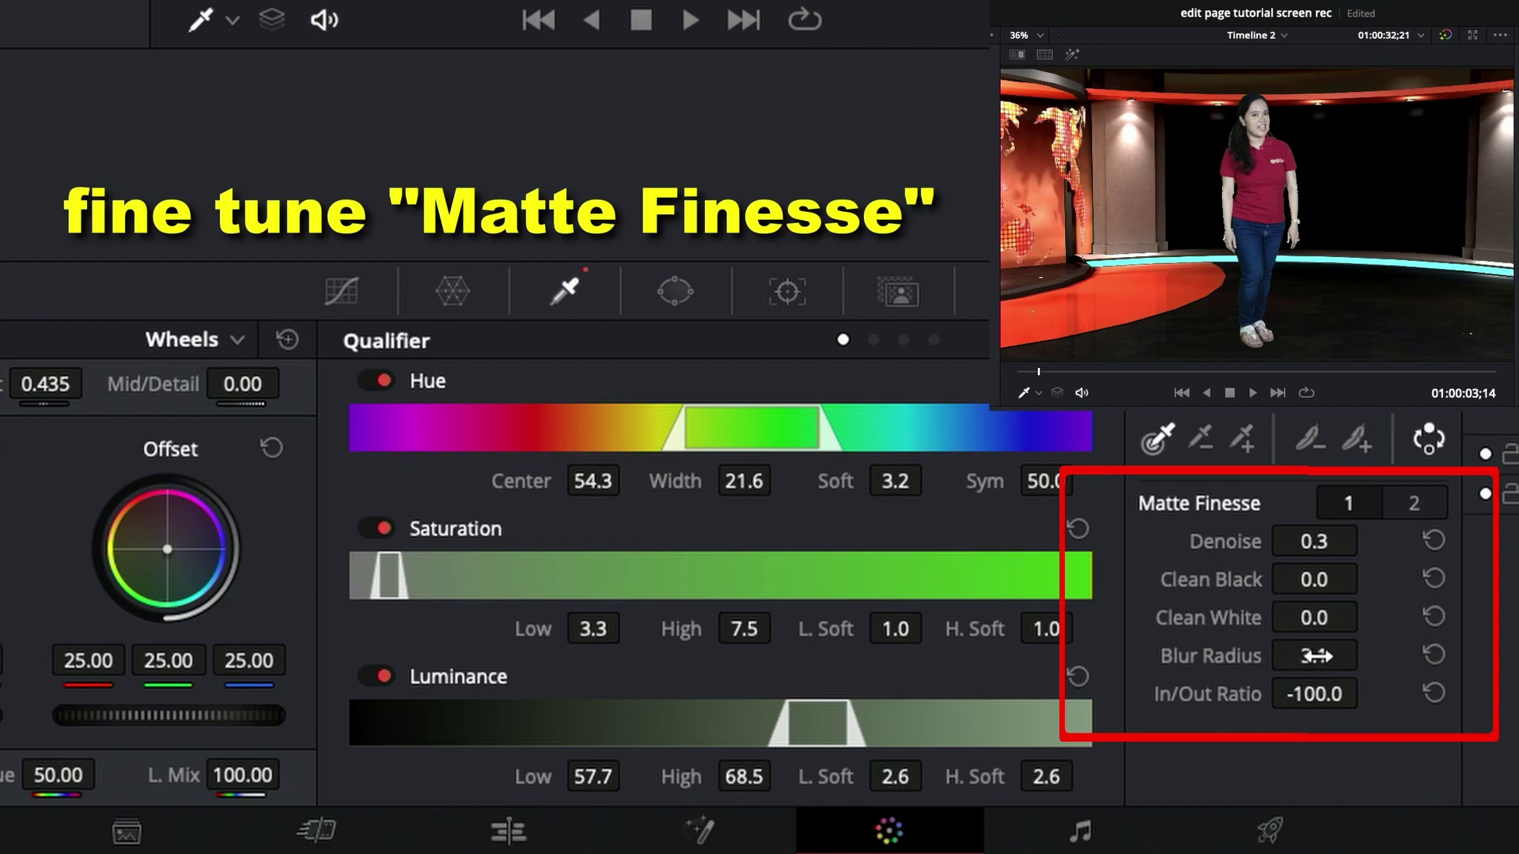
pyautogui.scroll(-9, 1316, 656)
pyautogui.scroll(7, 1367, 653)
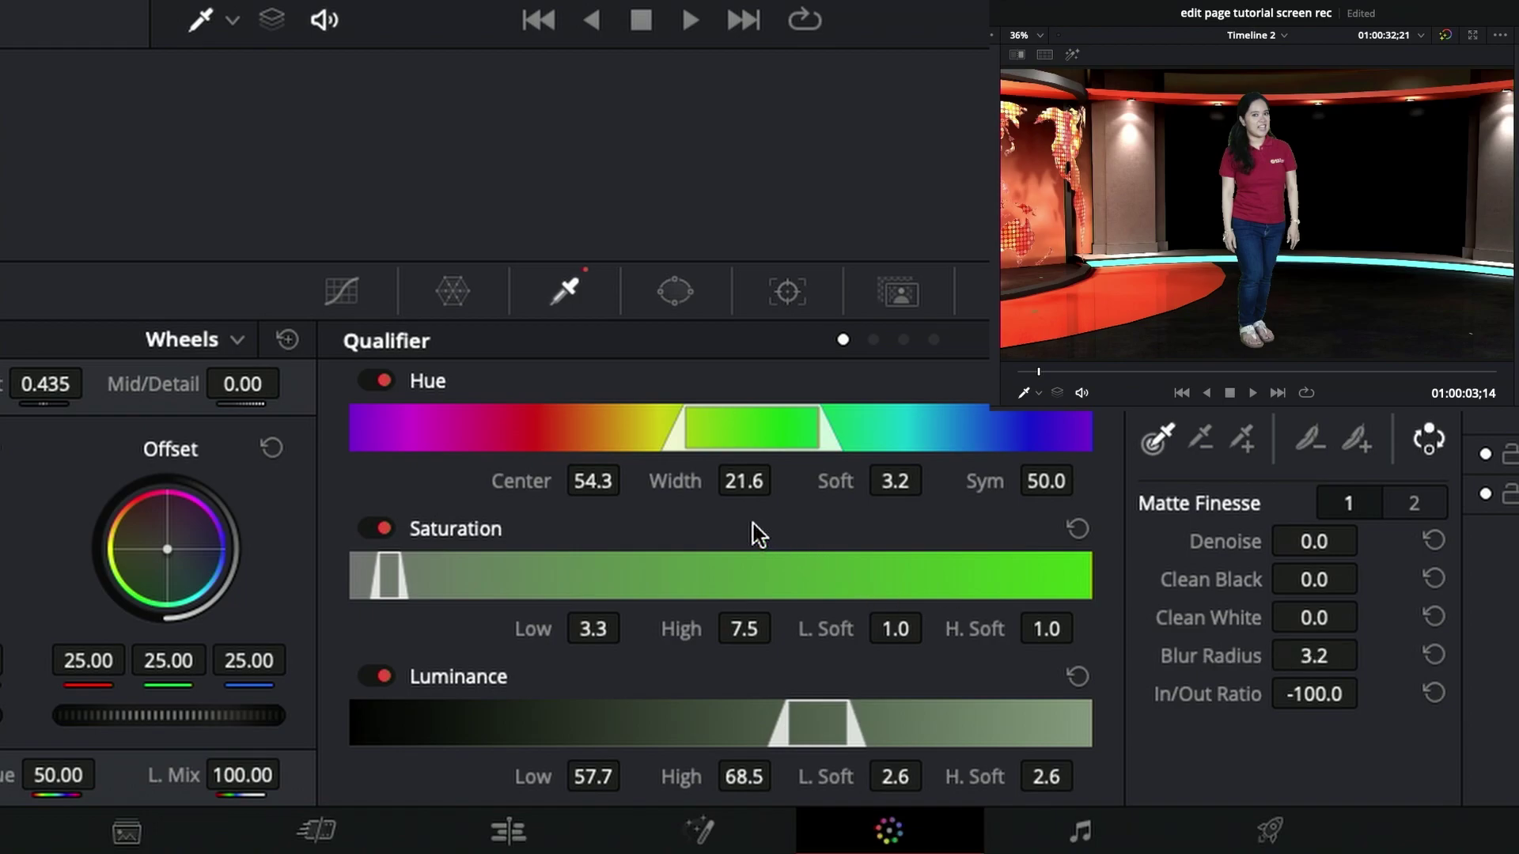
pyautogui.click(677, 293)
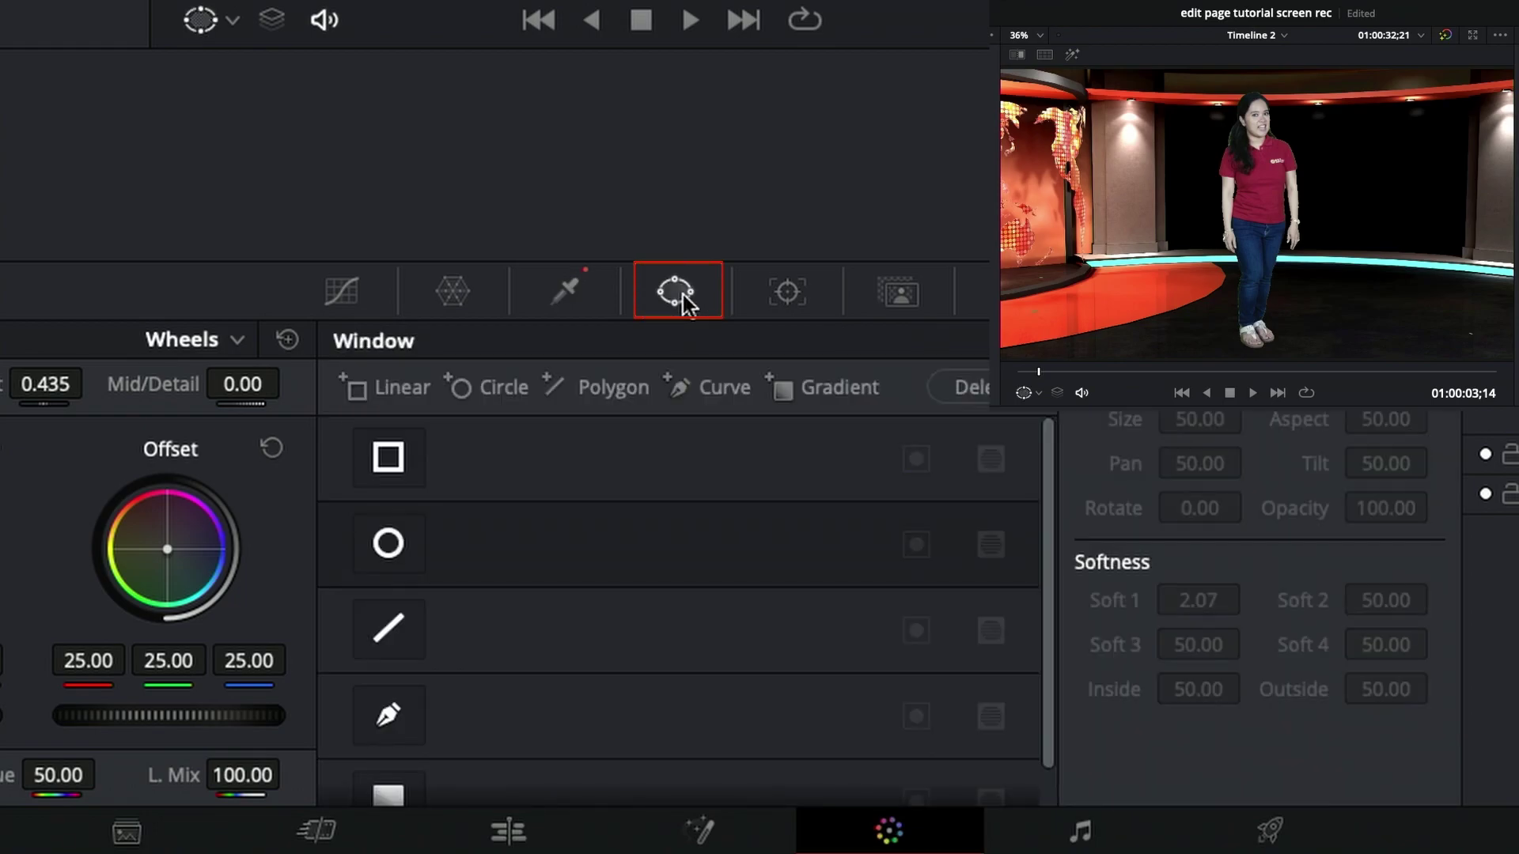
# Step: Enable a Linear rectangle window and stretch it around the presenter from head to feet
pyautogui.click(407, 459)
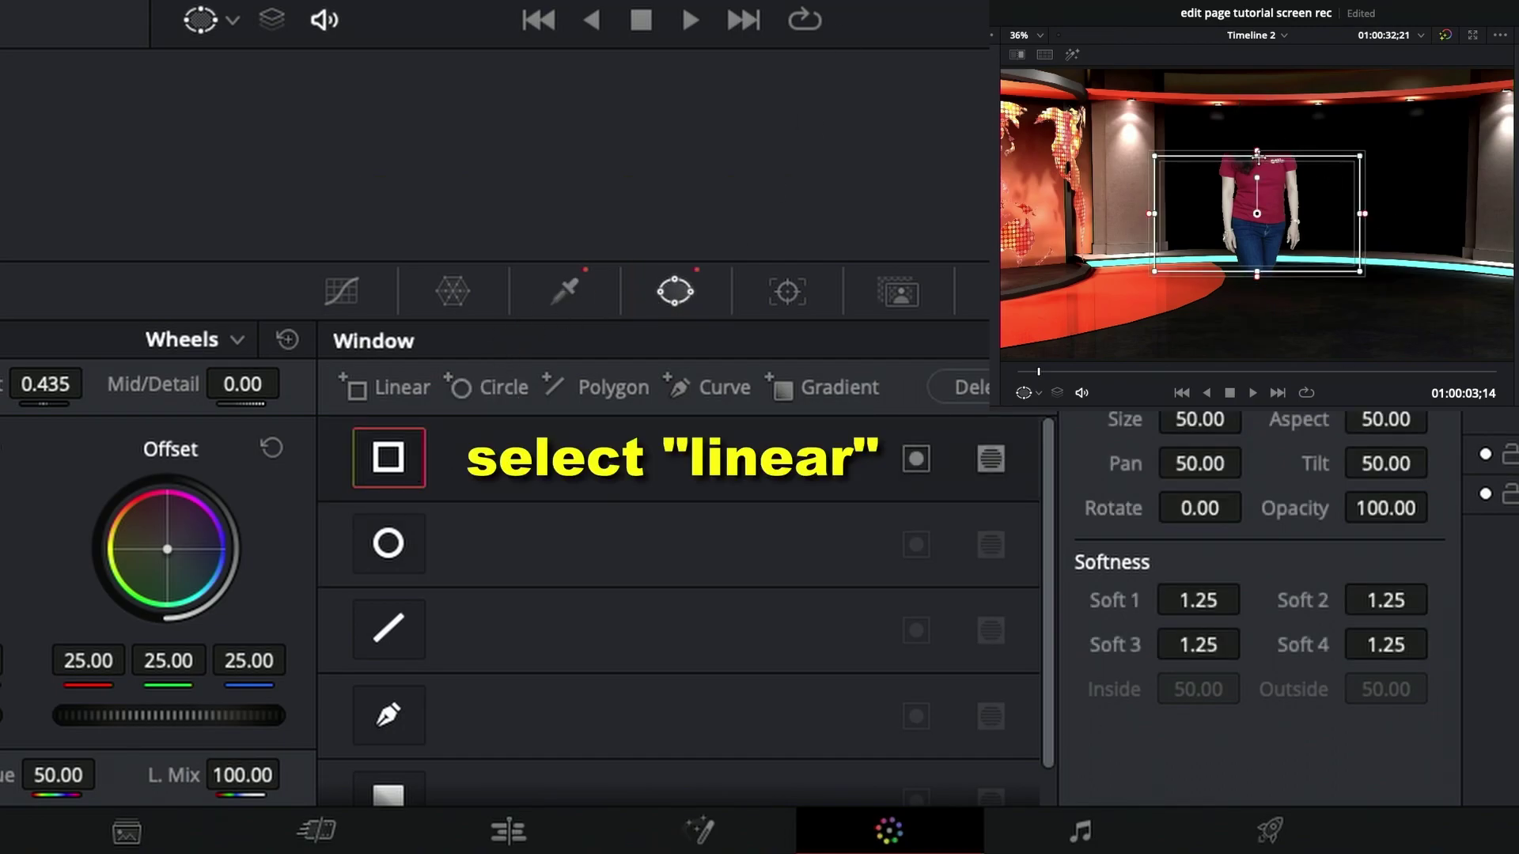
pyautogui.moveTo(1259, 158); pyautogui.dragTo(1259, 88)
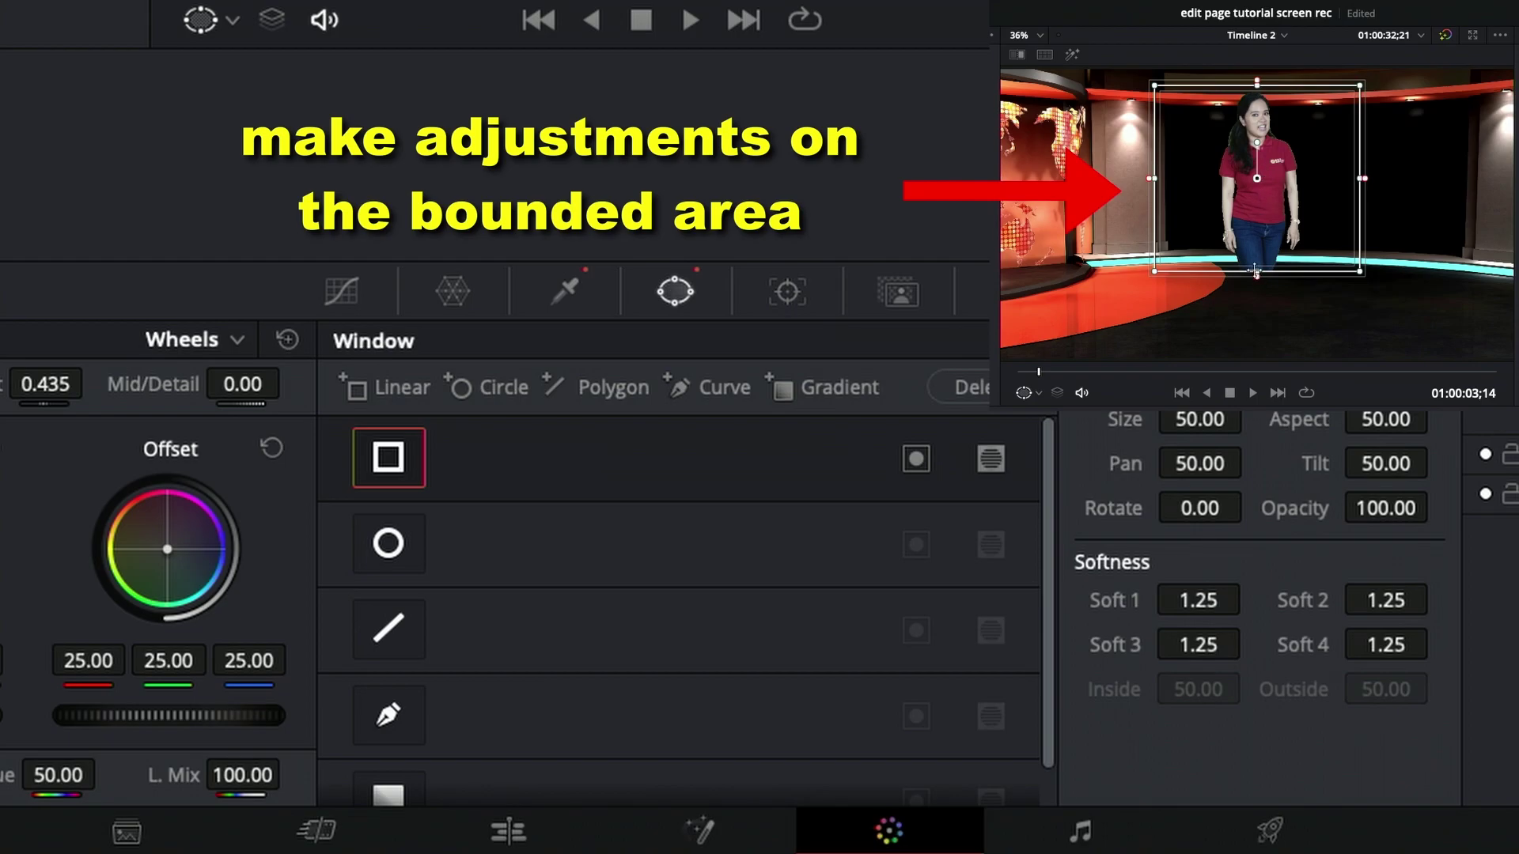
pyautogui.moveTo(1258, 277); pyautogui.dragTo(1258, 362)
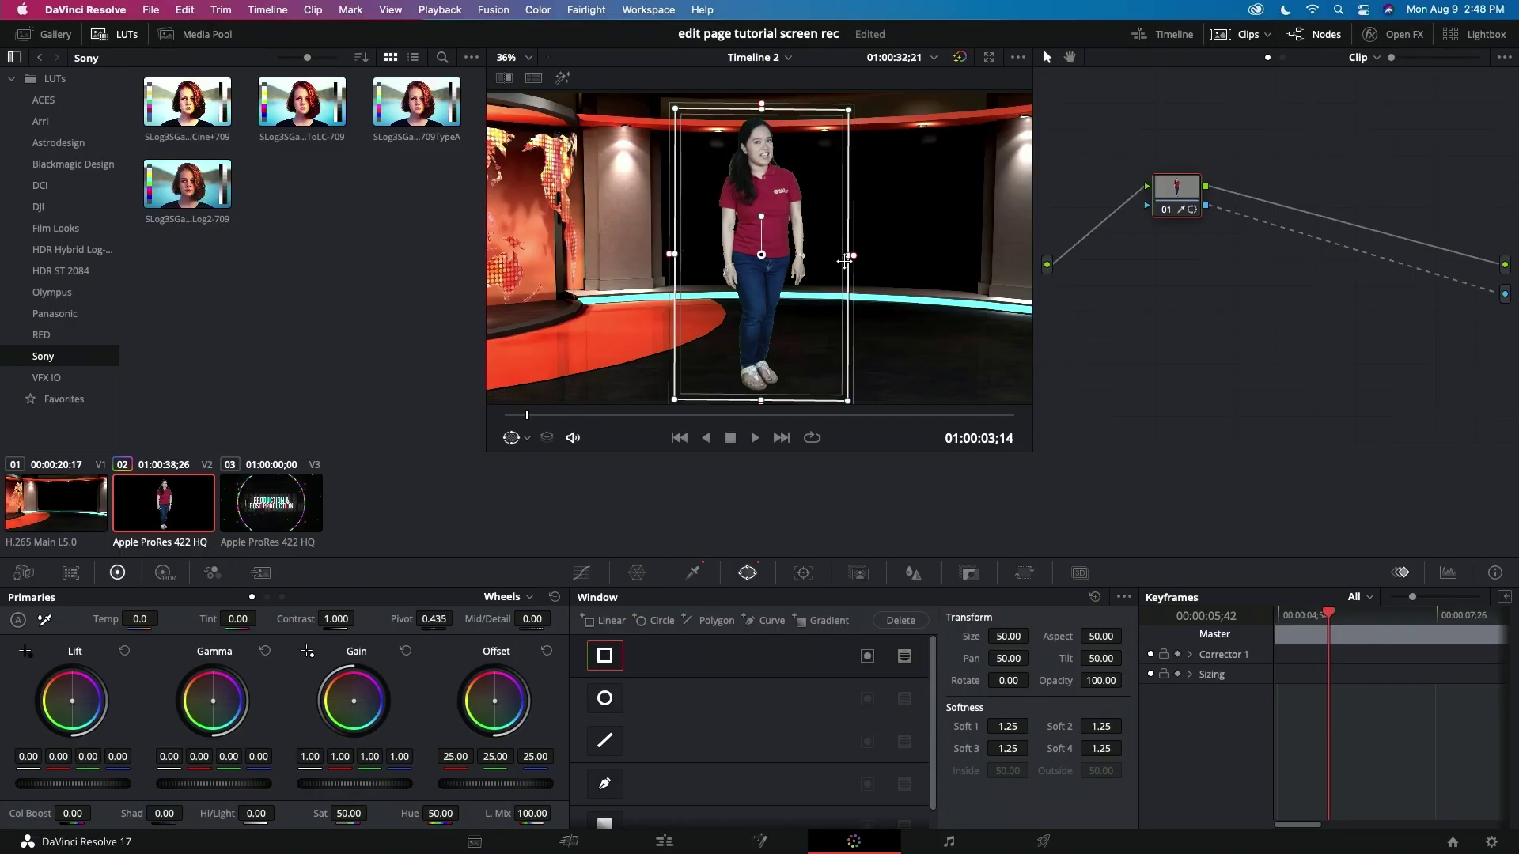
pyautogui.moveTo(845, 259); pyautogui.dragTo(858, 259)
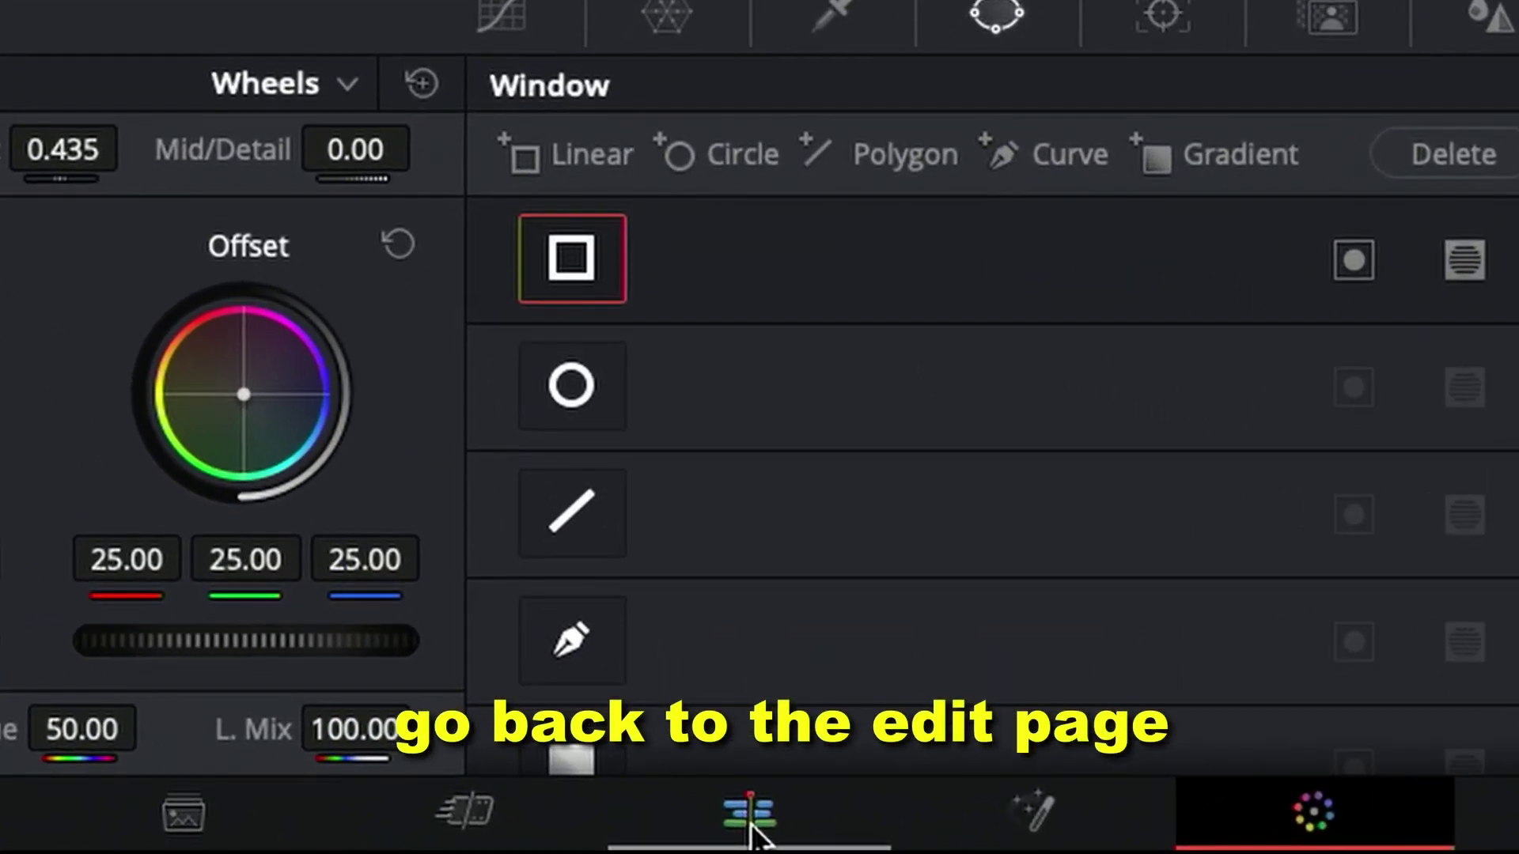
pyautogui.click(707, 837)
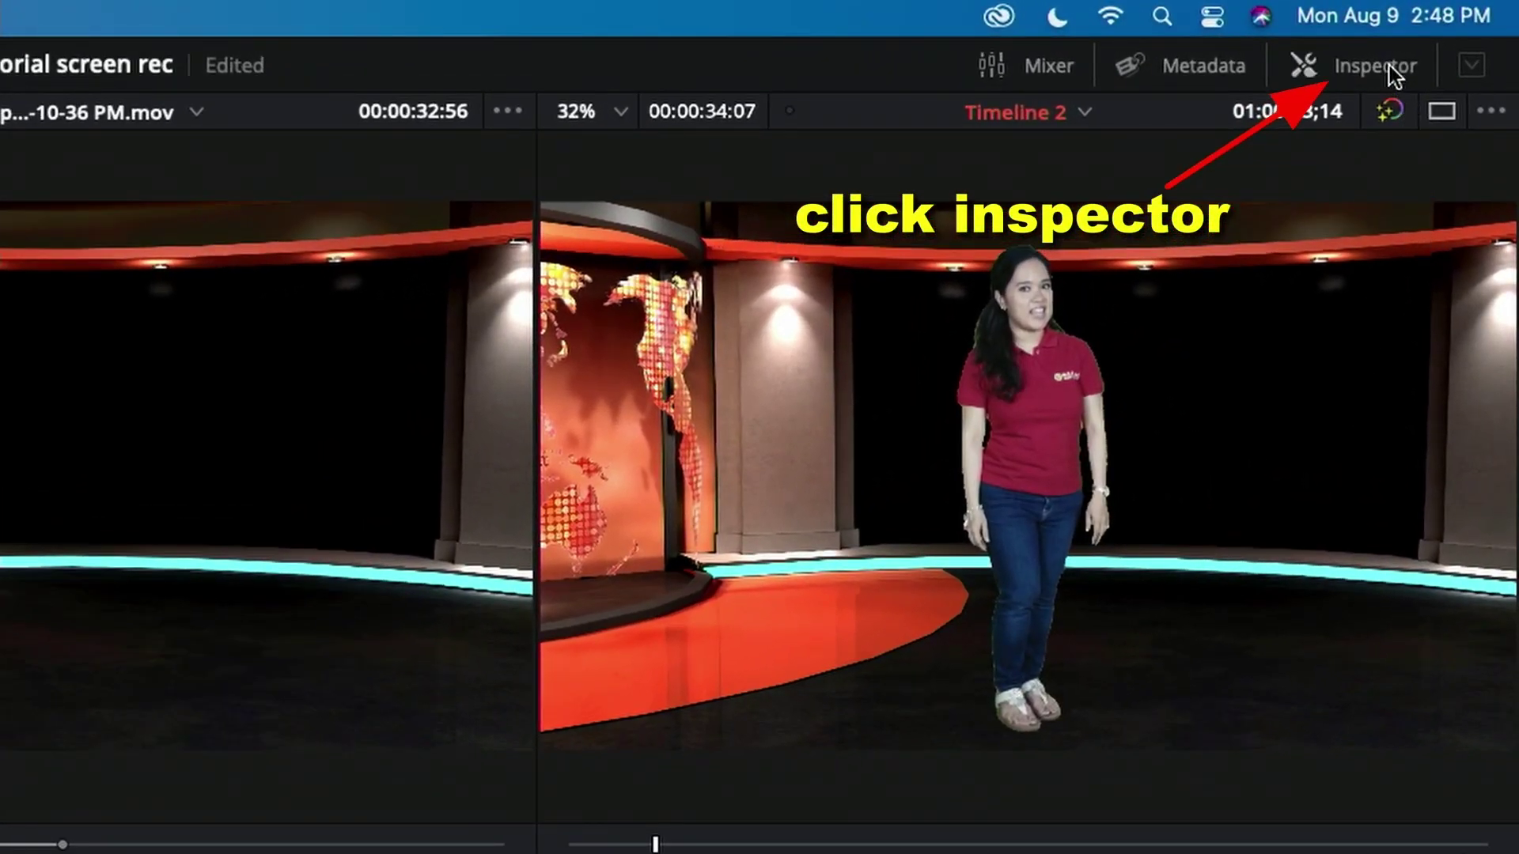
# Step: In the Inspector, set the presenter's Zoom to 0.750 and shift Position X left
pyautogui.click(1389, 66)
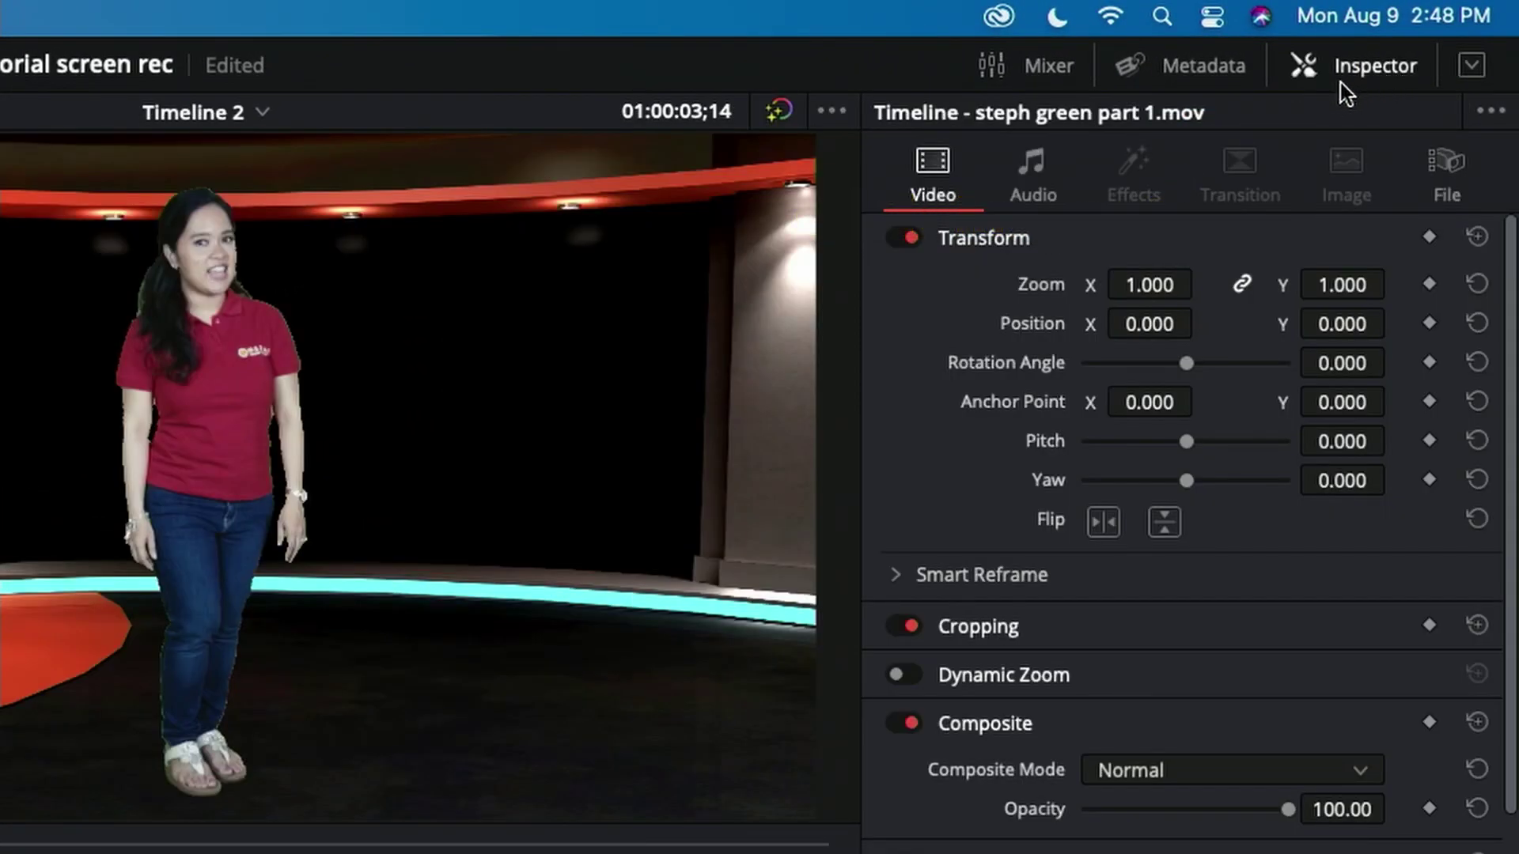
pyautogui.moveTo(1149, 284); pyautogui.dragTo(1099, 284)
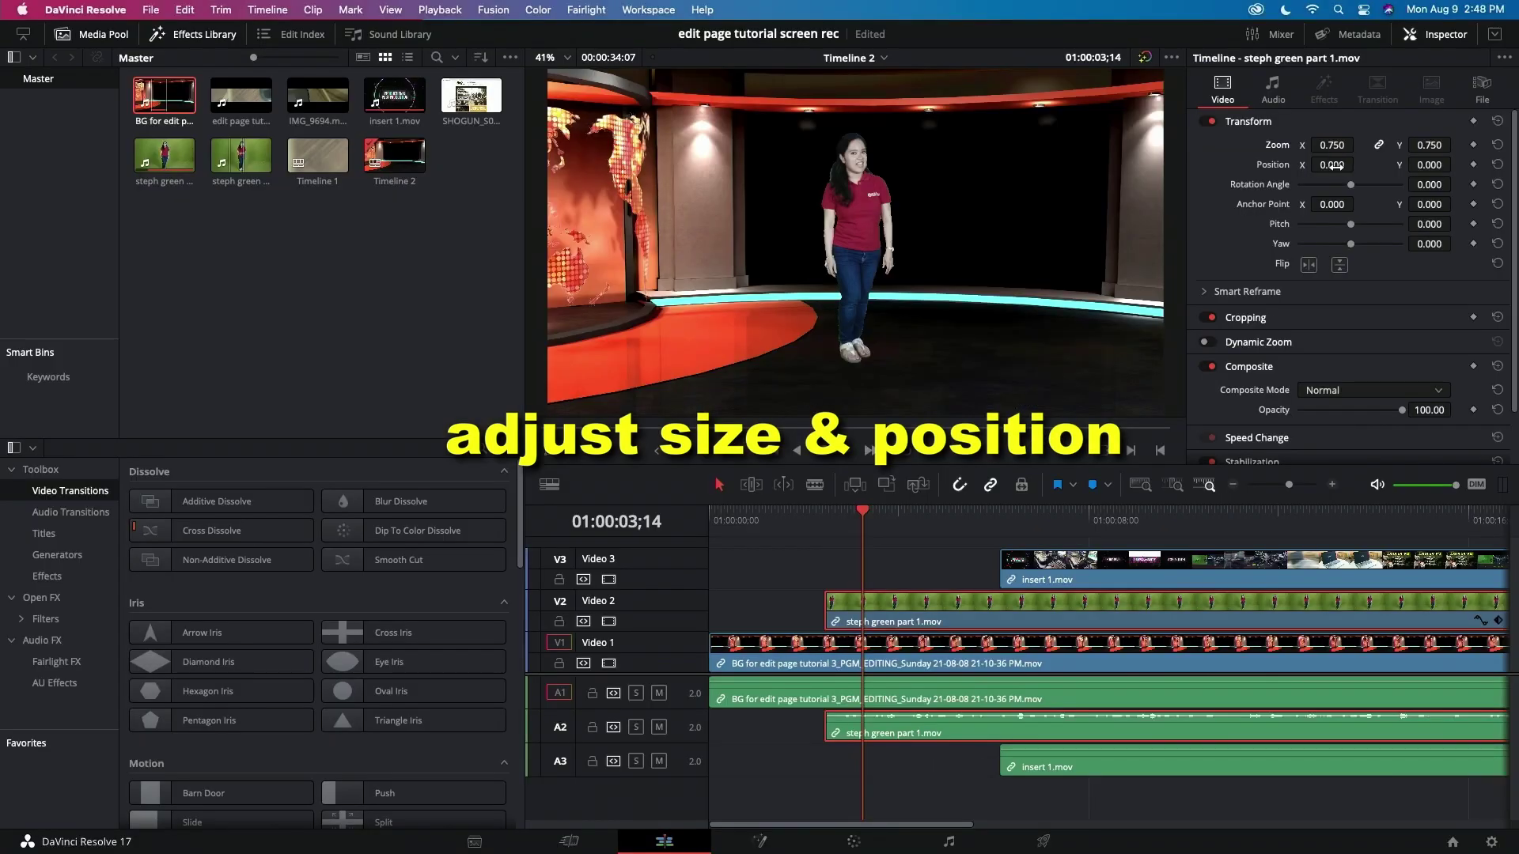
pyautogui.moveTo(1333, 165); pyautogui.dragTo(1266, 164)
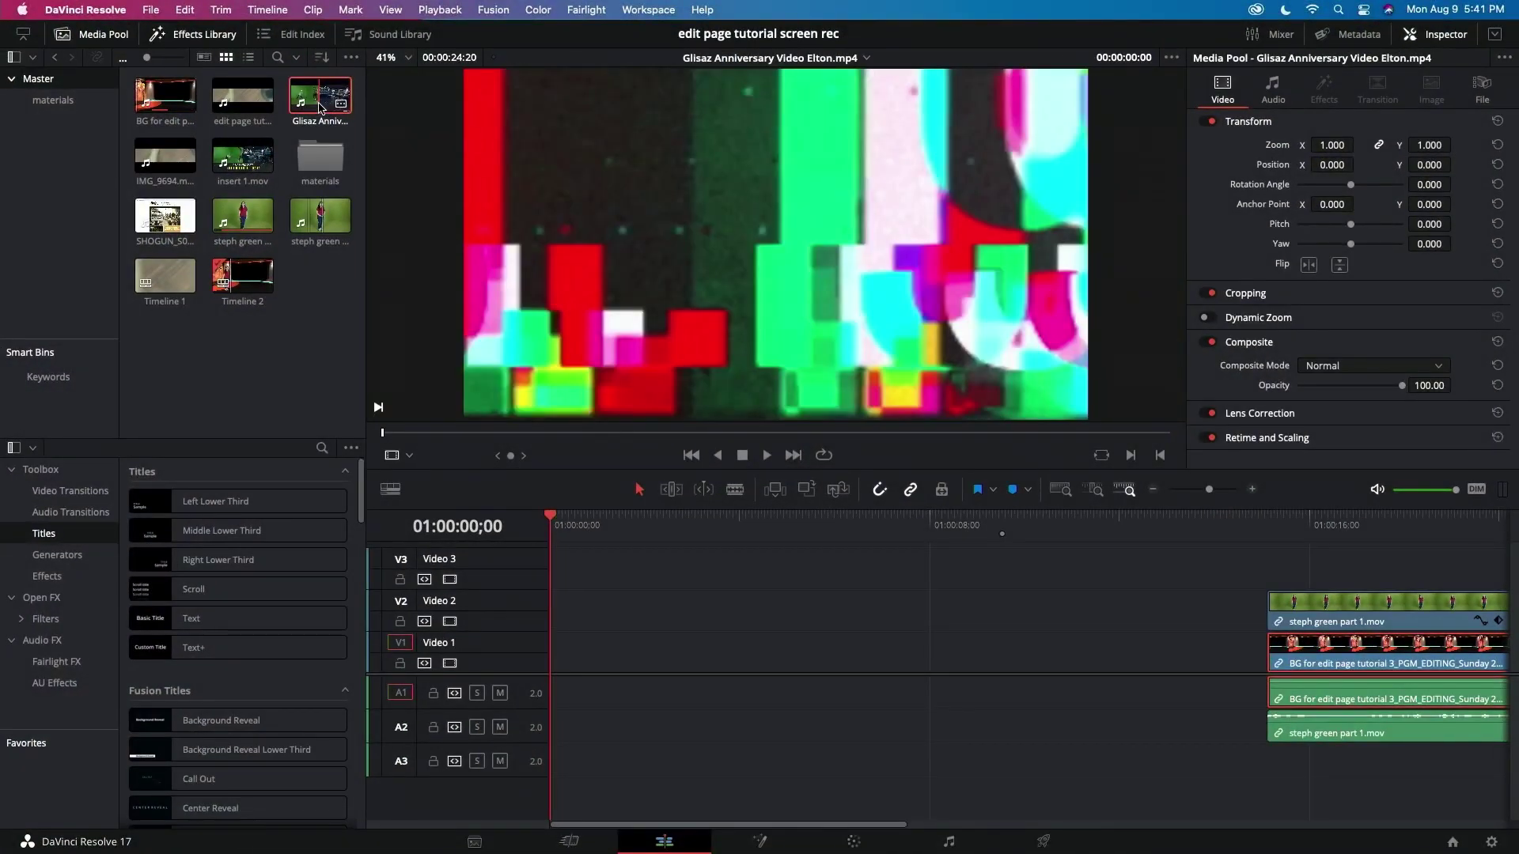
# Step: Drag the Glisaz Anniversary Video Elton.mp4 clip to the start of the timeline
pyautogui.moveTo(320, 108); pyautogui.dragTo(556, 650)
pyautogui.click(815, 521)
pyautogui.moveTo(321, 95); pyautogui.dragTo(974, 656)
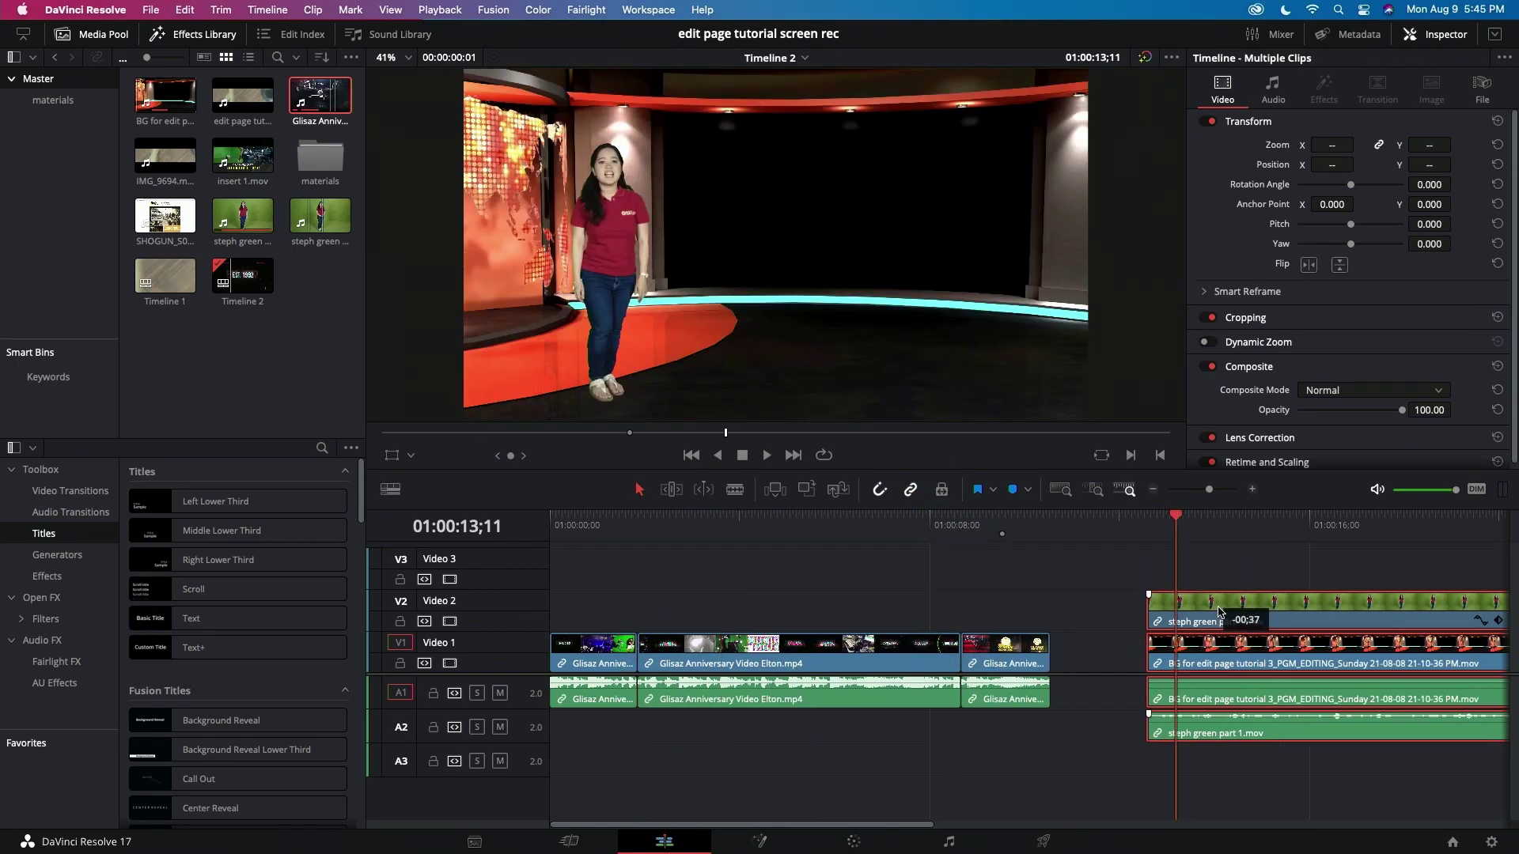
# Step: Drop the Glisaz clip onto Video 1 and shorten the end of the Video 2 clip
pyautogui.moveTo(1237, 609); pyautogui.dragTo(1136, 609)
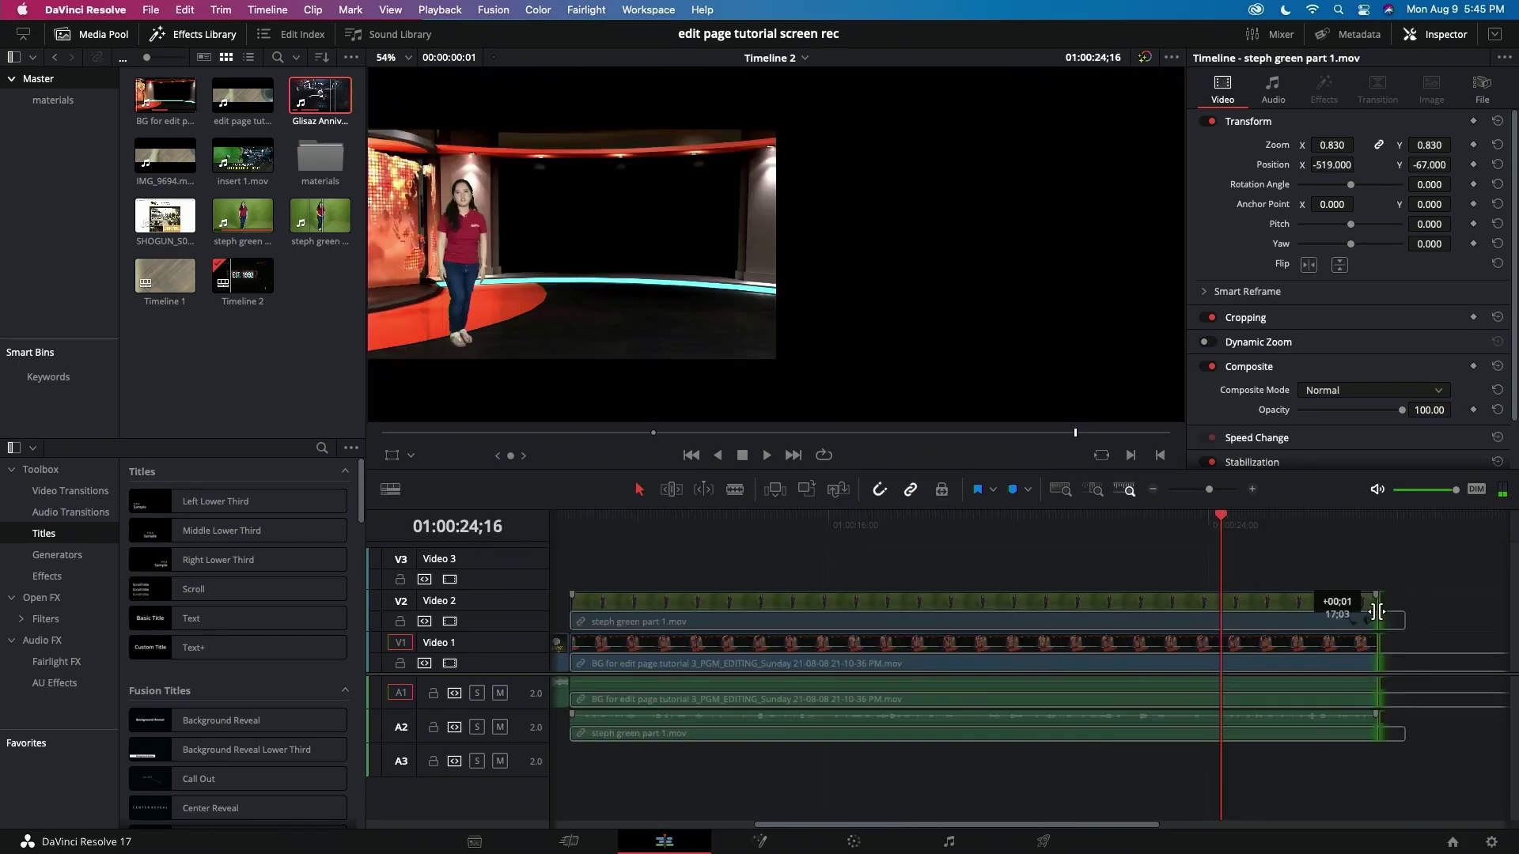
pyautogui.moveTo(1376, 610); pyautogui.dragTo(1222, 610)
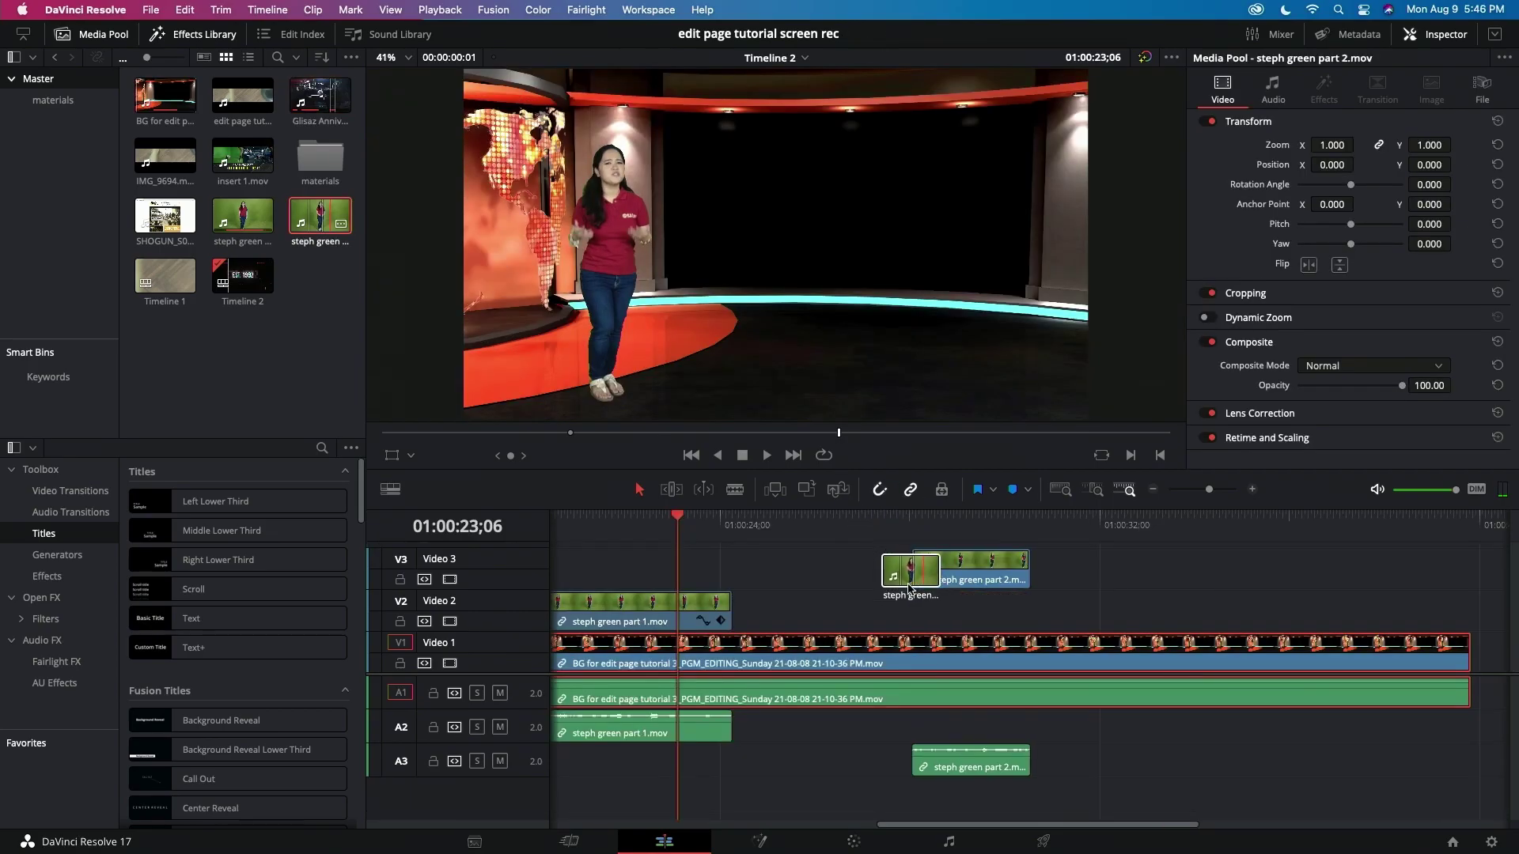
pyautogui.moveTo(886, 616); pyautogui.dragTo(771, 615)
# Step: Trim the second presenter clip's start and end, then select it for colour grading
pyautogui.click(829, 518)
pyautogui.moveTo(829, 518); pyautogui.dragTo(1143, 518)
pyautogui.moveTo(1256, 610); pyautogui.dragTo(1142, 601)
pyautogui.moveTo(1142, 518); pyautogui.dragTo(938, 518)
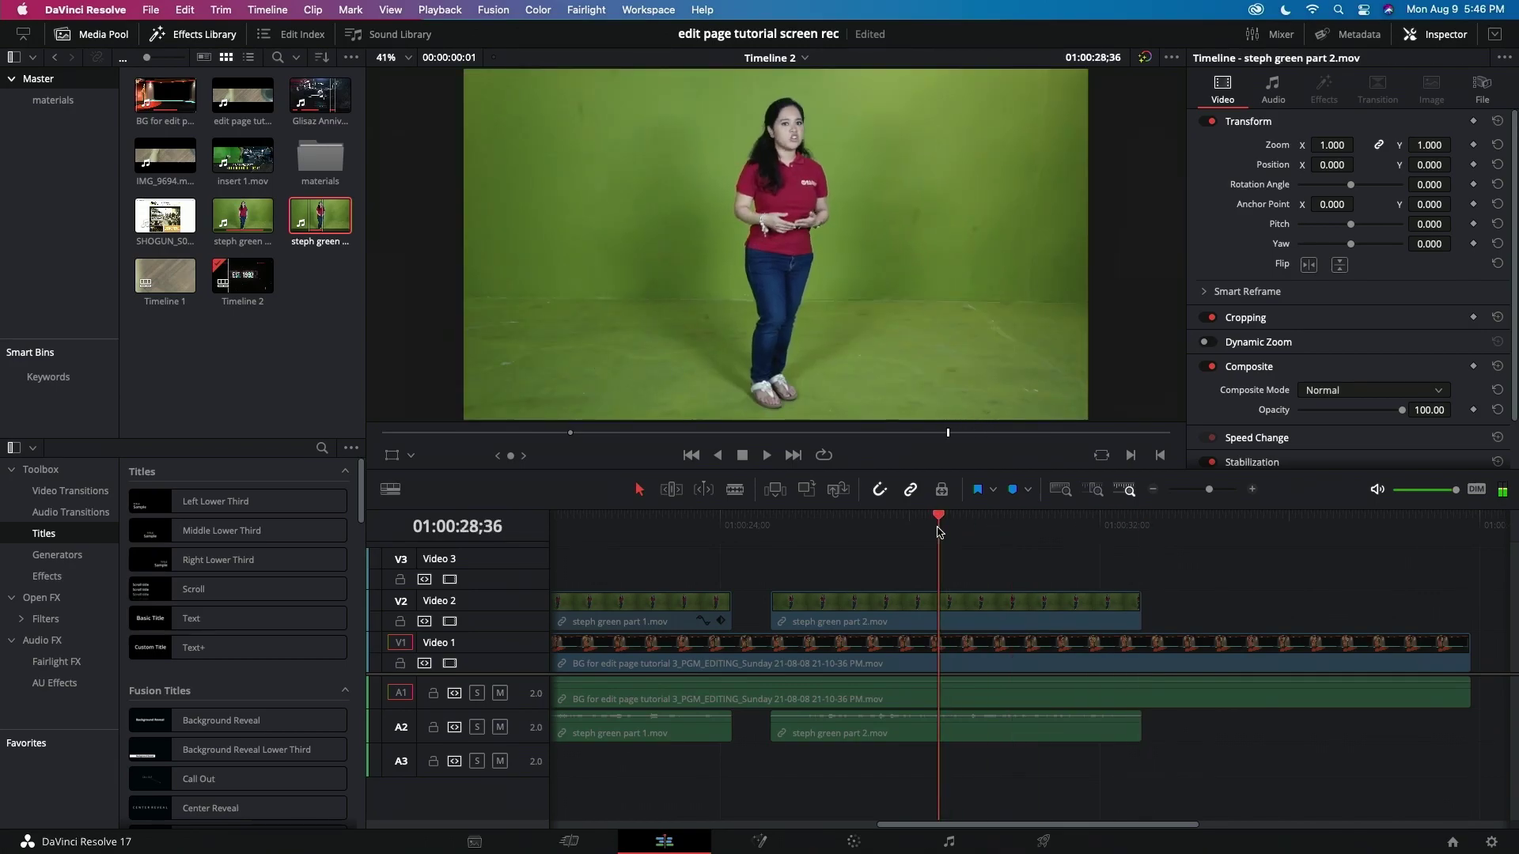
pyautogui.click(953, 619)
pyautogui.click(853, 841)
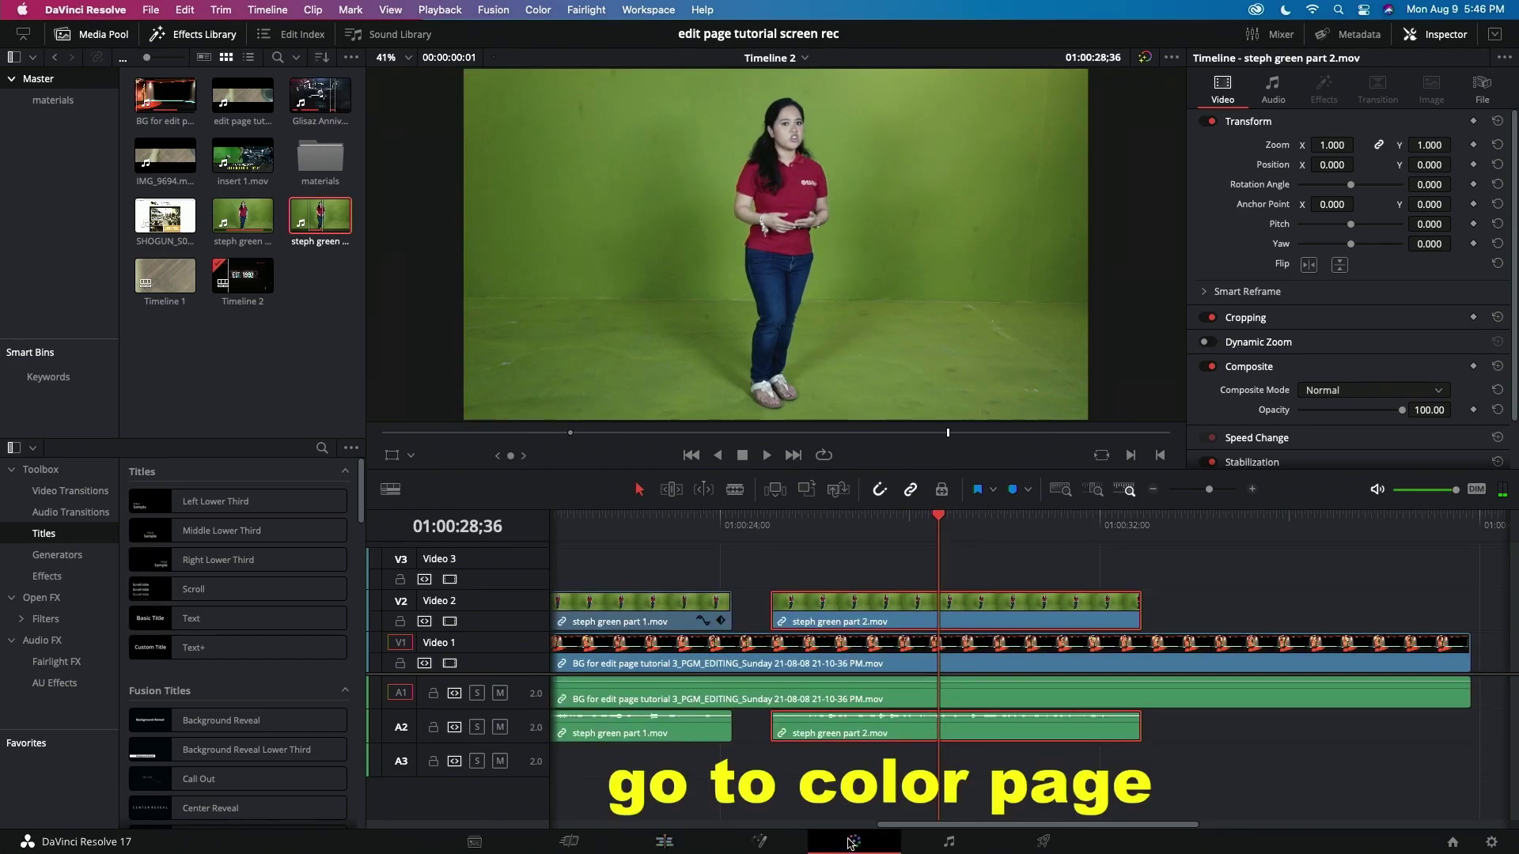
# Step: Add an Alpha Output to the node graph and connect the node's key to it
pyautogui.rightClick(1361, 318)
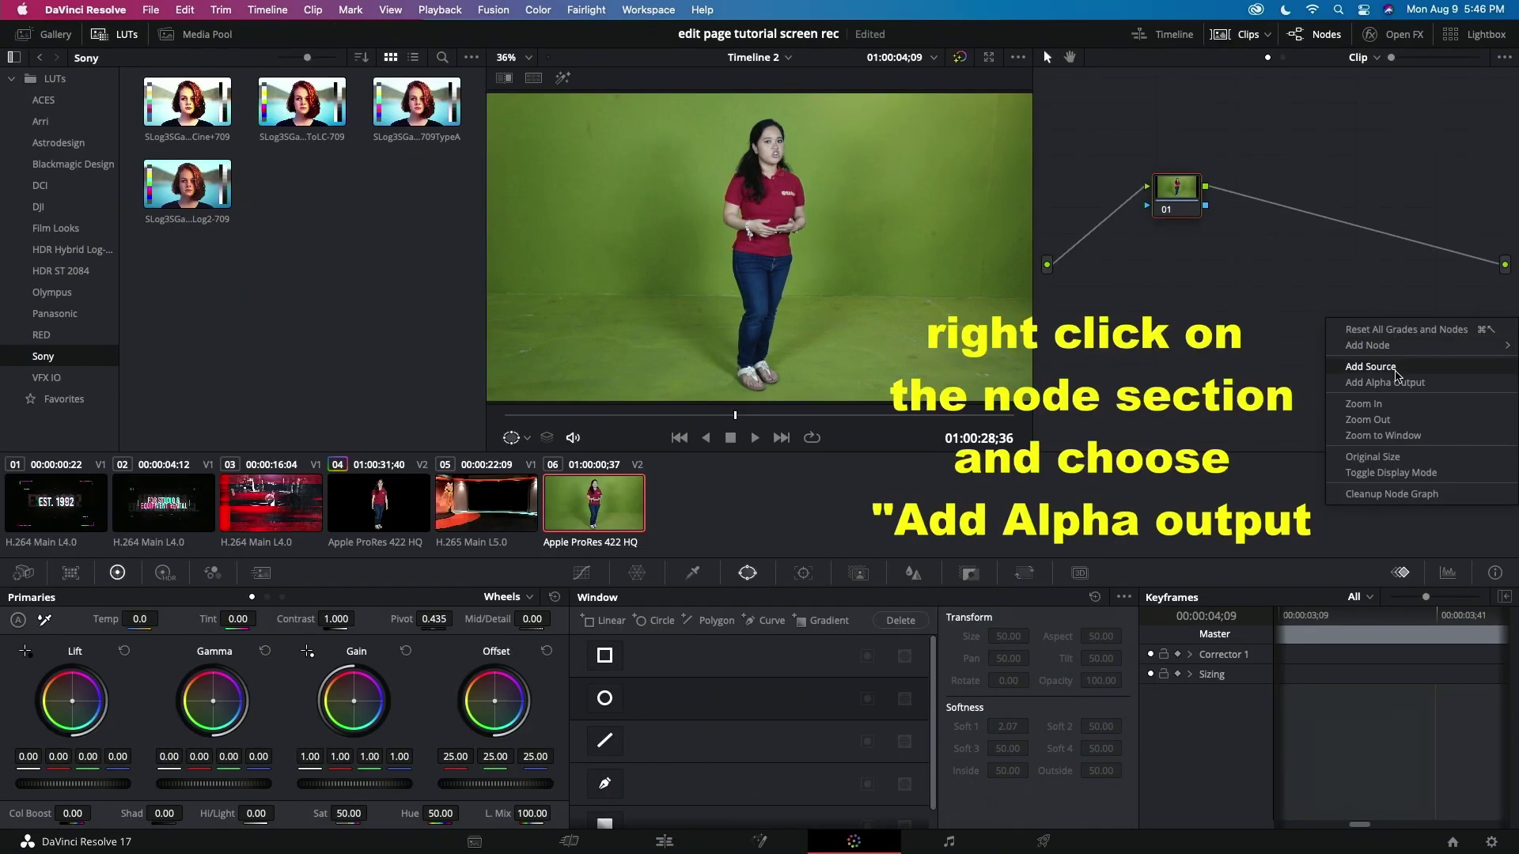
pyautogui.click(1392, 385)
pyautogui.moveTo(1204, 206); pyautogui.dragTo(1507, 303)
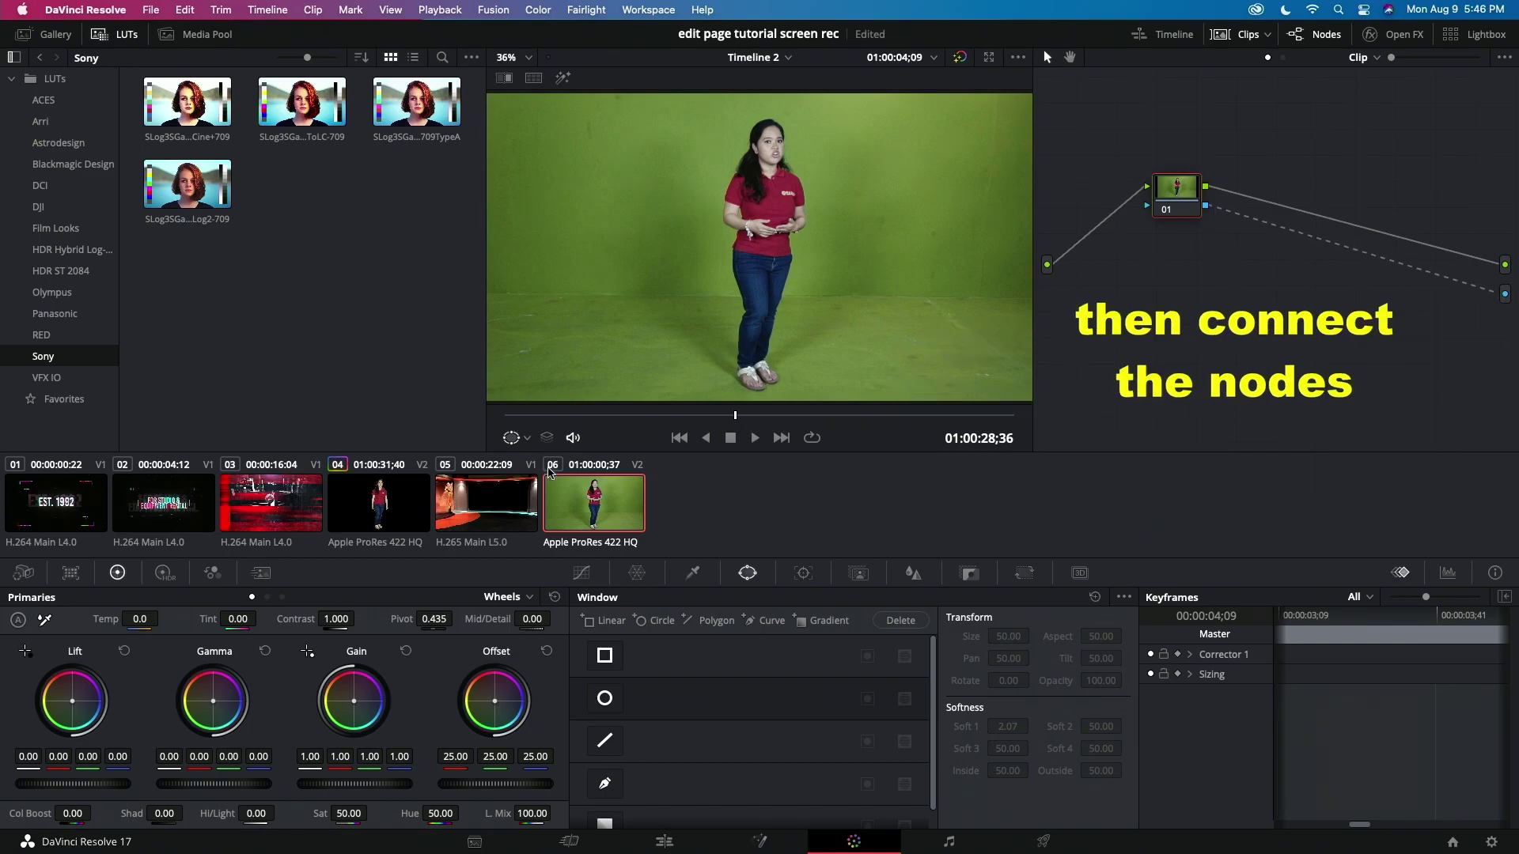
# Step: Key the green screen with the qualifier, widen the hue range, and invert the key
pyautogui.click(692, 573)
pyautogui.click(836, 167)
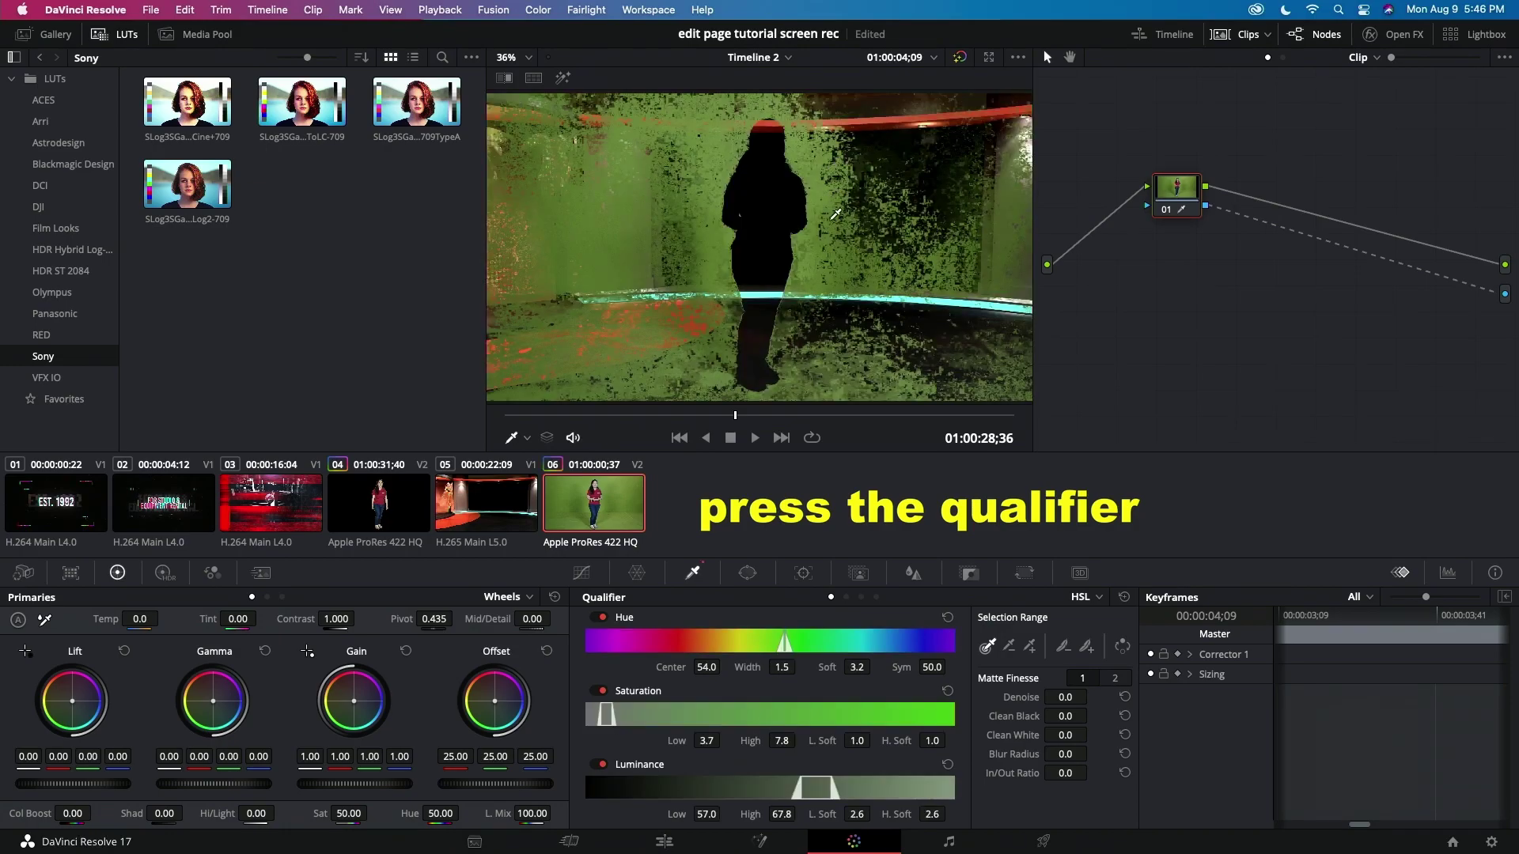
pyautogui.moveTo(783, 640); pyautogui.dragTo(751, 636)
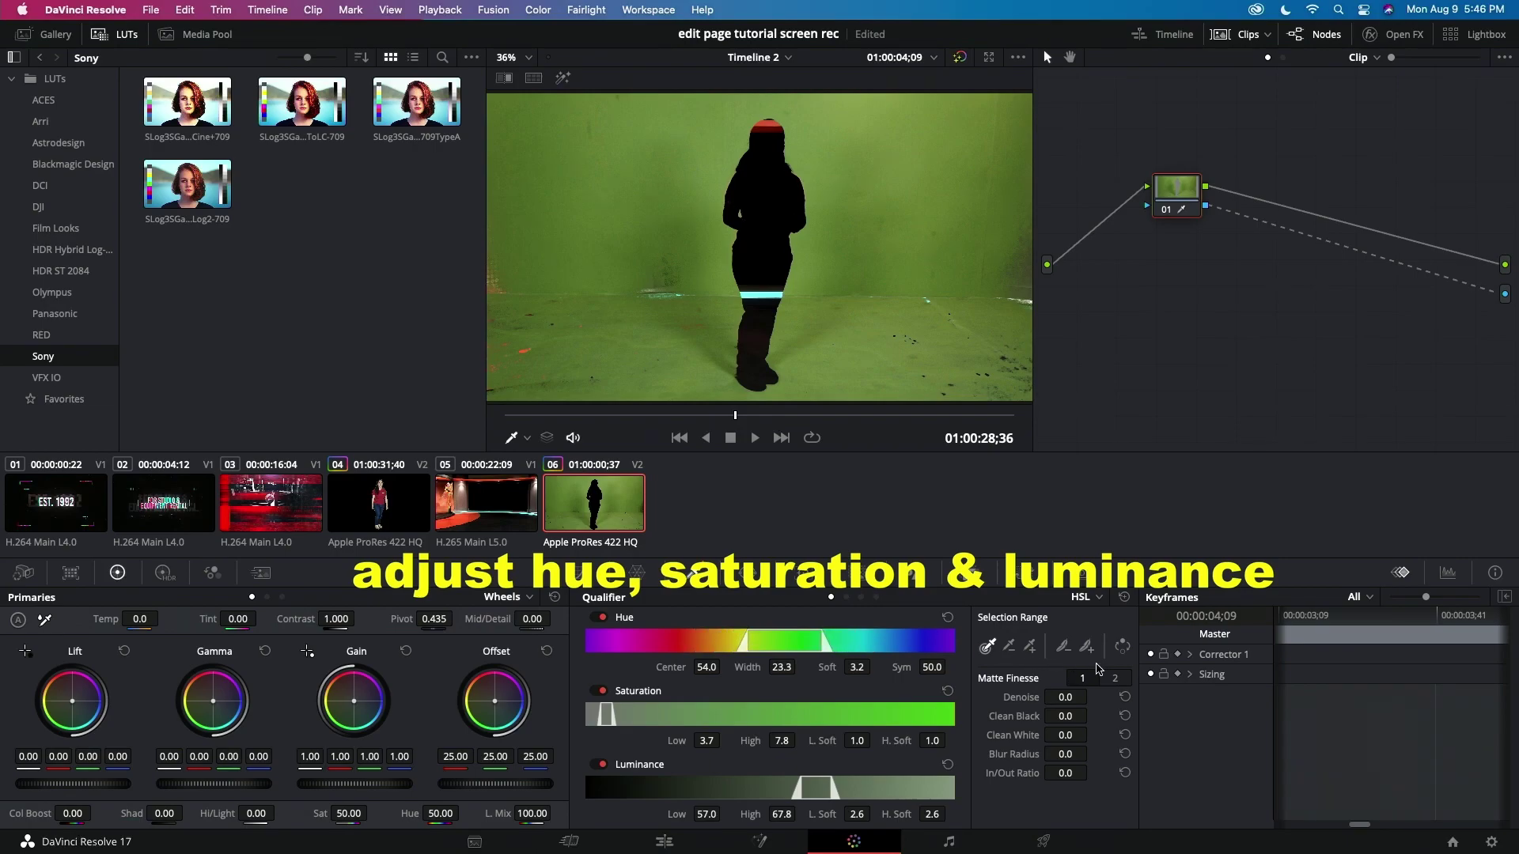
pyautogui.click(1122, 646)
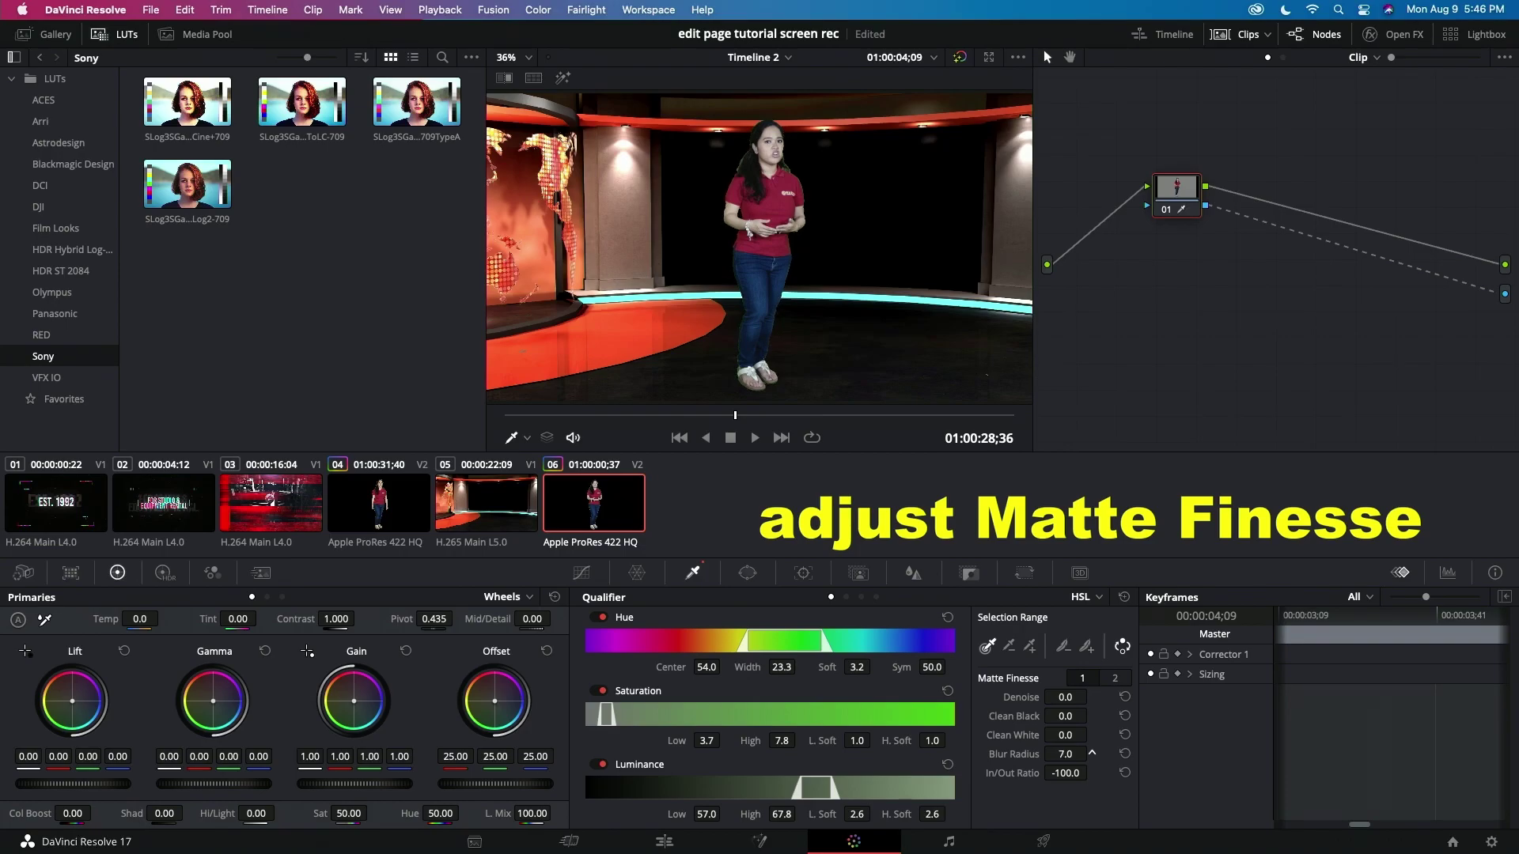
# Step: Mask the presenter with a Linear rectangle window stretched from her head to her feet
pyautogui.click(747, 572)
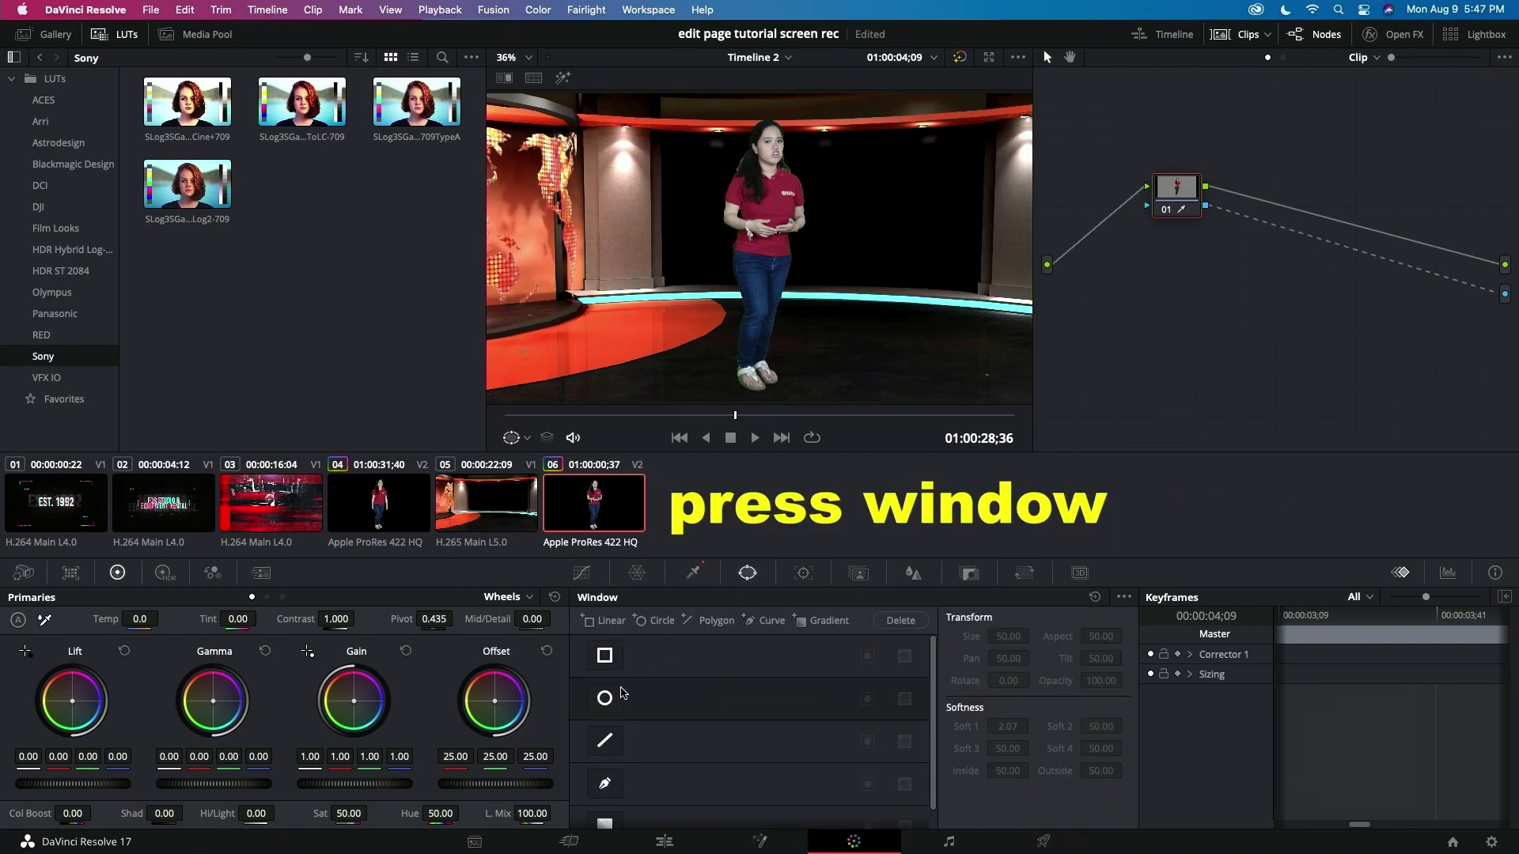
pyautogui.click(605, 661)
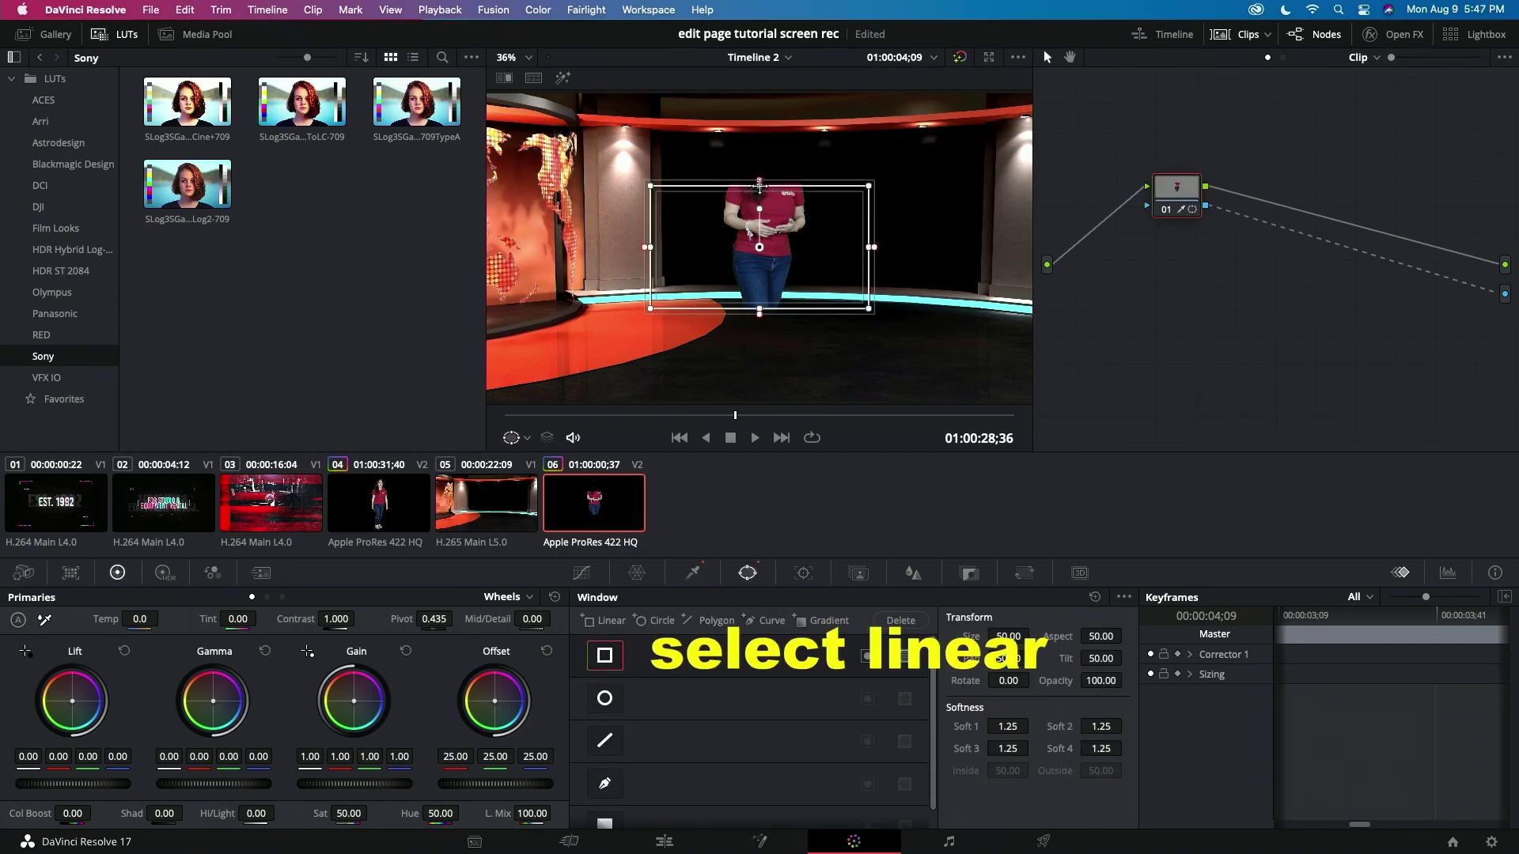
pyautogui.moveTo(759, 186); pyautogui.dragTo(762, 116)
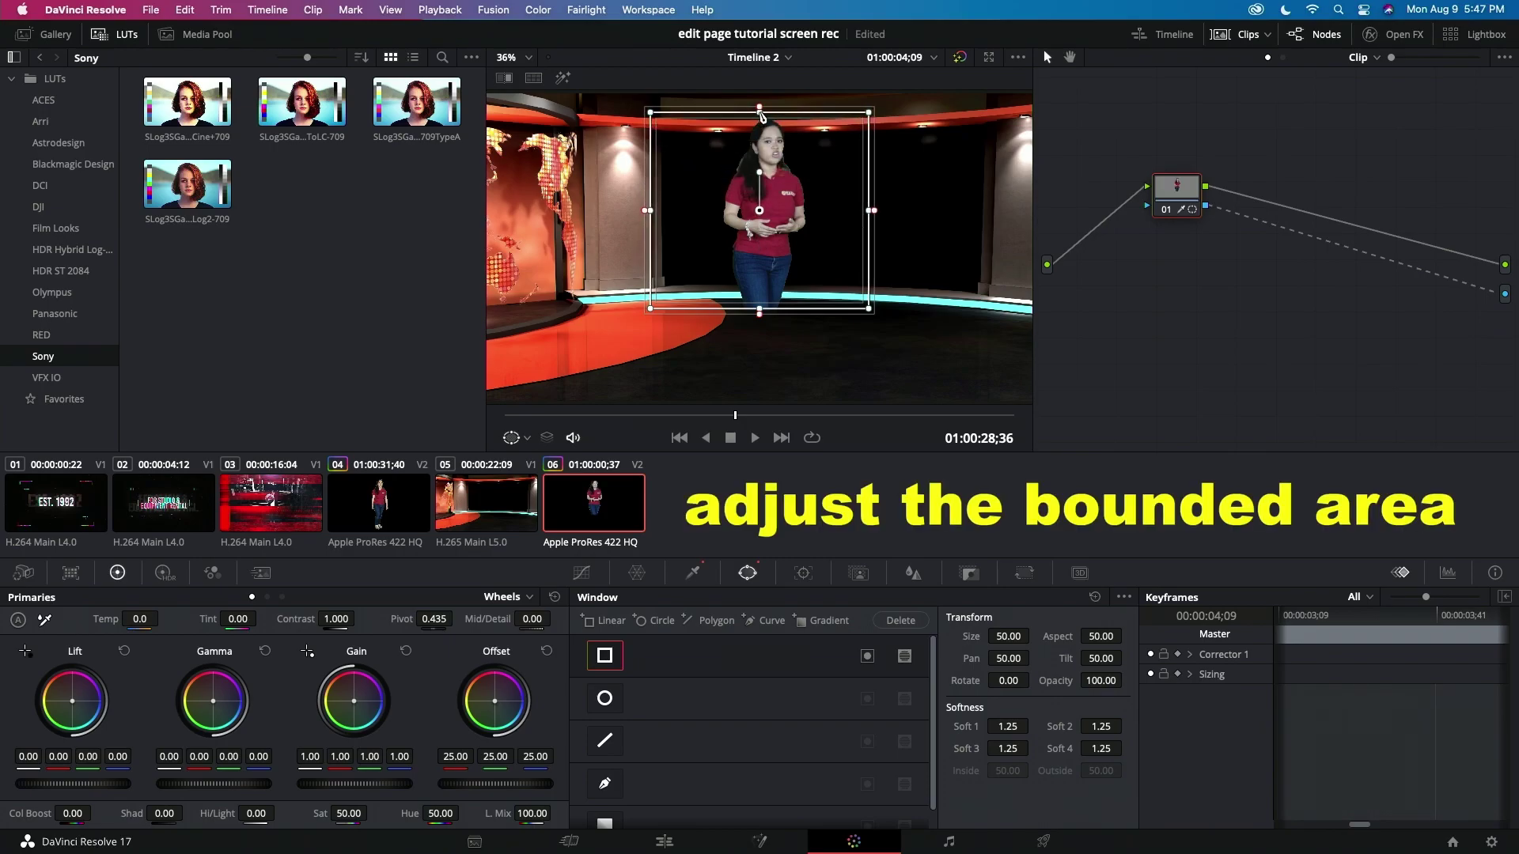
pyautogui.moveTo(759, 310); pyautogui.dragTo(761, 401)
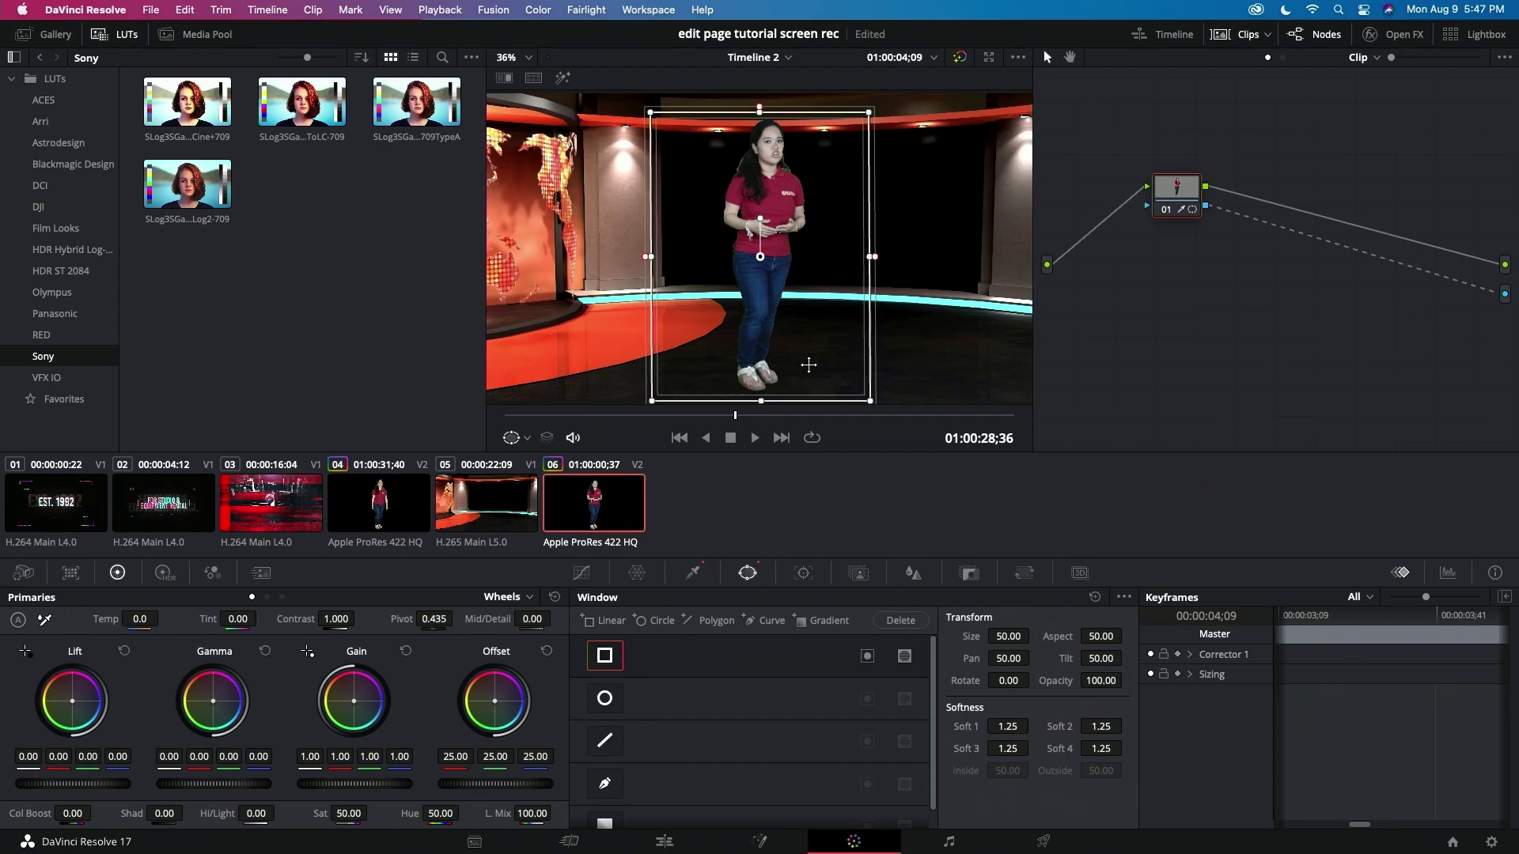
pyautogui.click(664, 843)
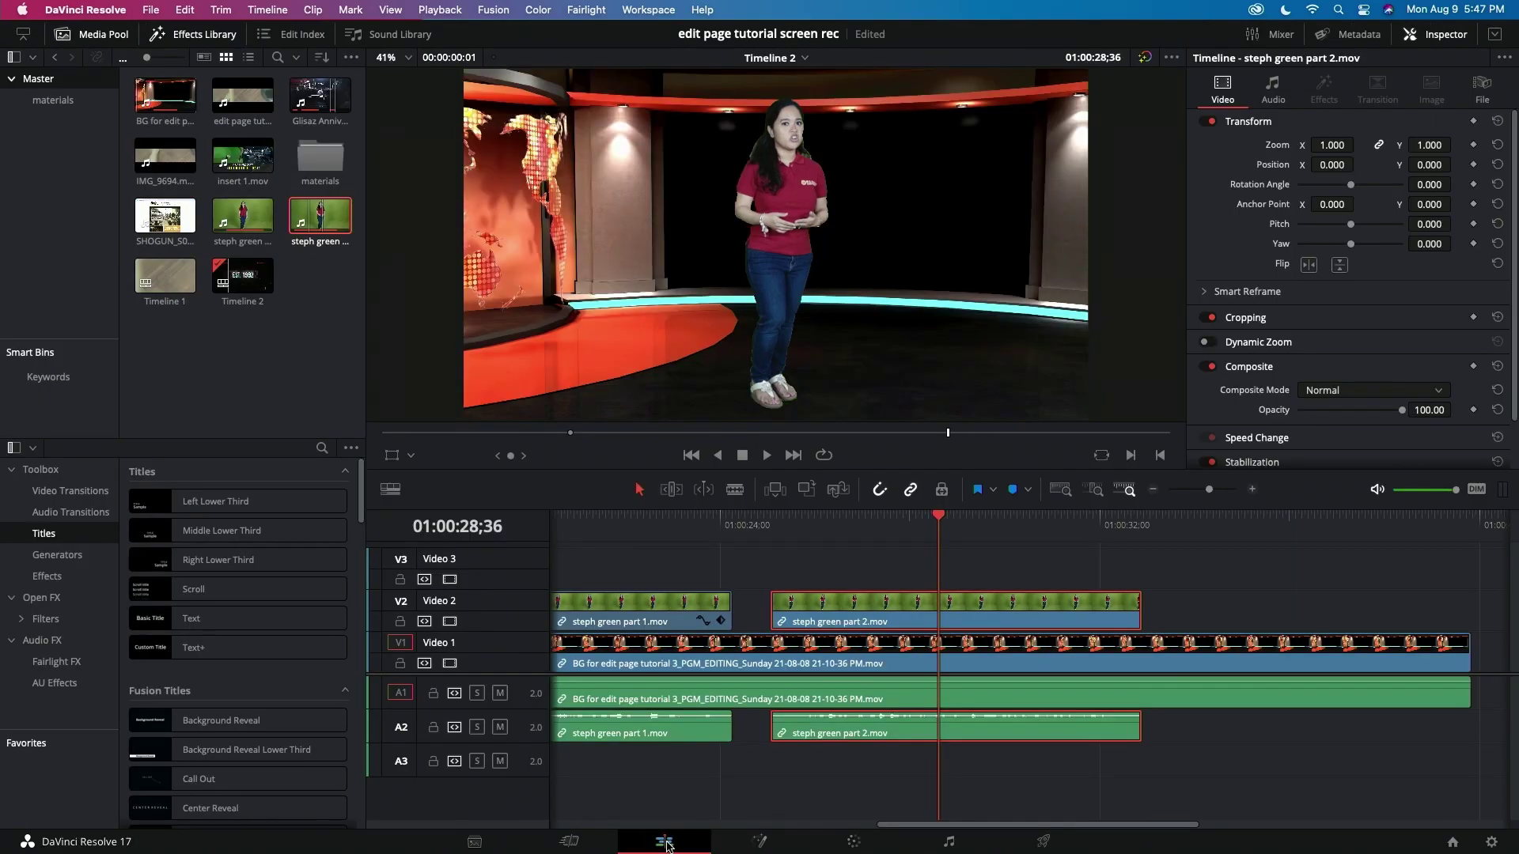
# Step: Shrink the second presenter clip and add a Smooth Cut between the presenter clips
pyautogui.moveTo(1336, 144)
pyautogui.mouseDown()
pyautogui.moveTo(1365, 145)
pyautogui.moveTo(1336, 165)
pyautogui.mouseUp()
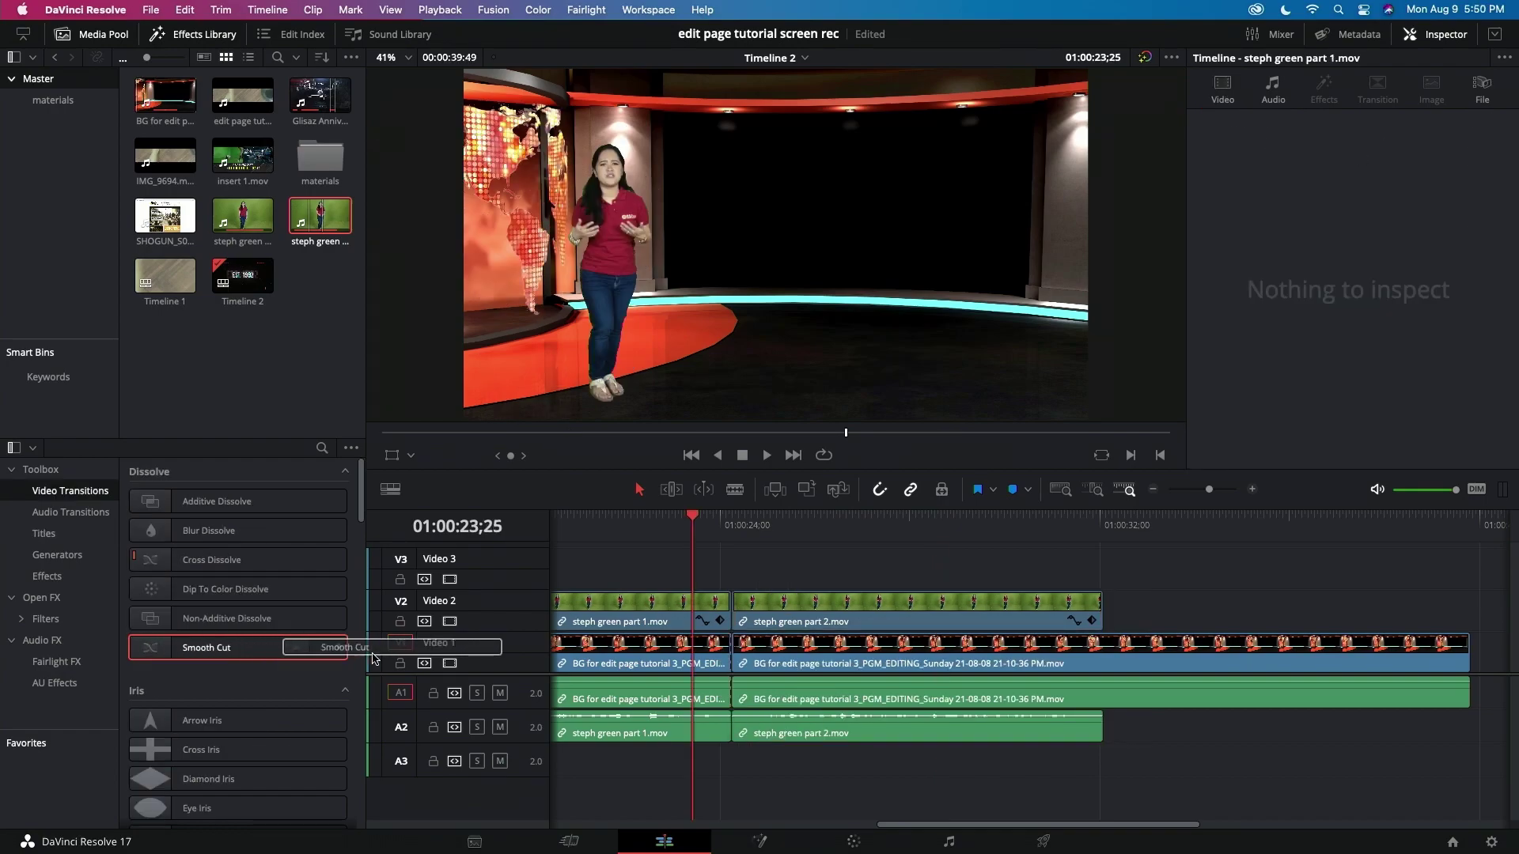
pyautogui.moveTo(322, 637); pyautogui.dragTo(730, 602)
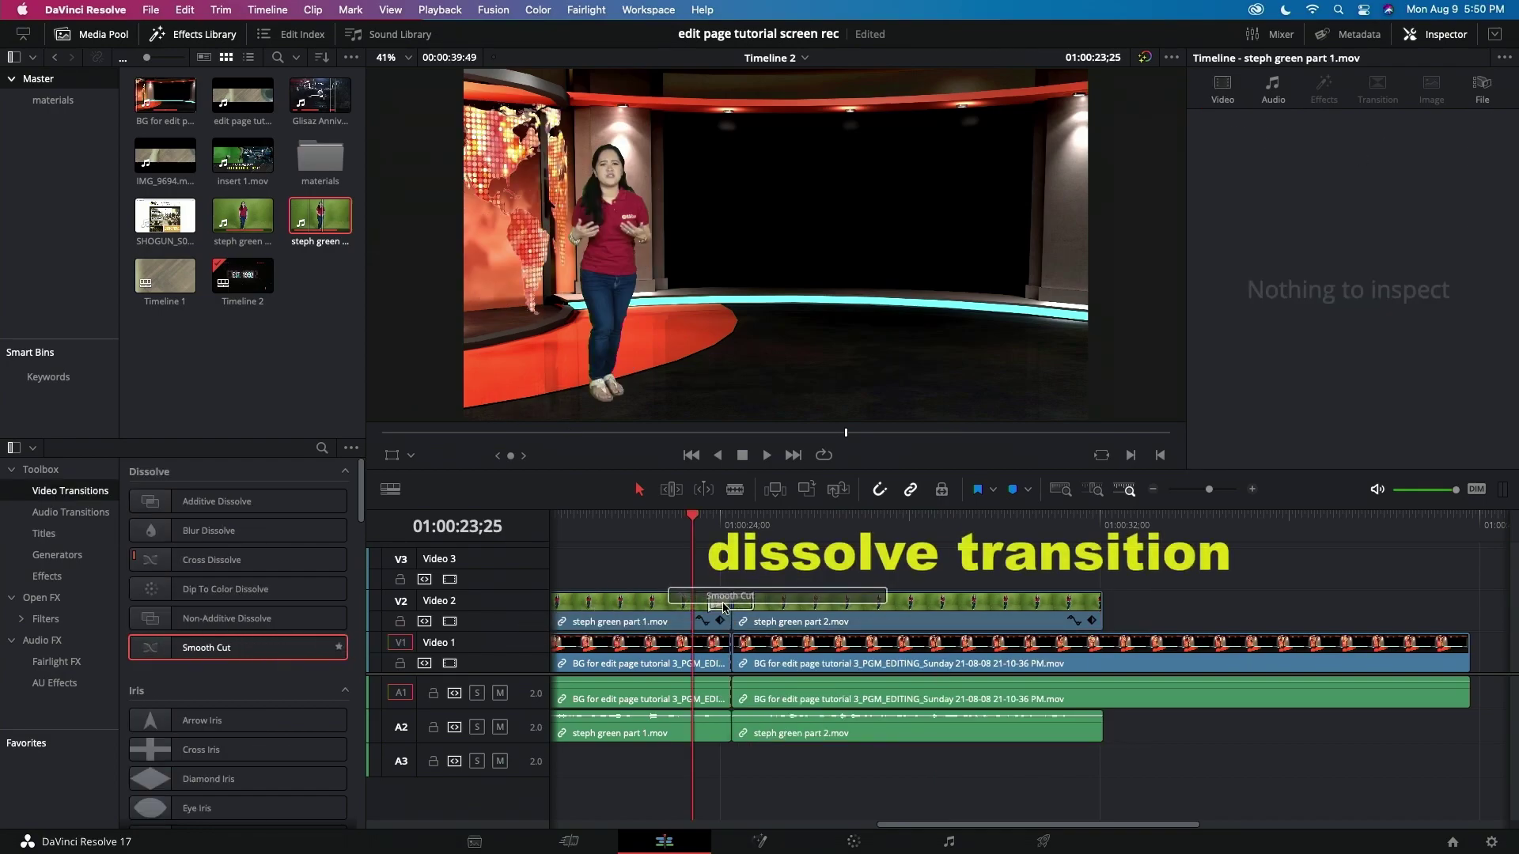
pyautogui.click(677, 554)
# Step: Preview the transition, trim the second clip to the playhead, and append the Glisaz clip
pyautogui.press('space')
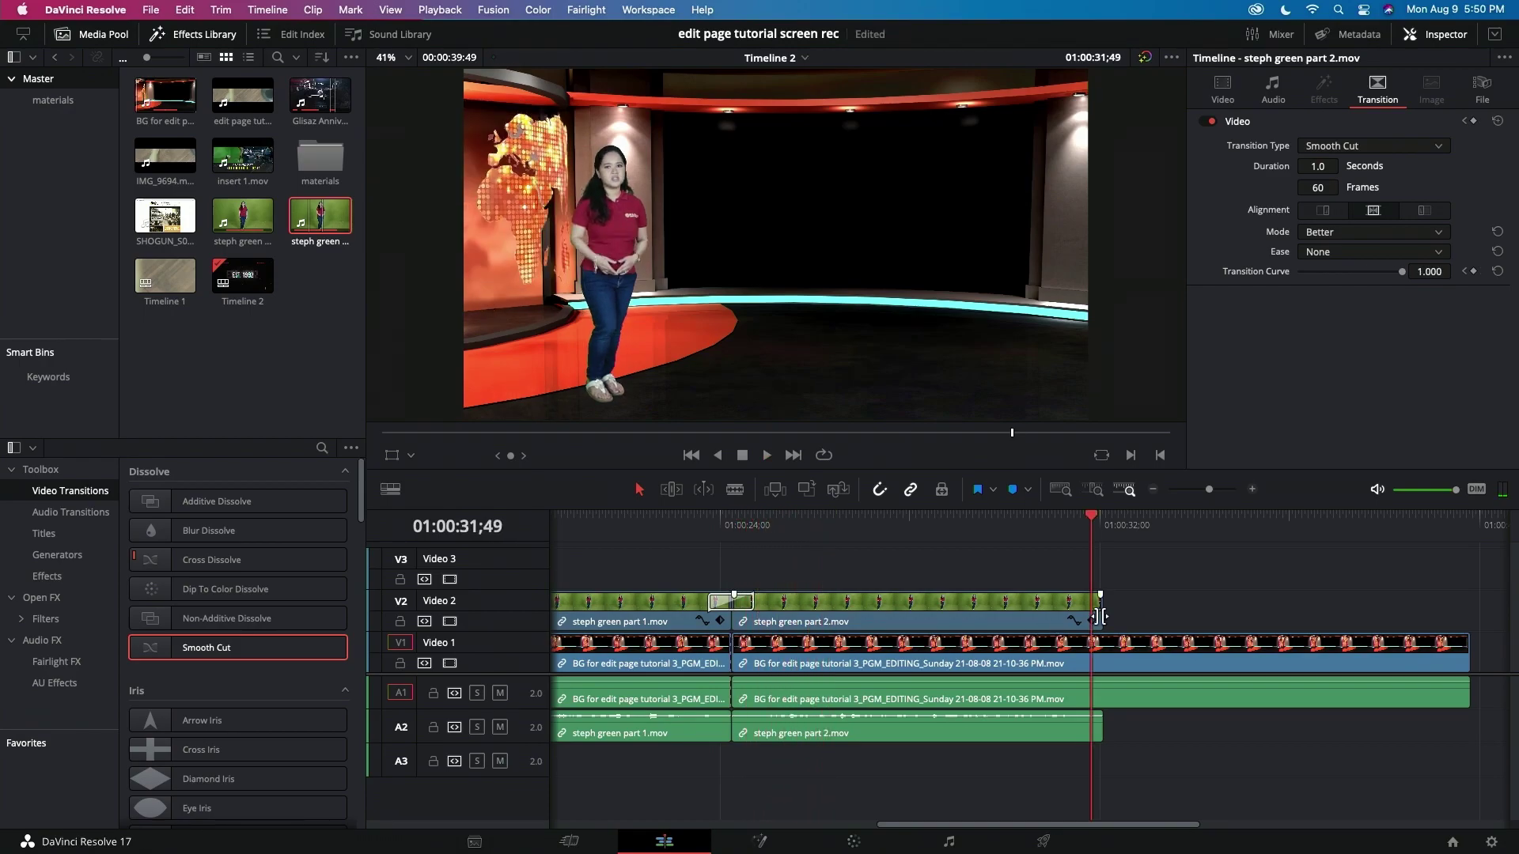
pyautogui.moveTo(1101, 611); pyautogui.dragTo(1091, 612)
pyautogui.moveTo(320, 95); pyautogui.dragTo(1096, 609)
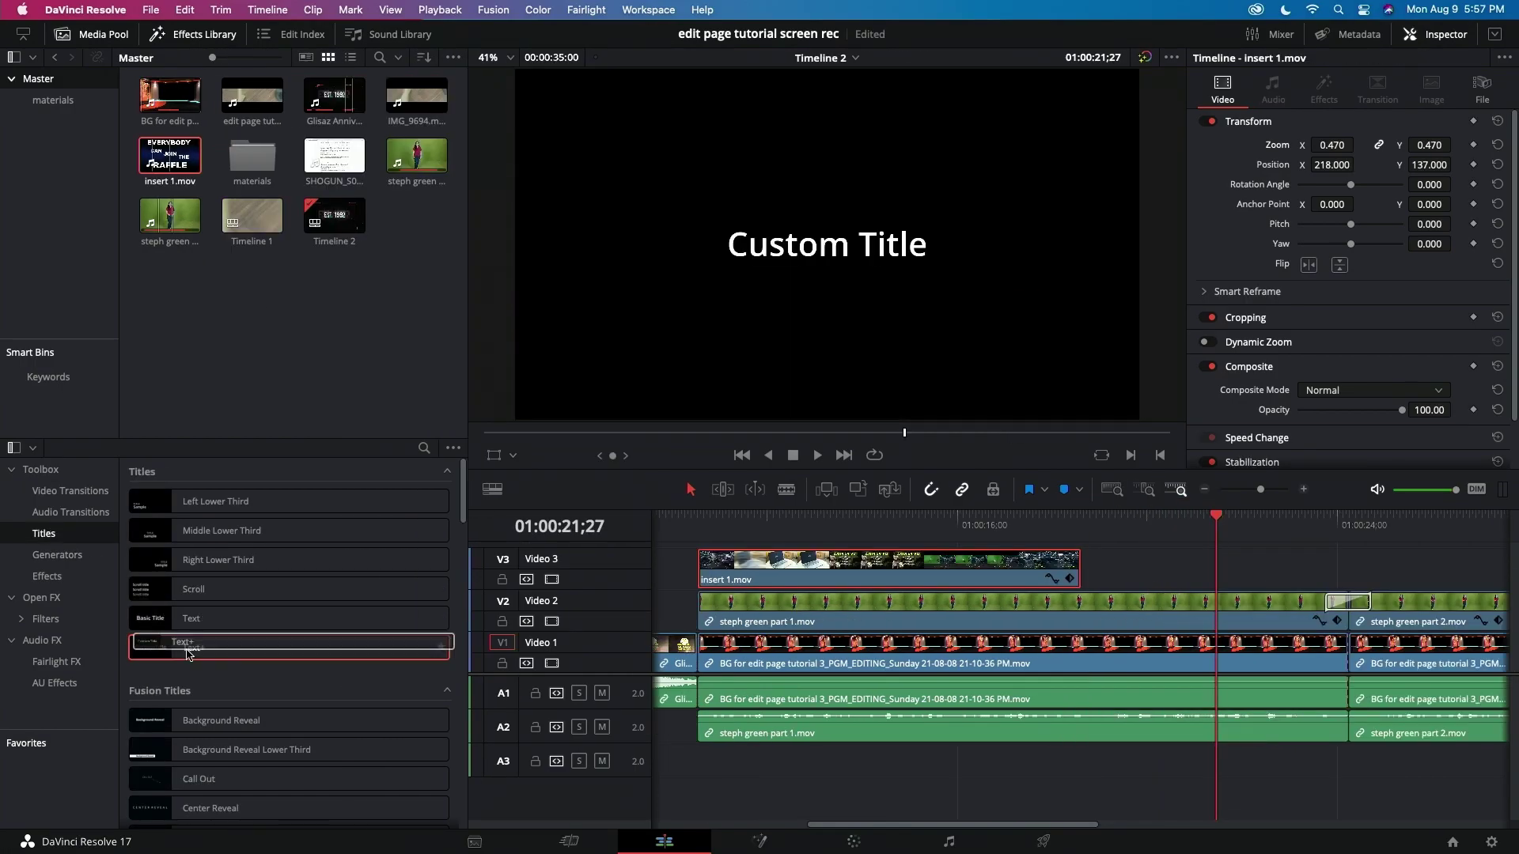
# Step: Add a Text+ title reading EVERYBODY
pyautogui.moveTo(193, 646); pyautogui.dragTo(1155, 563)
pyautogui.click(1180, 561)
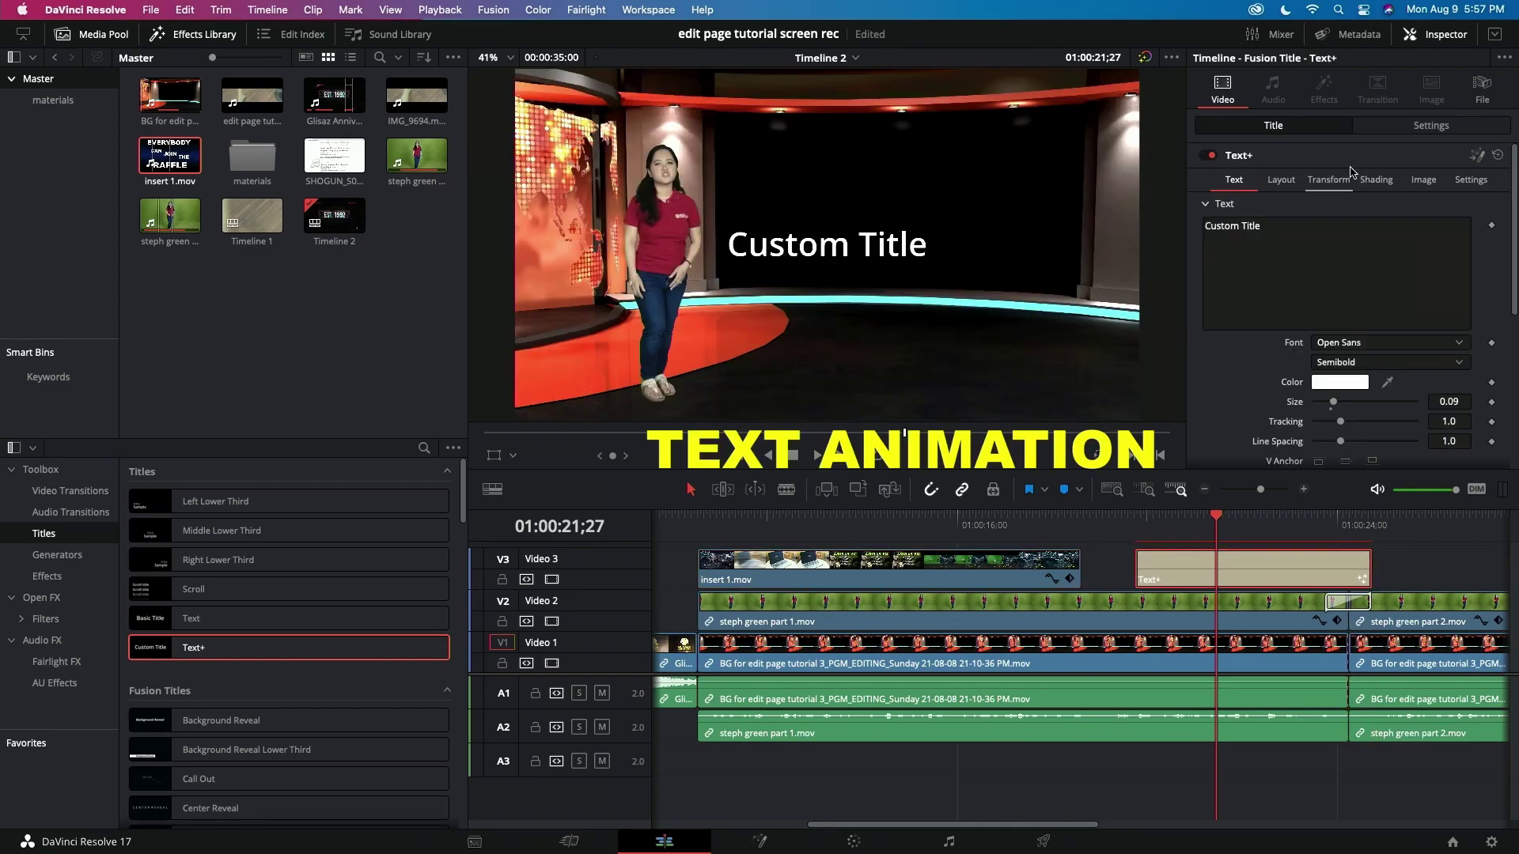
pyautogui.moveTo(1297, 226); pyautogui.dragTo(1150, 226)
pyautogui.press('BackSpace')
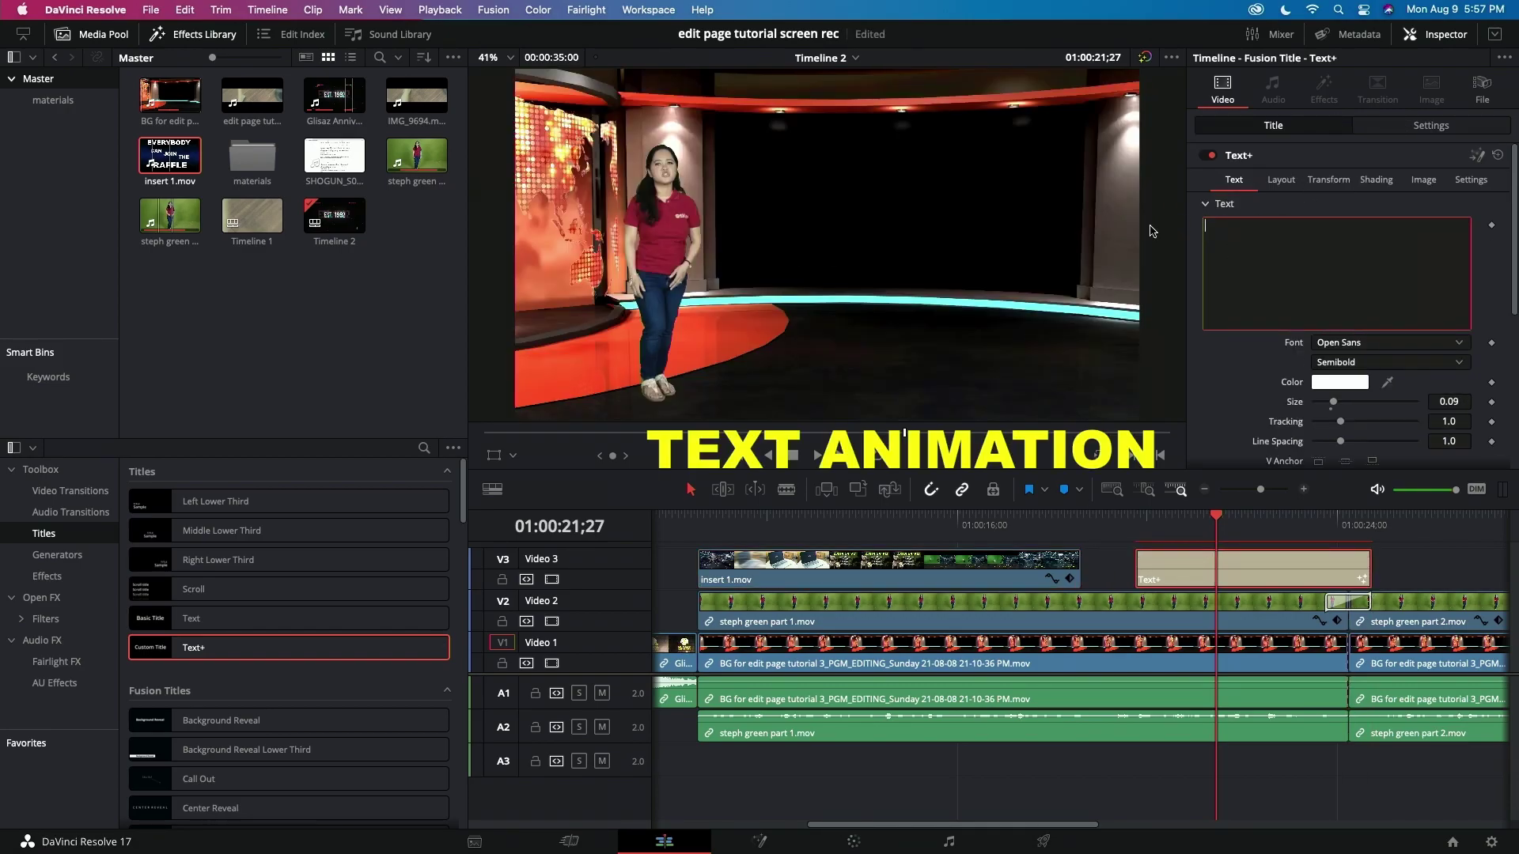
pyautogui.write('EVERYBODY')
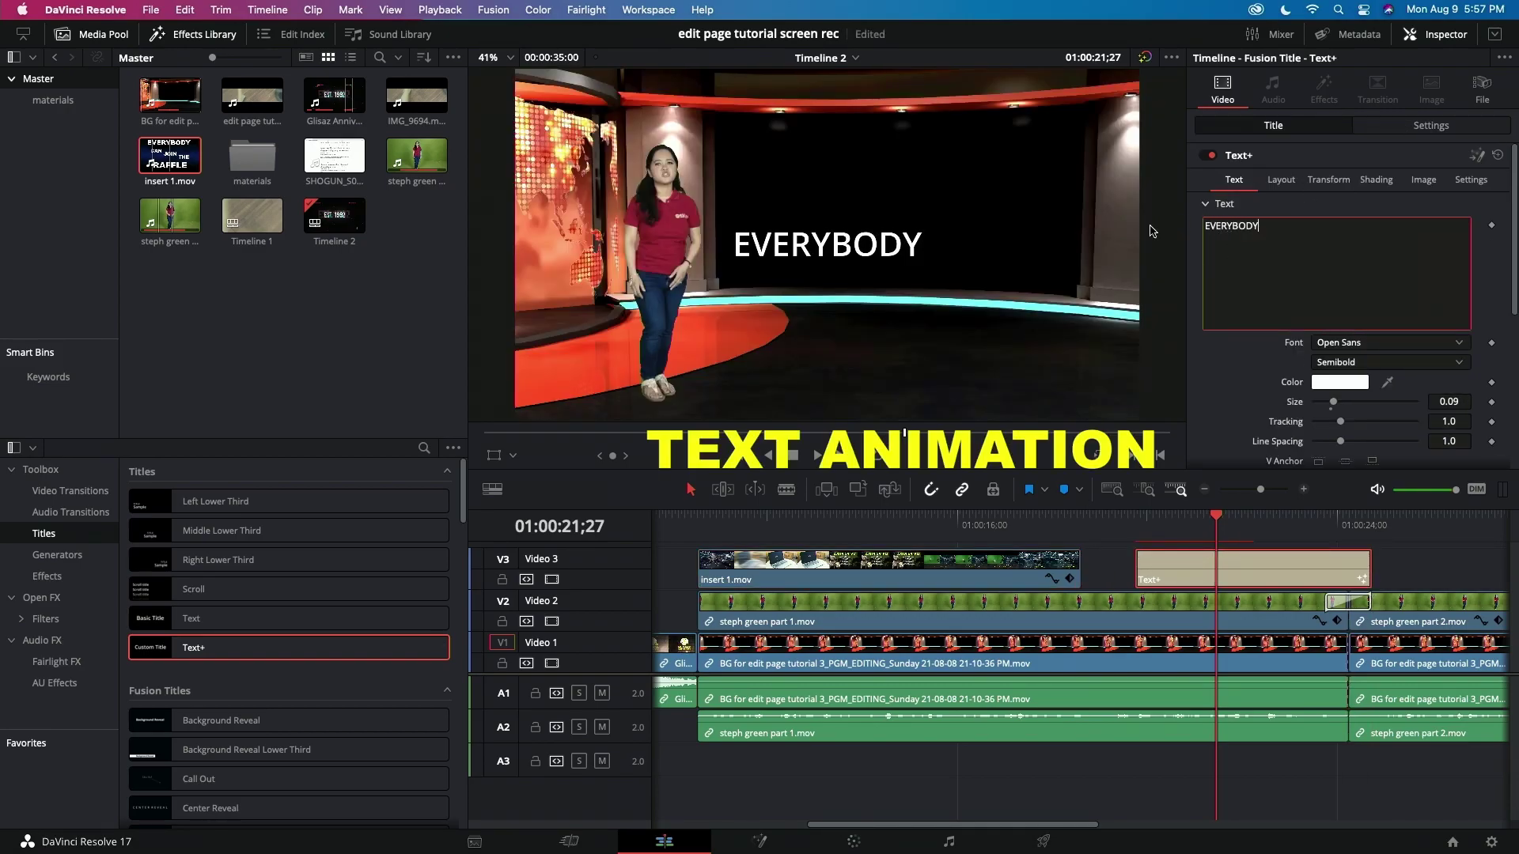
# Step: Shift EVERYBODY right and move CAN down and left beneath it
pyautogui.click(1415, 125)
pyautogui.moveTo(1331, 199); pyautogui.dragTo(1359, 198)
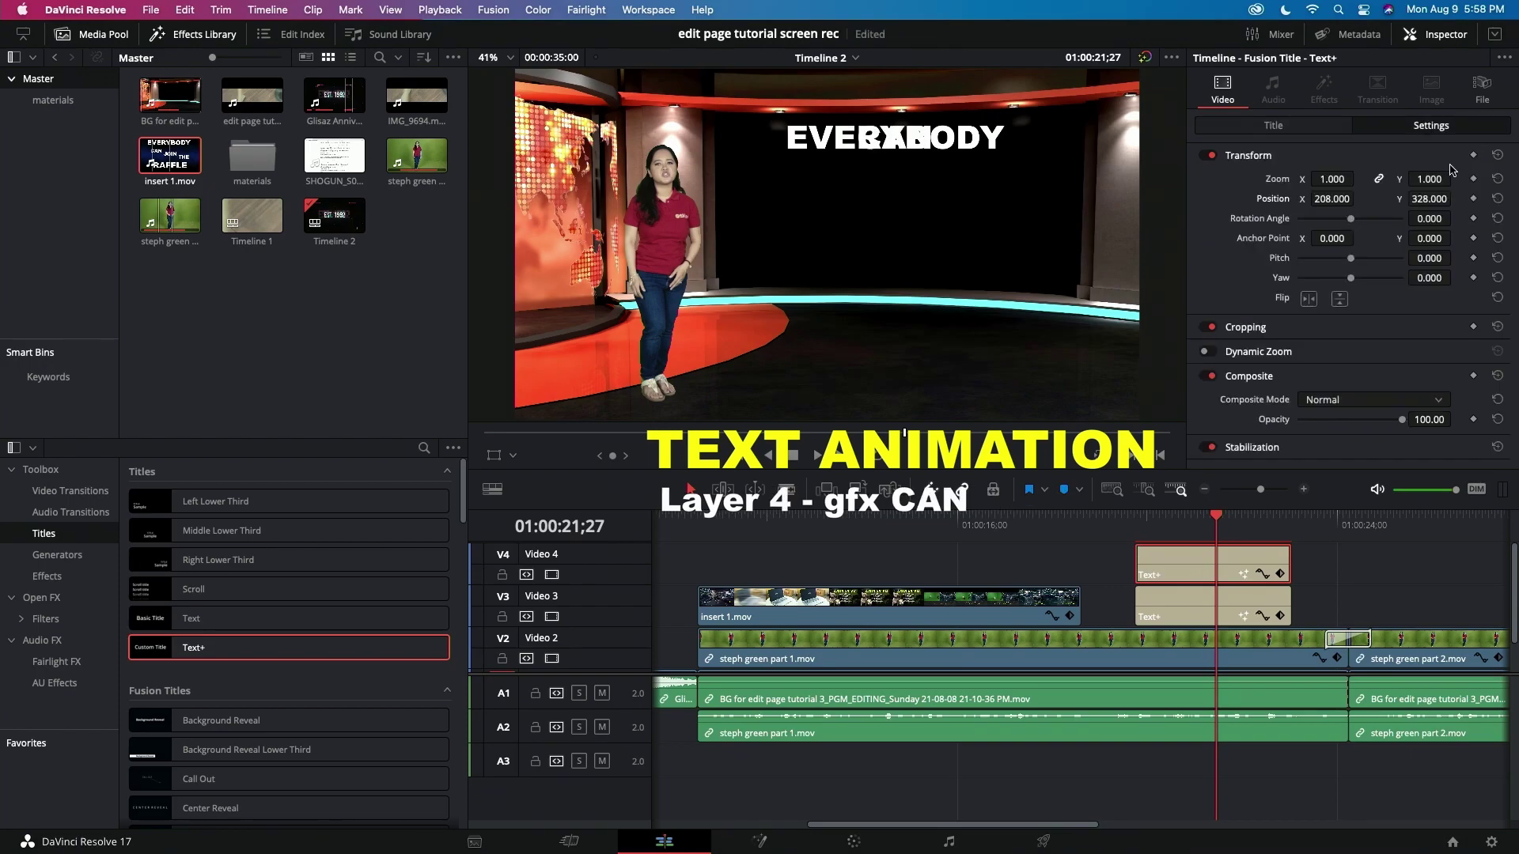
pyautogui.moveTo(1429, 199); pyautogui.dragTo(1431, 204)
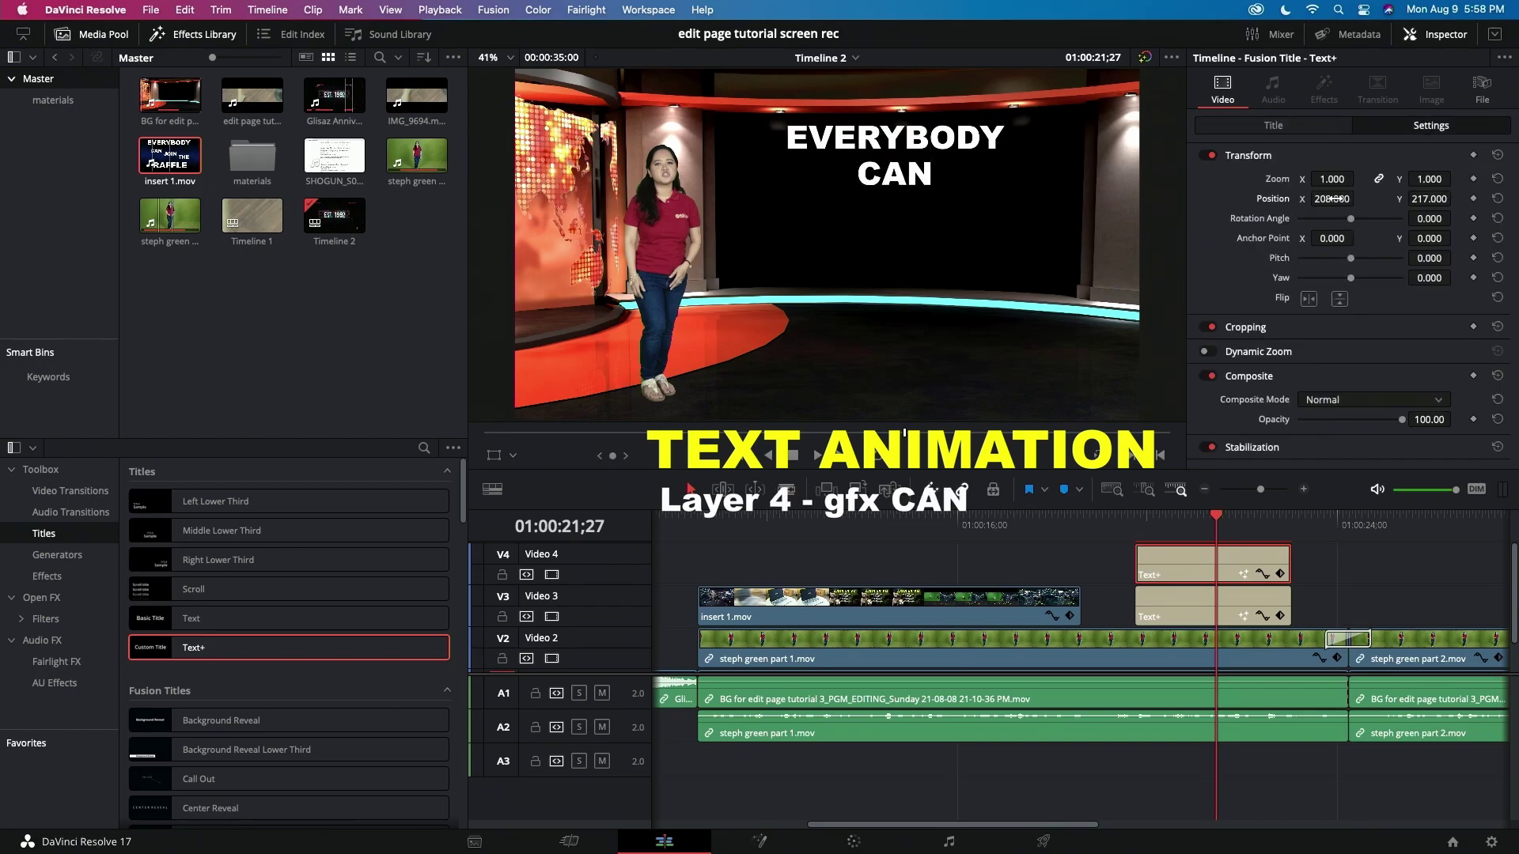
pyautogui.moveTo(1331, 199); pyautogui.dragTo(1309, 199)
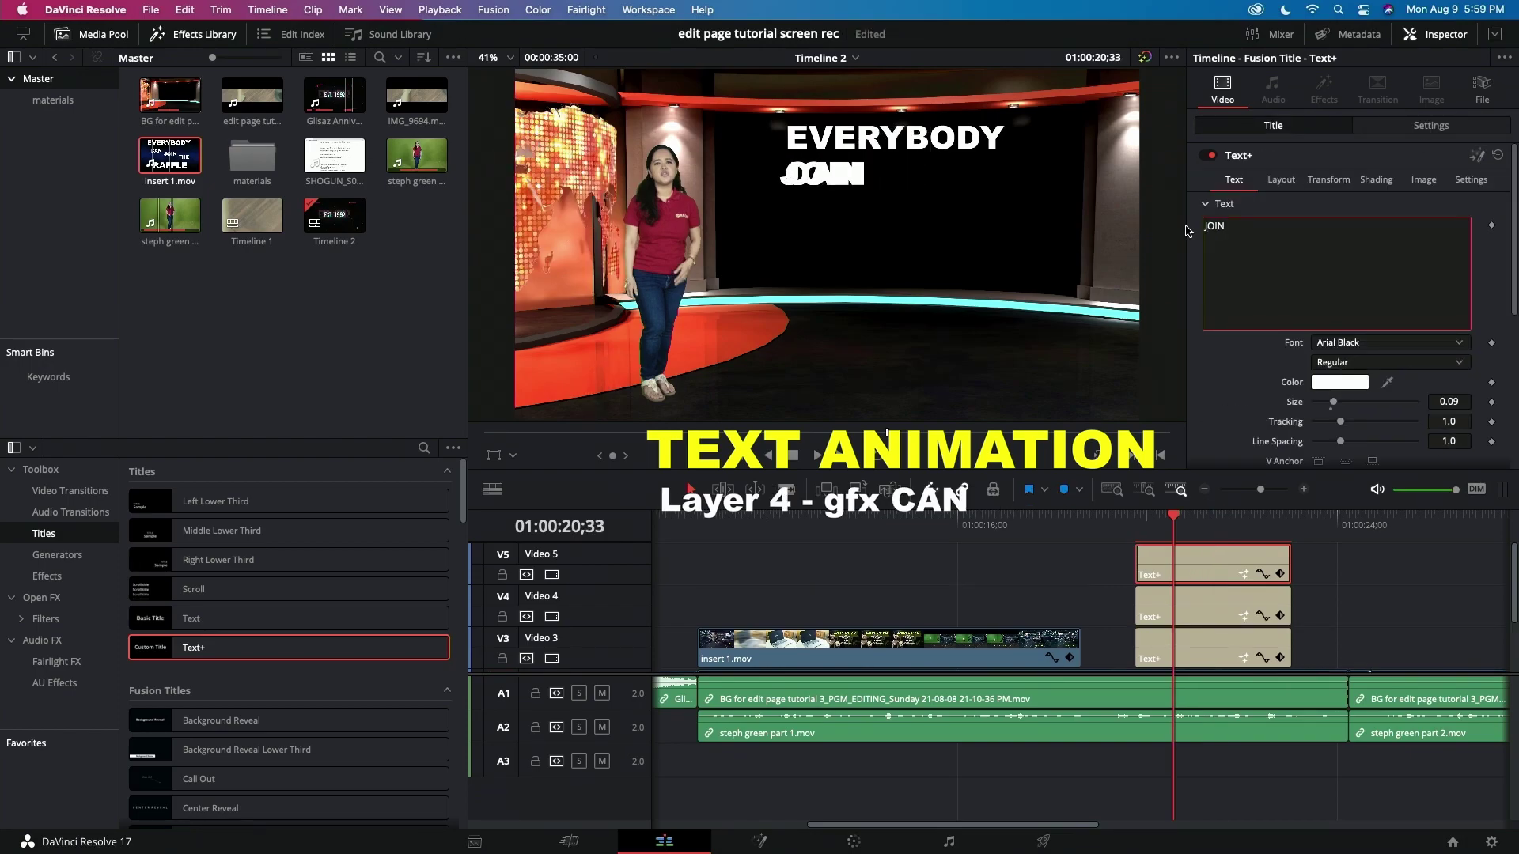
# Step: Move JOIN down onto its own line and set the THE title's position to 522/65
pyautogui.click(1431, 126)
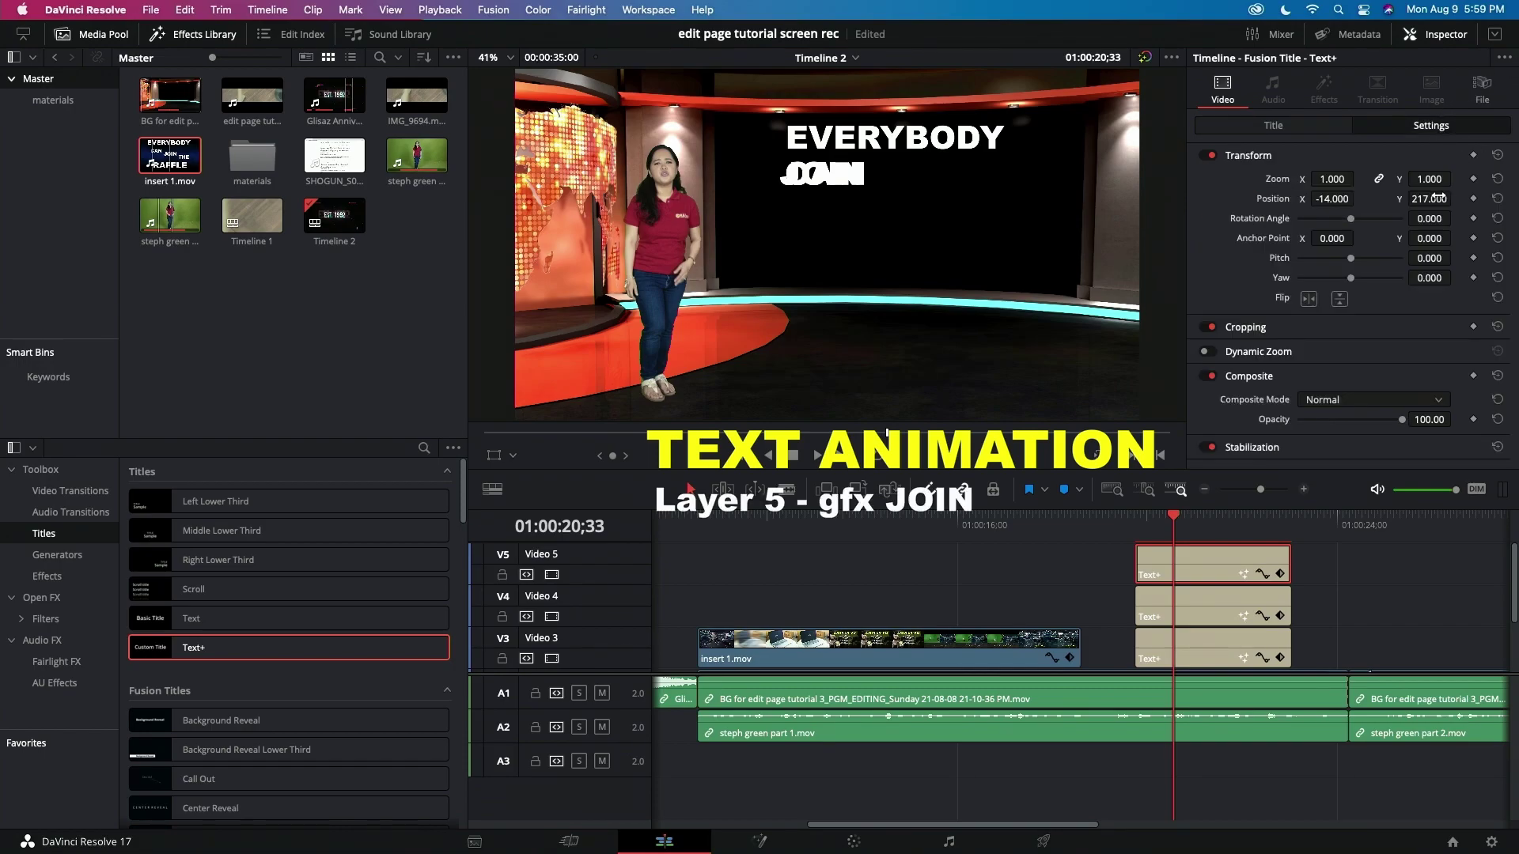
pyautogui.moveTo(1430, 198); pyautogui.dragTo(1430, 199)
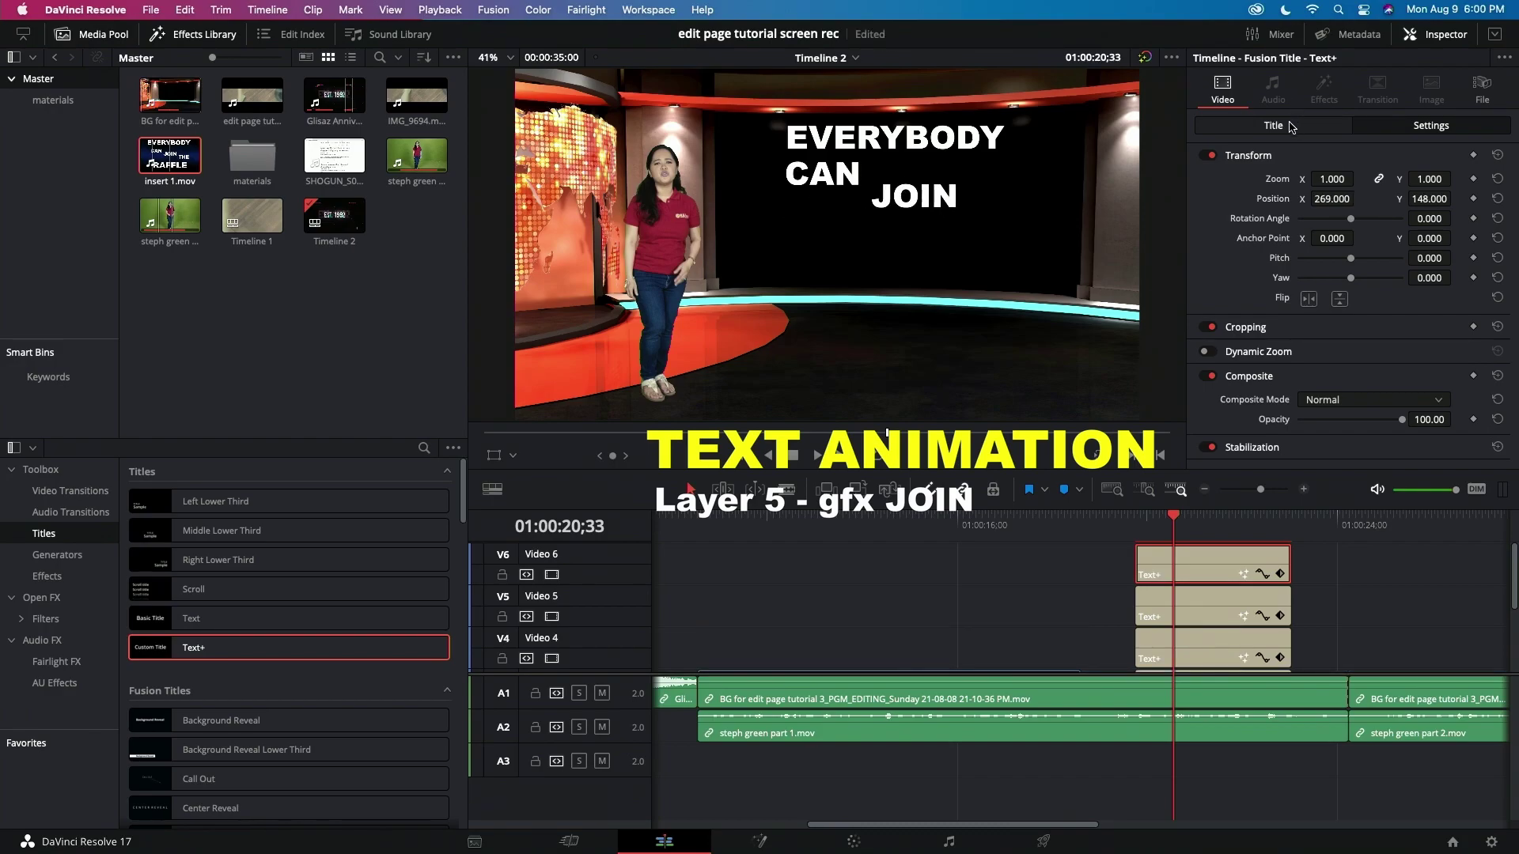
pyautogui.click(1290, 127)
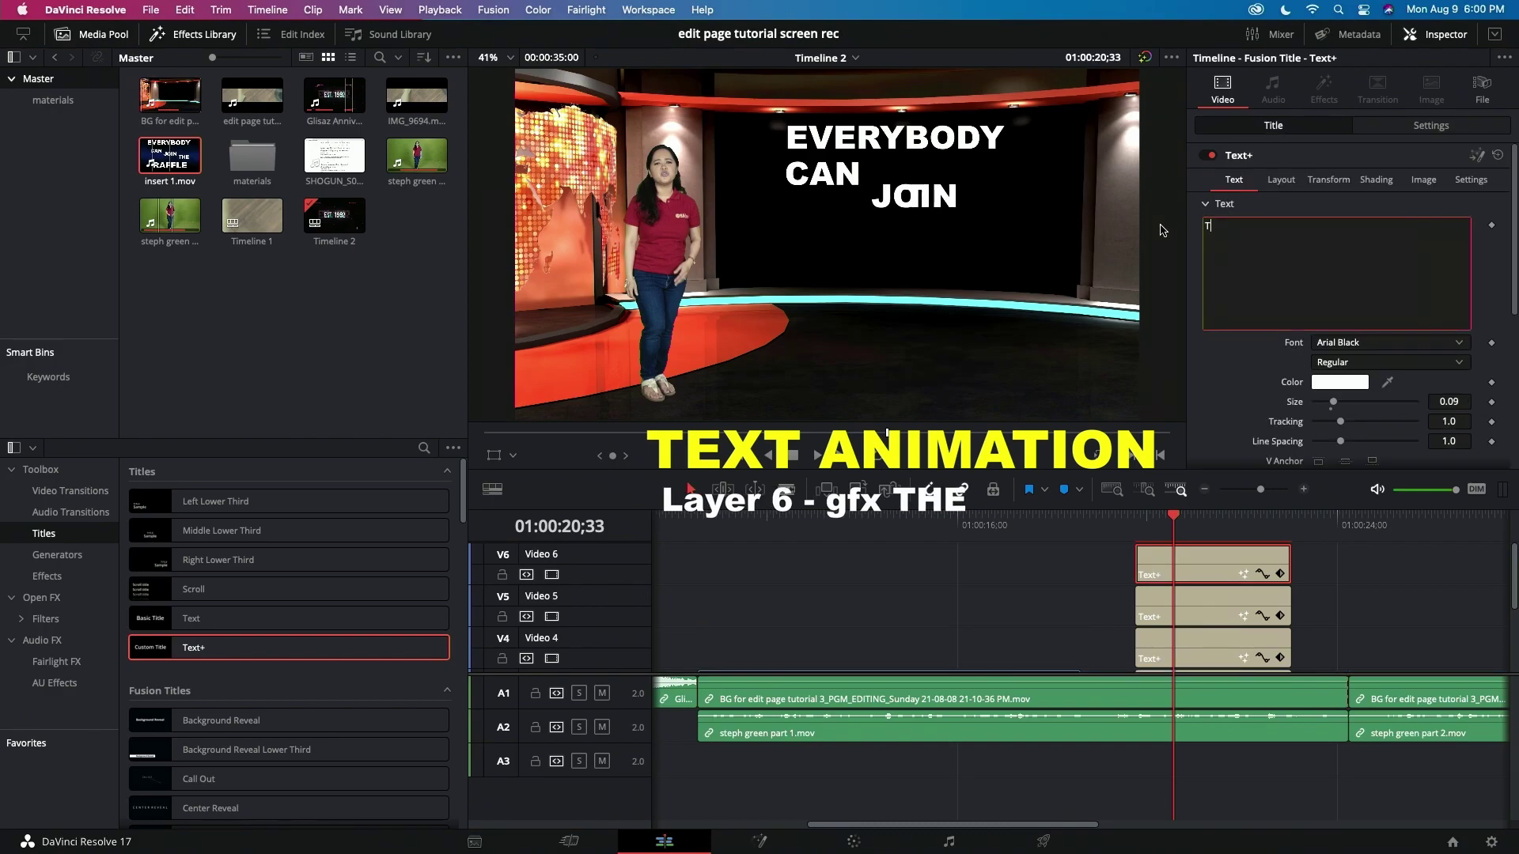
pyautogui.click(1431, 125)
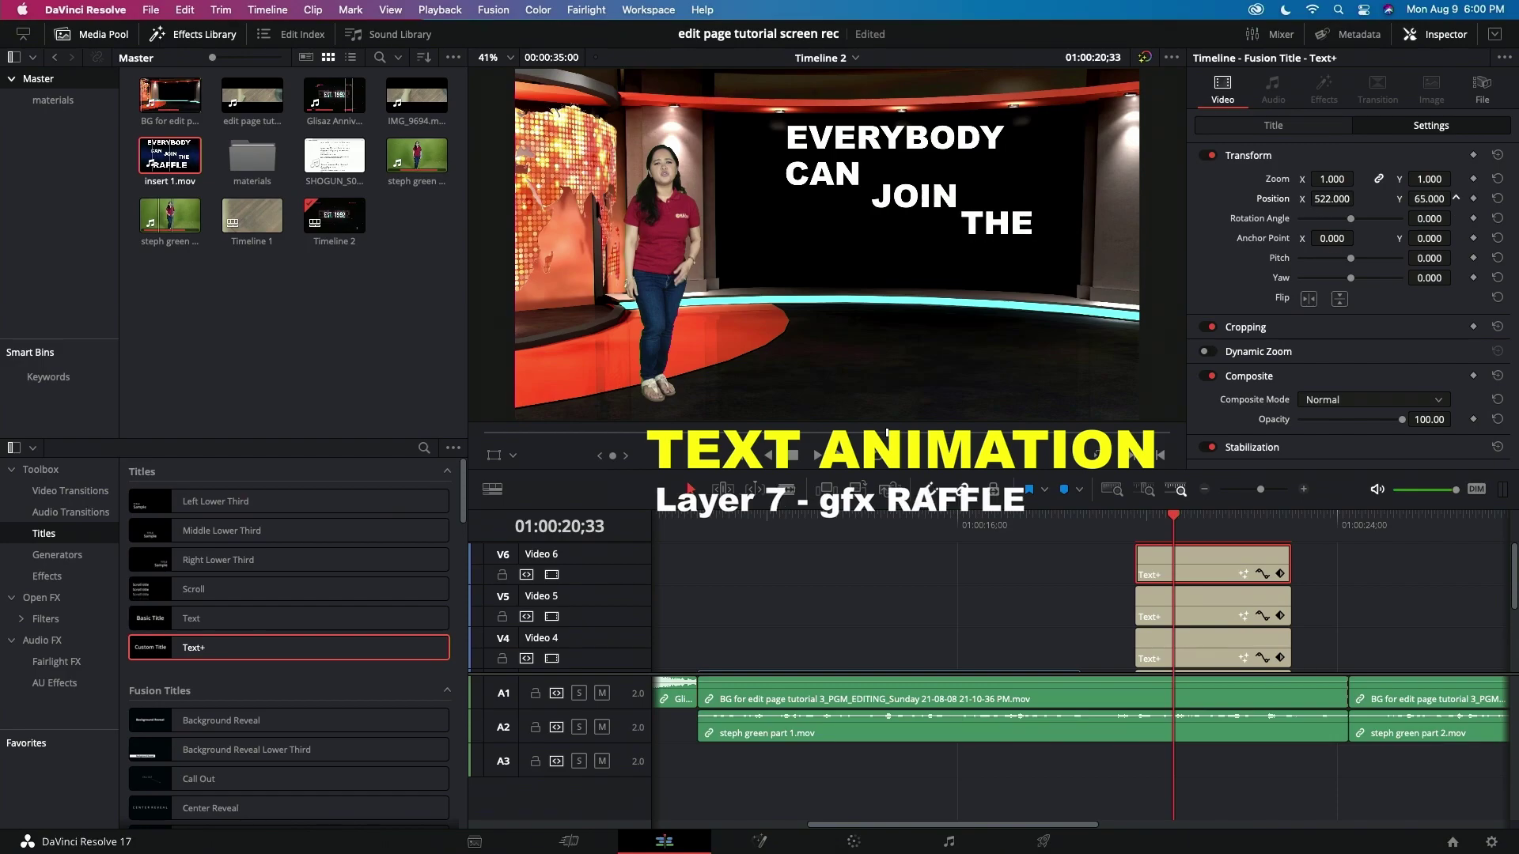
# Step: Replace the Video 7 title text with RAFFLE and make it yellow
pyautogui.click(1272, 126)
pyautogui.click(1257, 226)
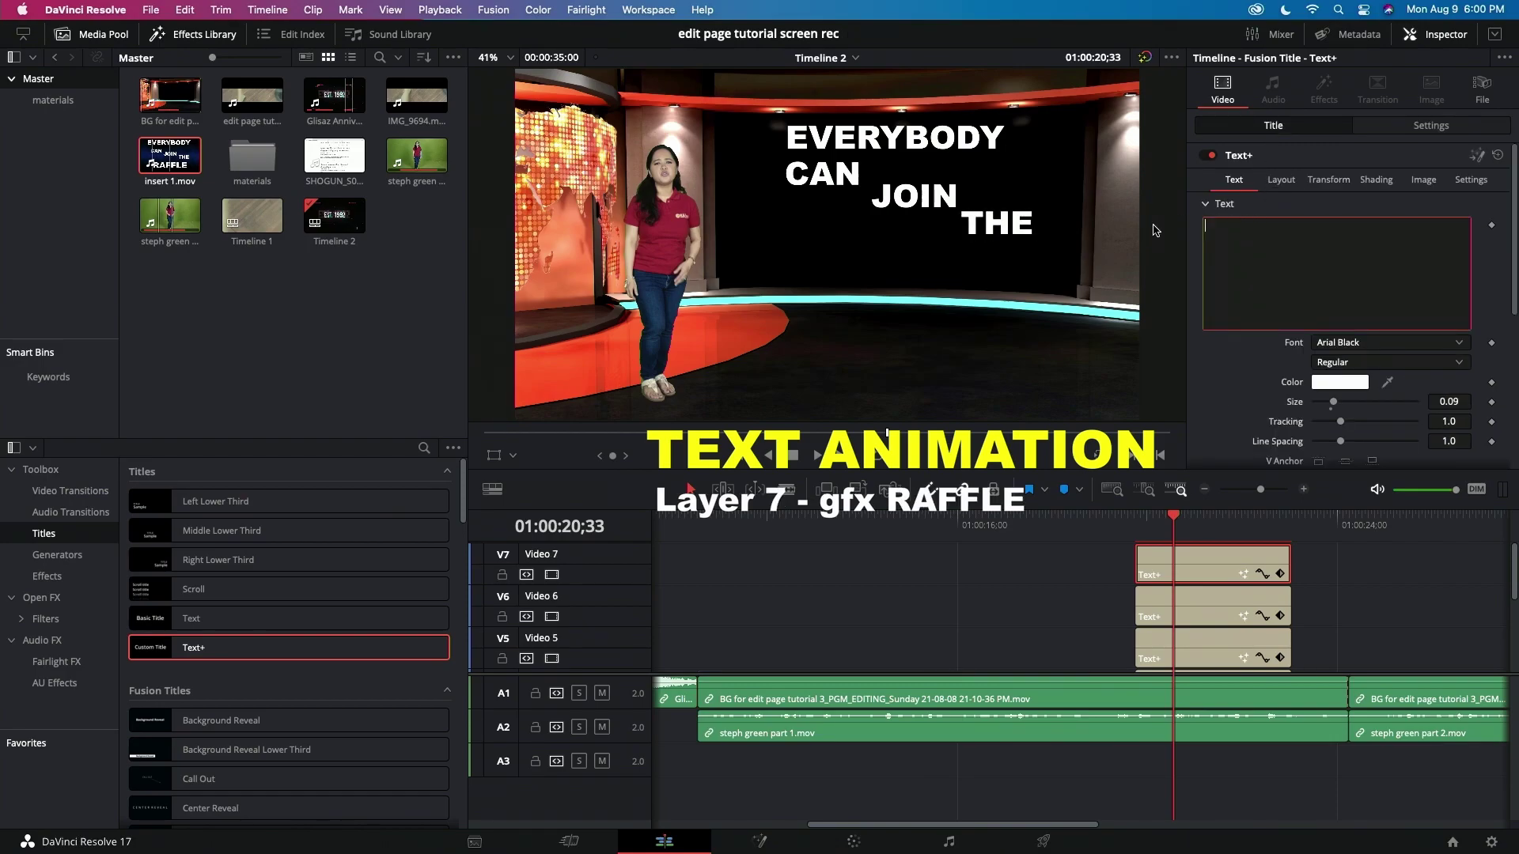
pyautogui.write('RAFFLE')
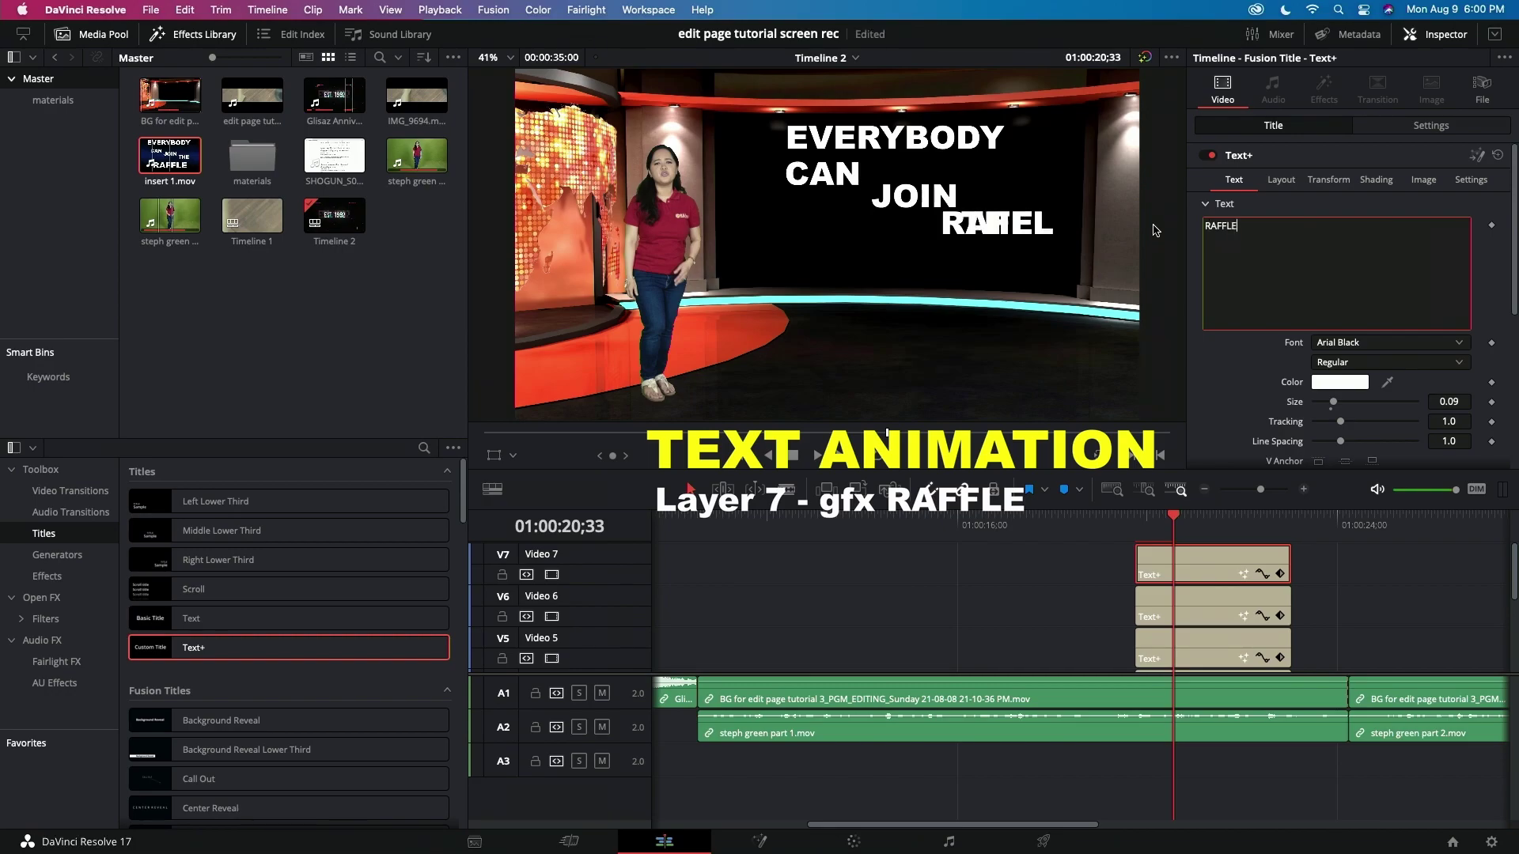
pyautogui.click(1350, 386)
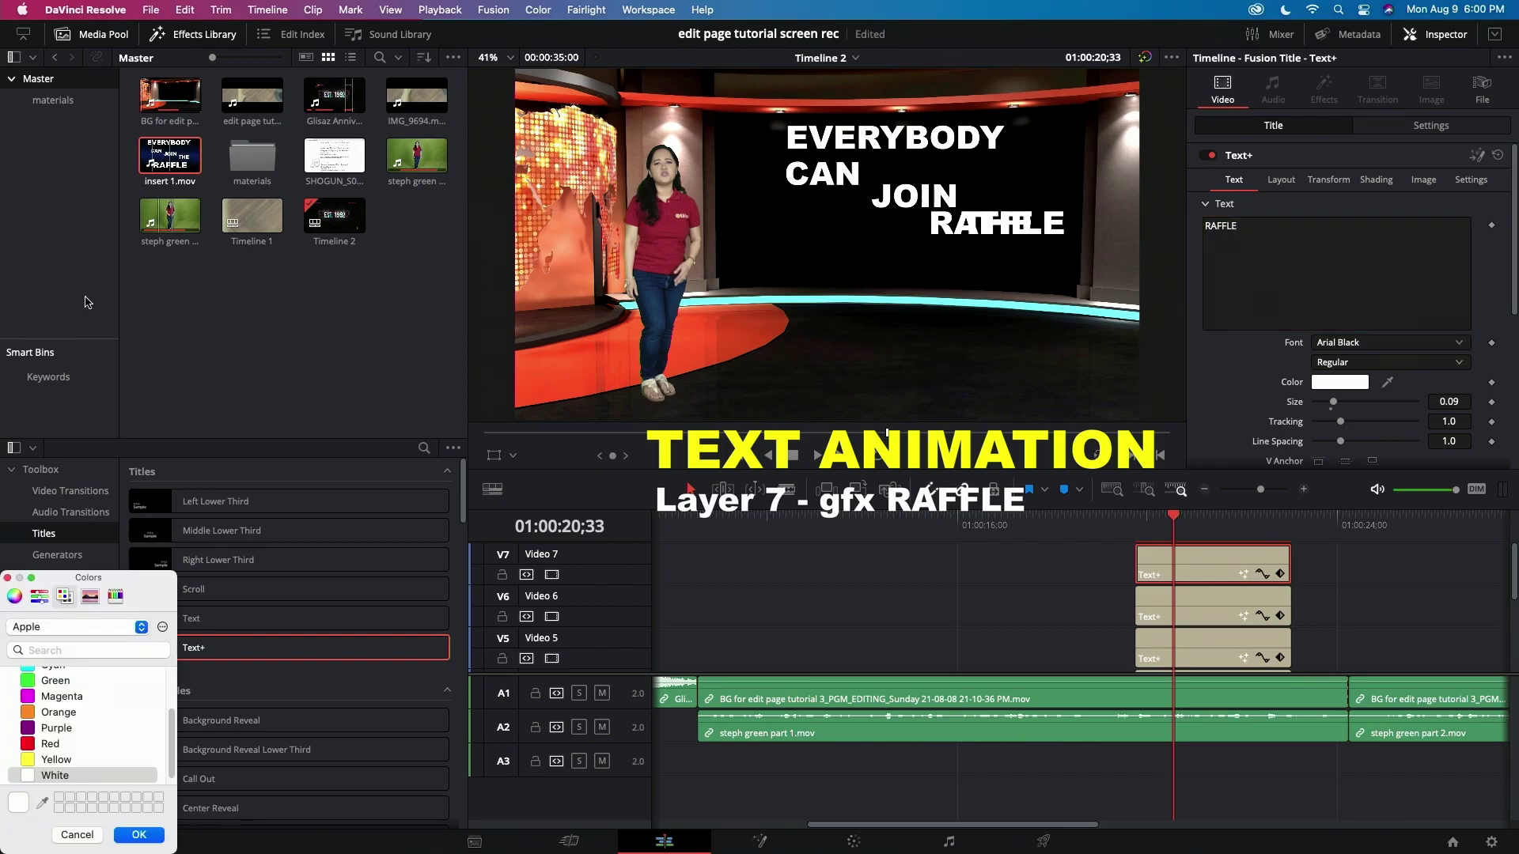
pyautogui.click(34, 761)
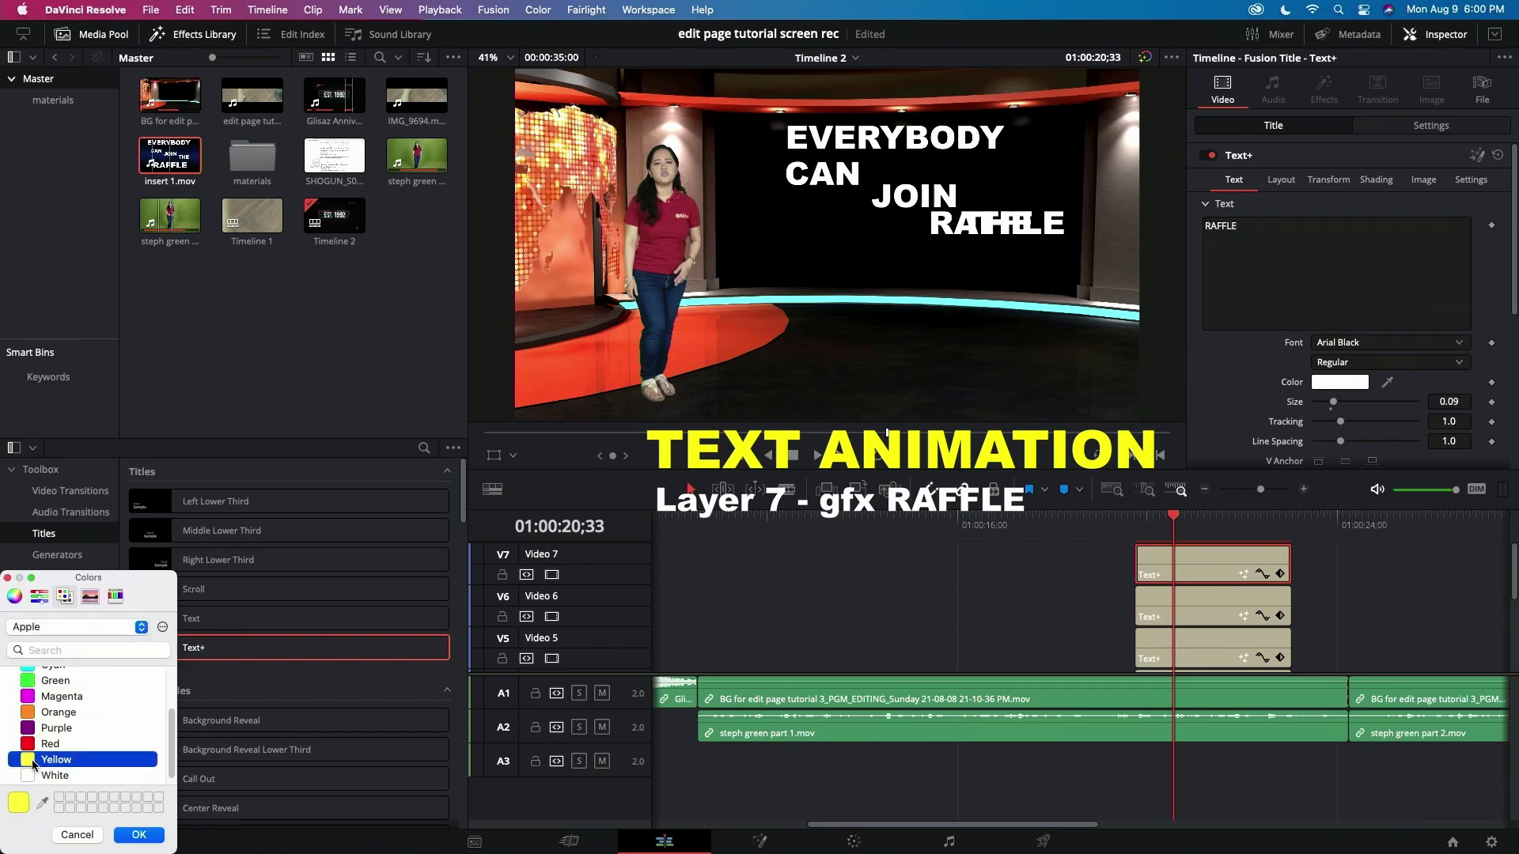
pyautogui.click(139, 836)
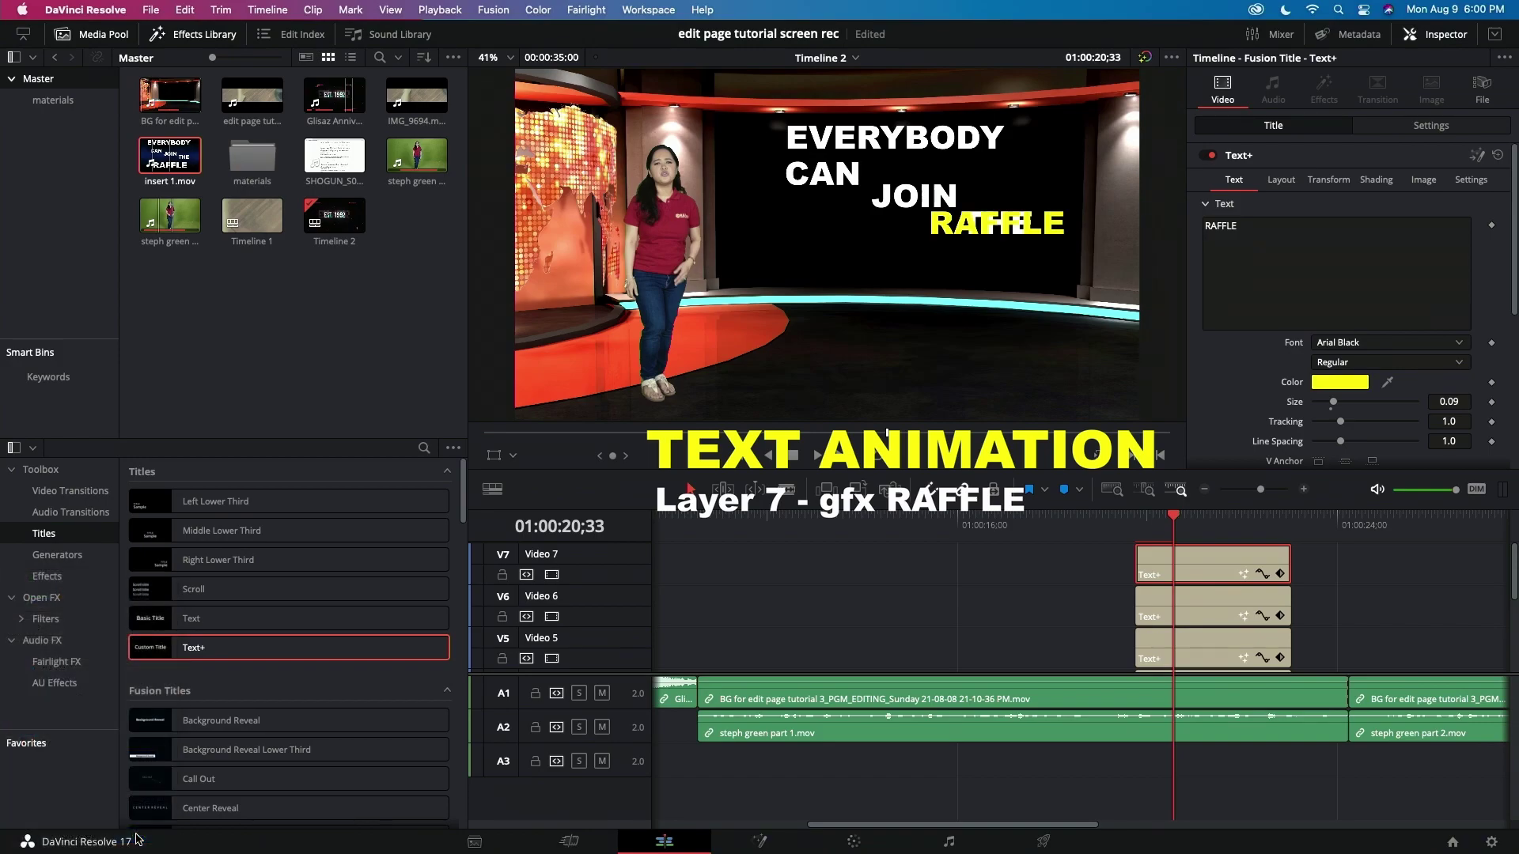
# Step: Position RAFFLE just below THE and enlarge it to zoom 1.480
pyautogui.click(1417, 126)
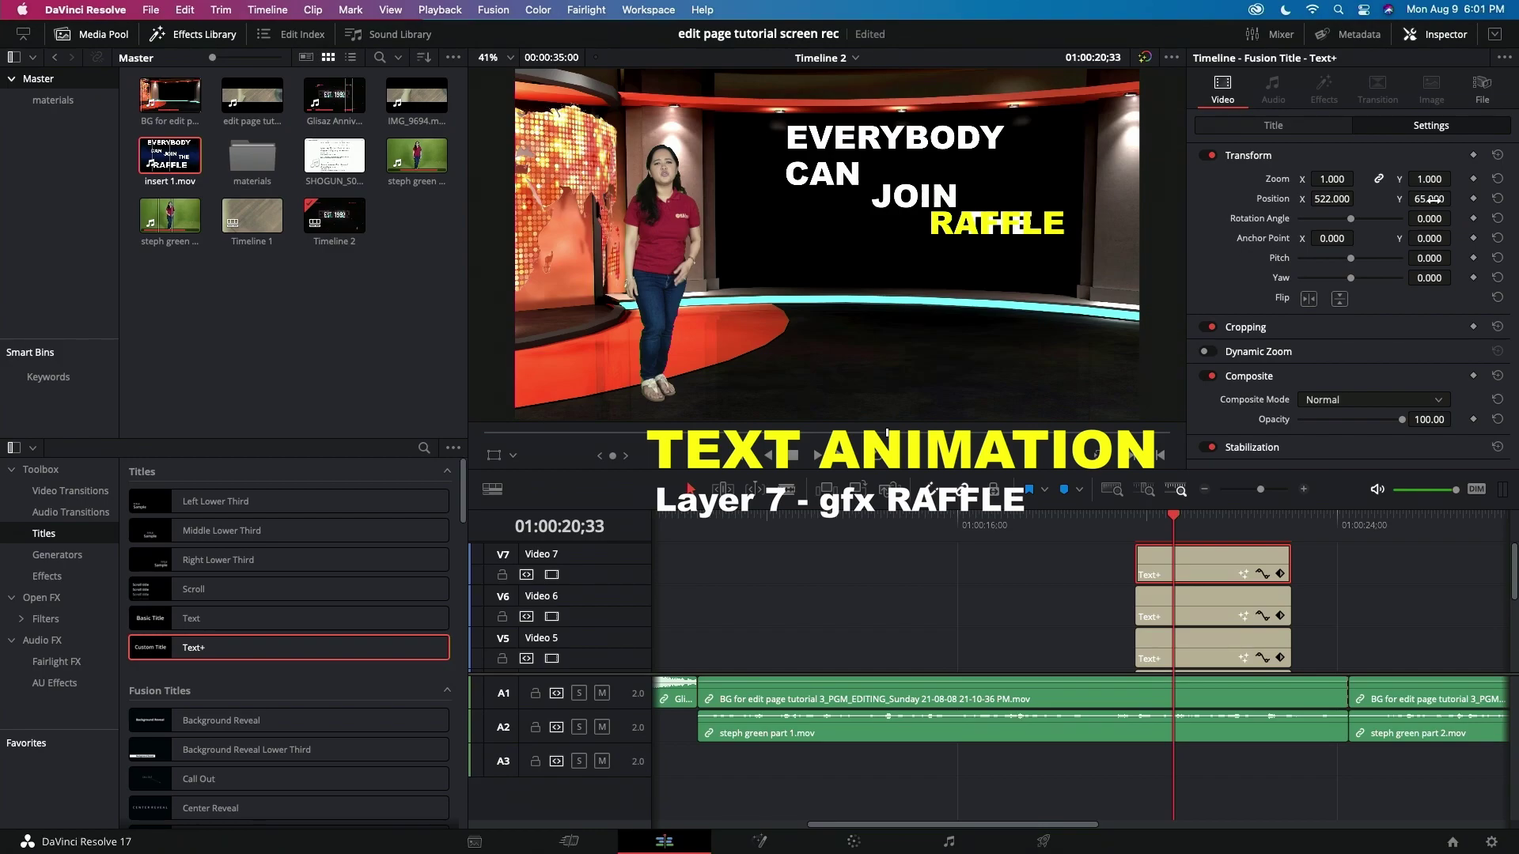
pyautogui.moveTo(1431, 199); pyautogui.dragTo(1435, 204)
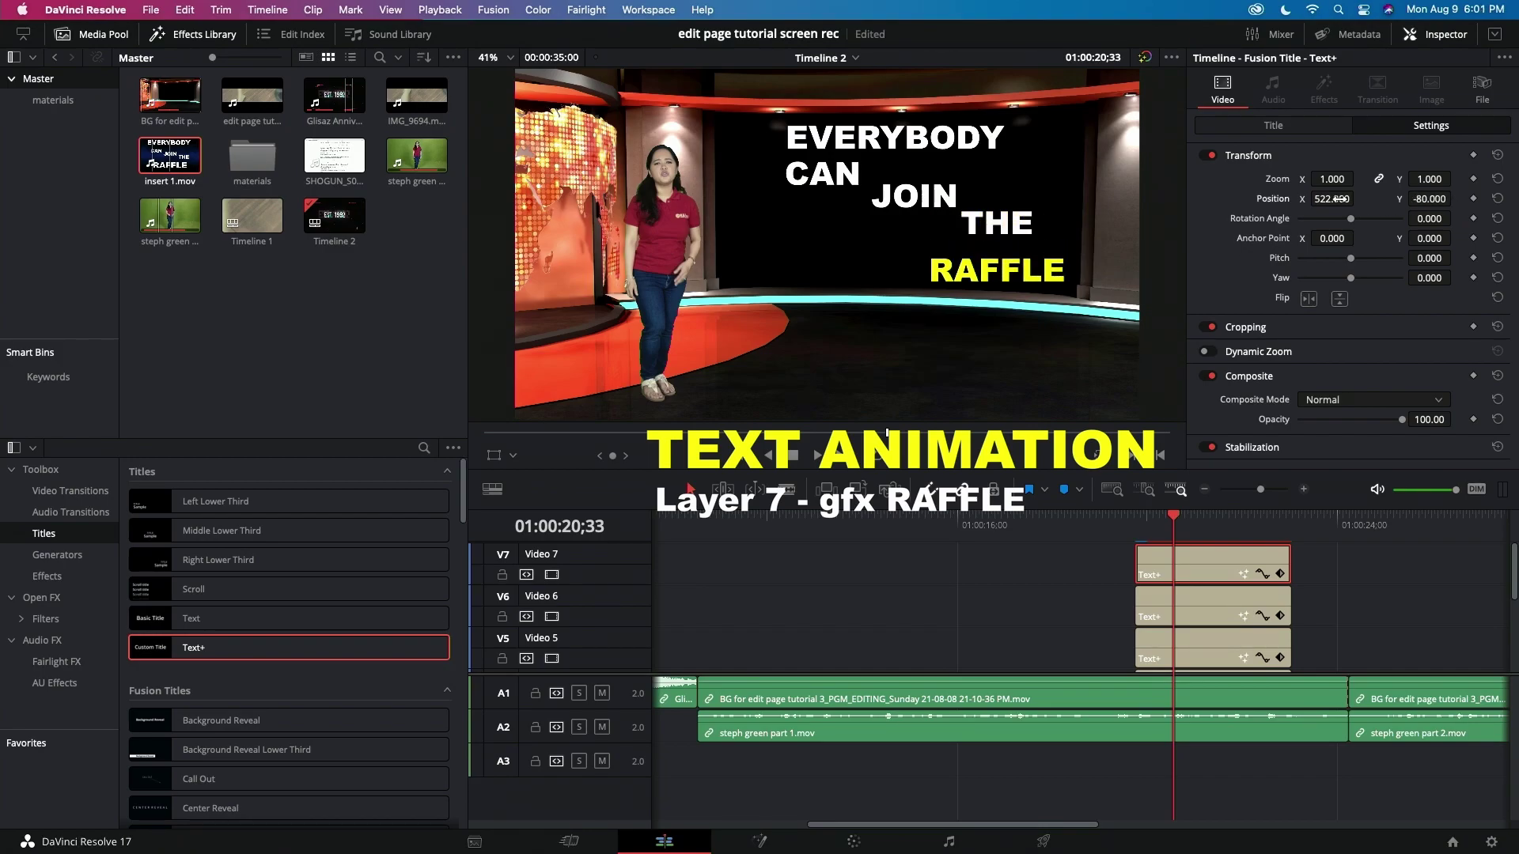
pyautogui.moveTo(1332, 199); pyautogui.dragTo(1332, 204)
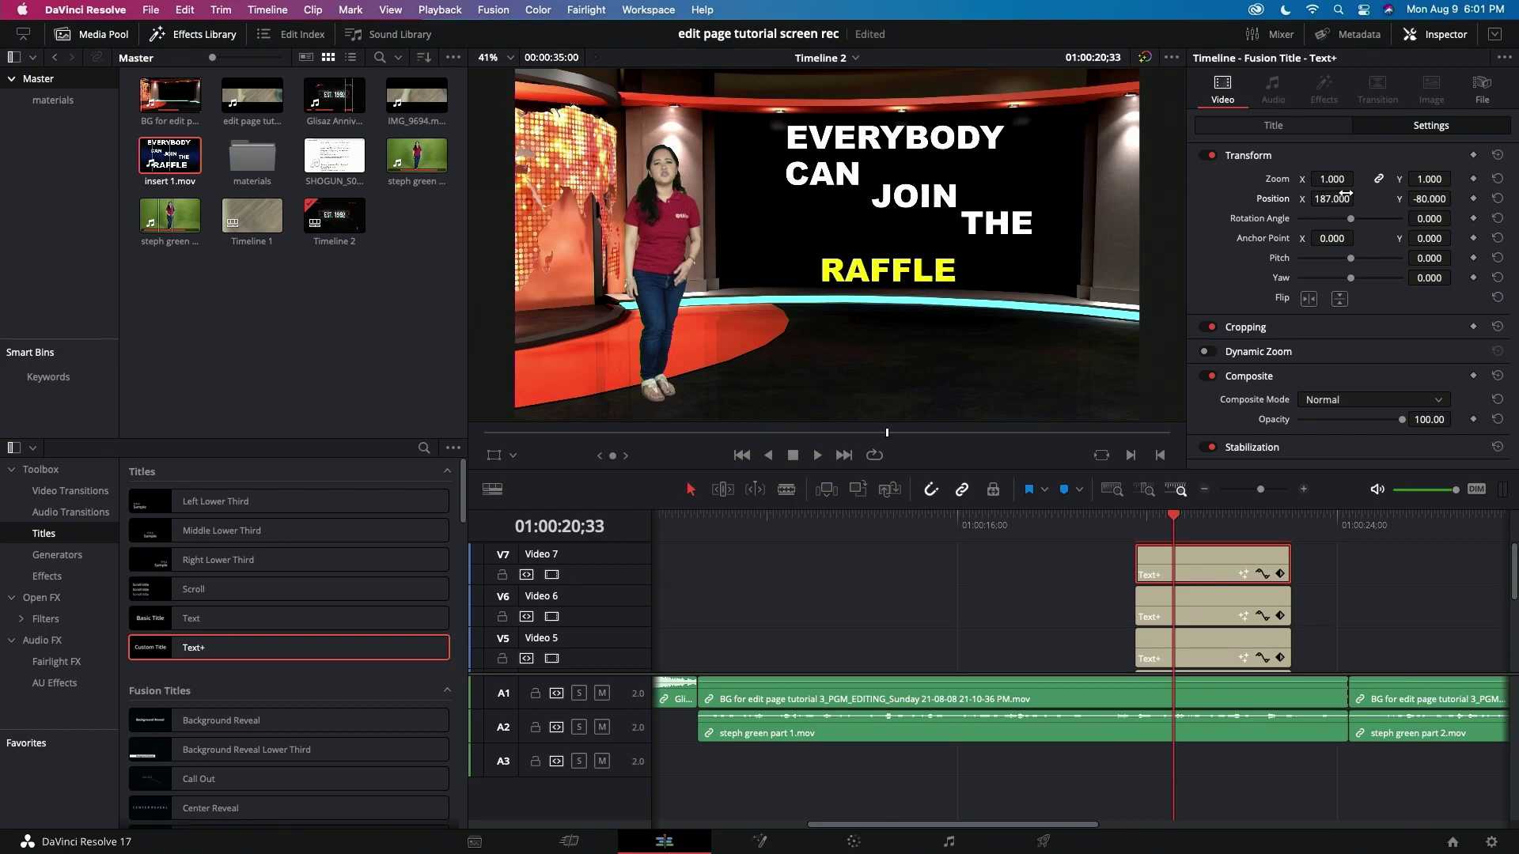
pyautogui.moveTo(1430, 200); pyautogui.dragTo(1436, 200)
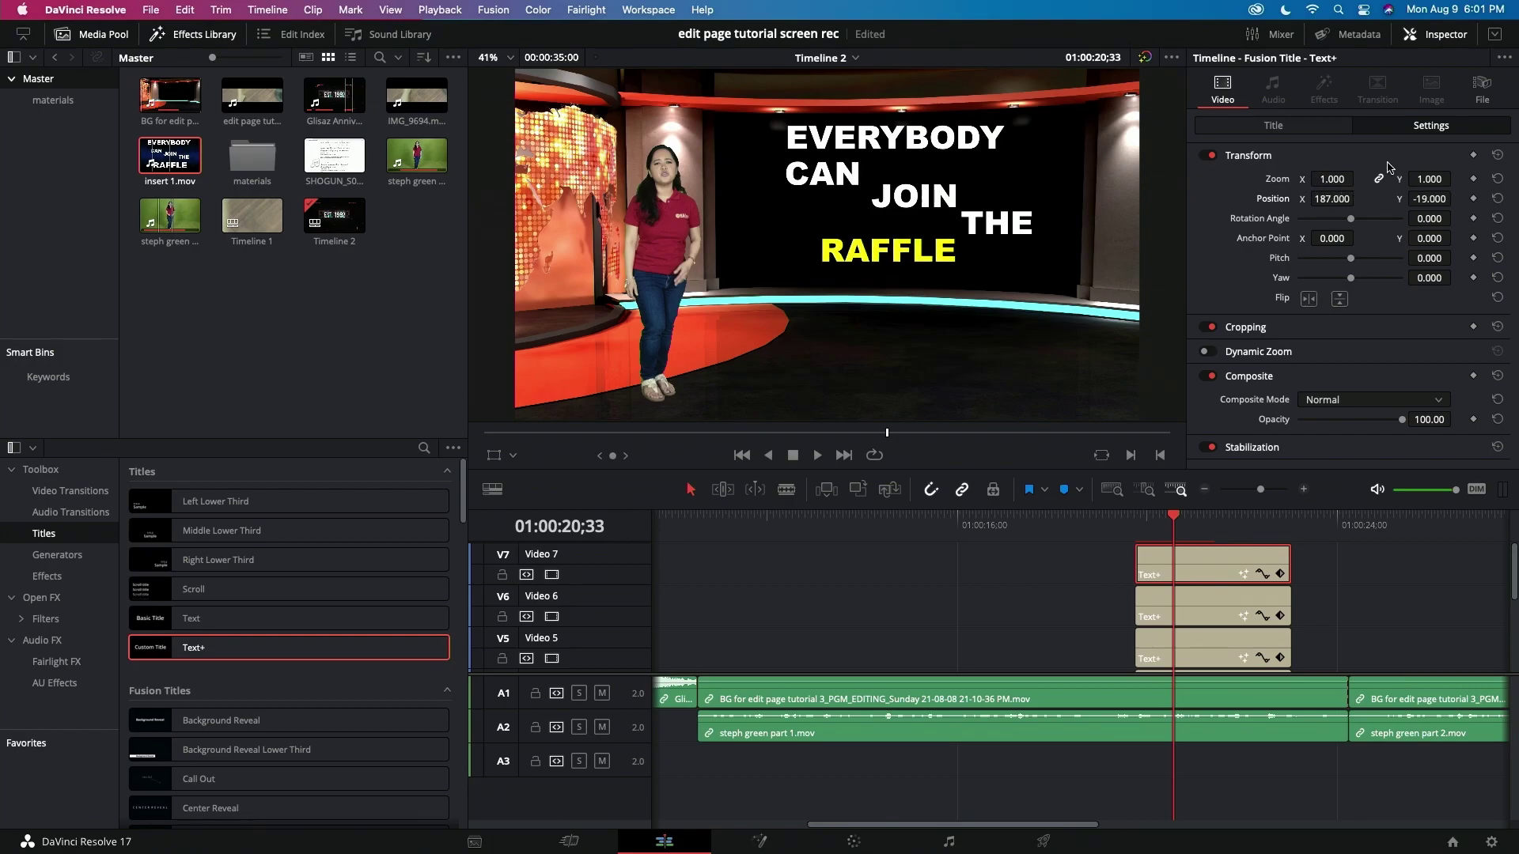
pyautogui.moveTo(1332, 179); pyautogui.dragTo(1345, 179)
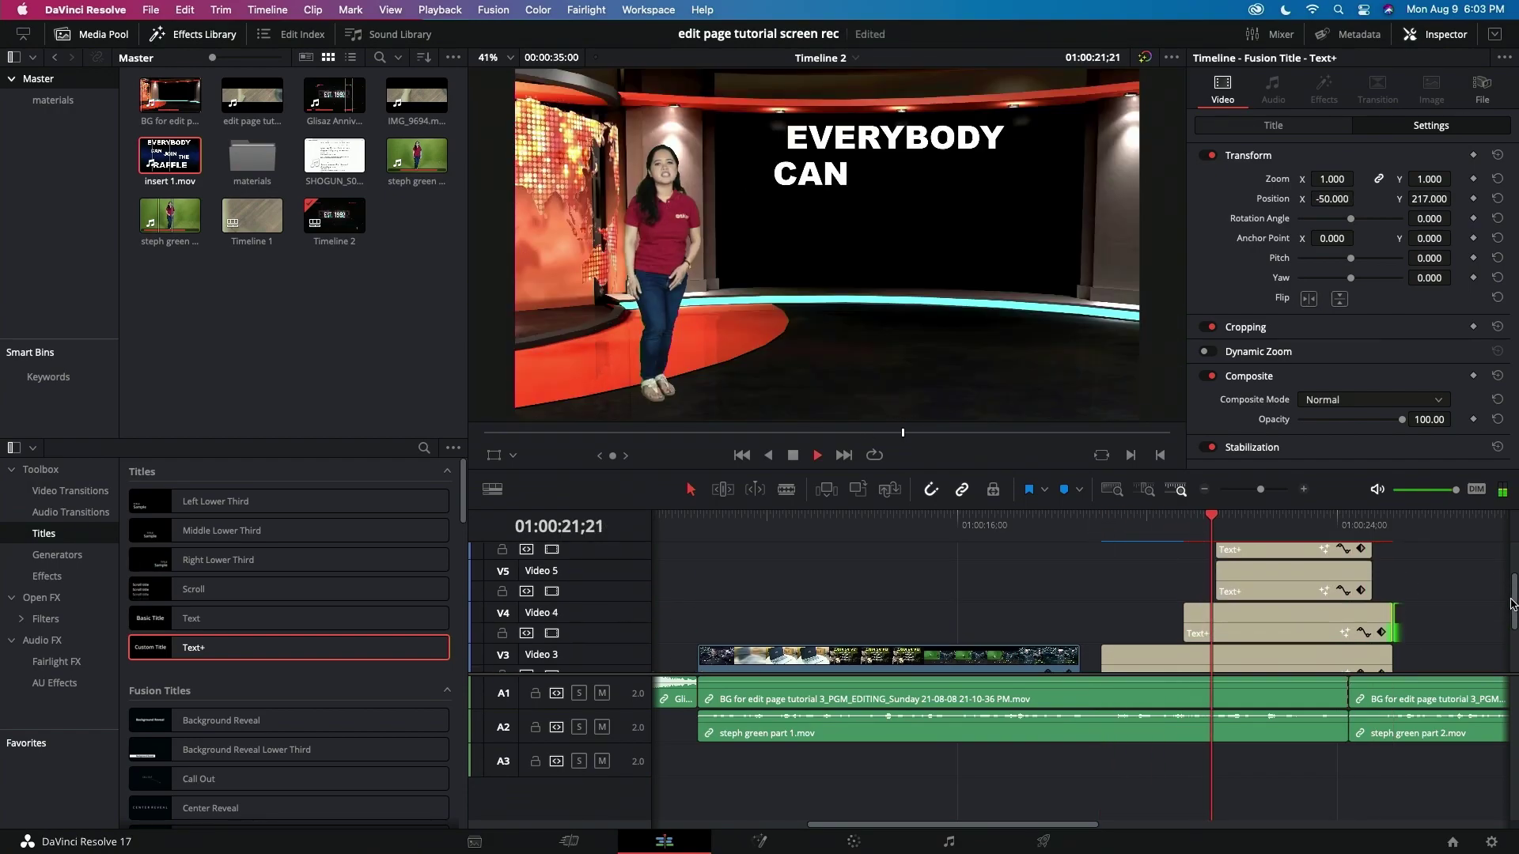
# Step: Delay the in points of the title clips so the words appear successively
pyautogui.moveTo(1372, 587); pyautogui.dragTo(1392, 587)
pyautogui.scroll(2, 1265, 581)
pyautogui.moveTo(1265, 602); pyautogui.dragTo(1271, 558)
pyautogui.click(1074, 520)
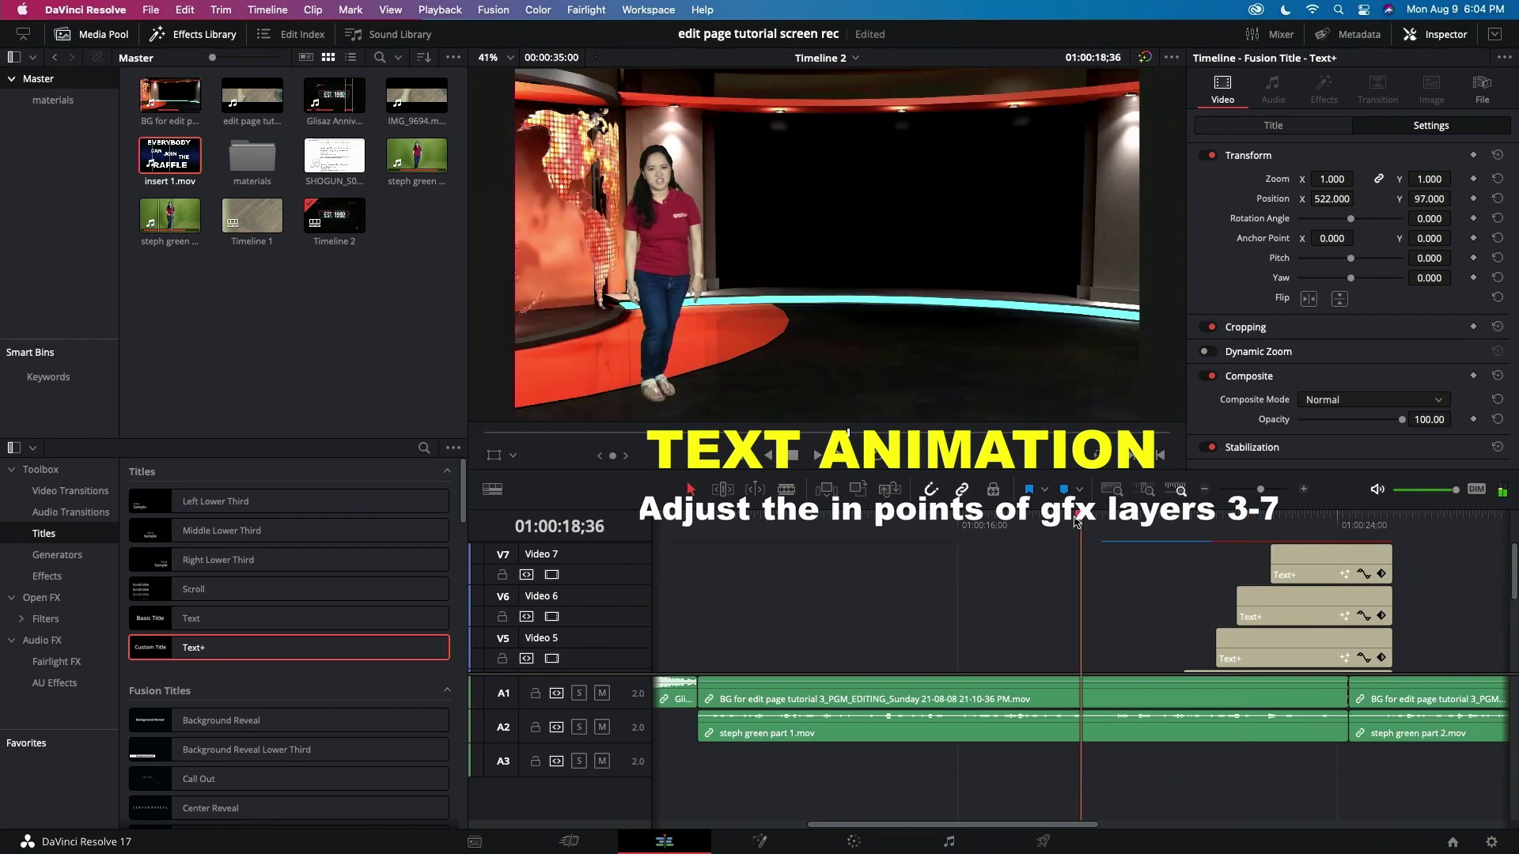
pyautogui.press('space')
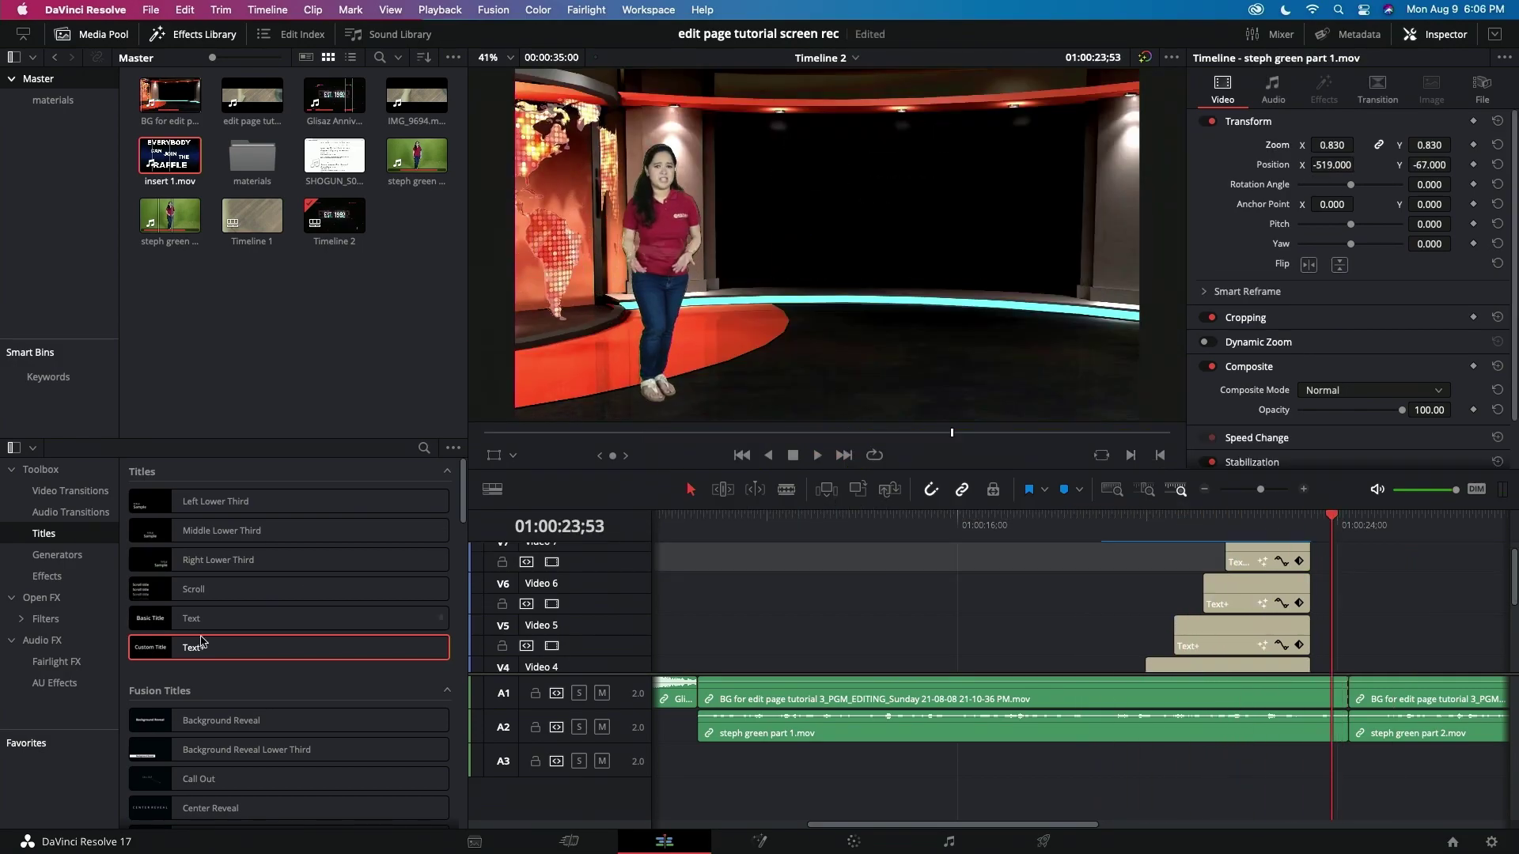
# Step: Add a Text+ title on Video 5 reading FREE and set its colour
pyautogui.moveTo(165, 652); pyautogui.dragTo(1376, 647)
pyautogui.click(1273, 125)
pyautogui.tripleClick(1234, 225)
pyautogui.press('BackSpace')
pyautogui.write('FREE')
pyautogui.click(1339, 382)
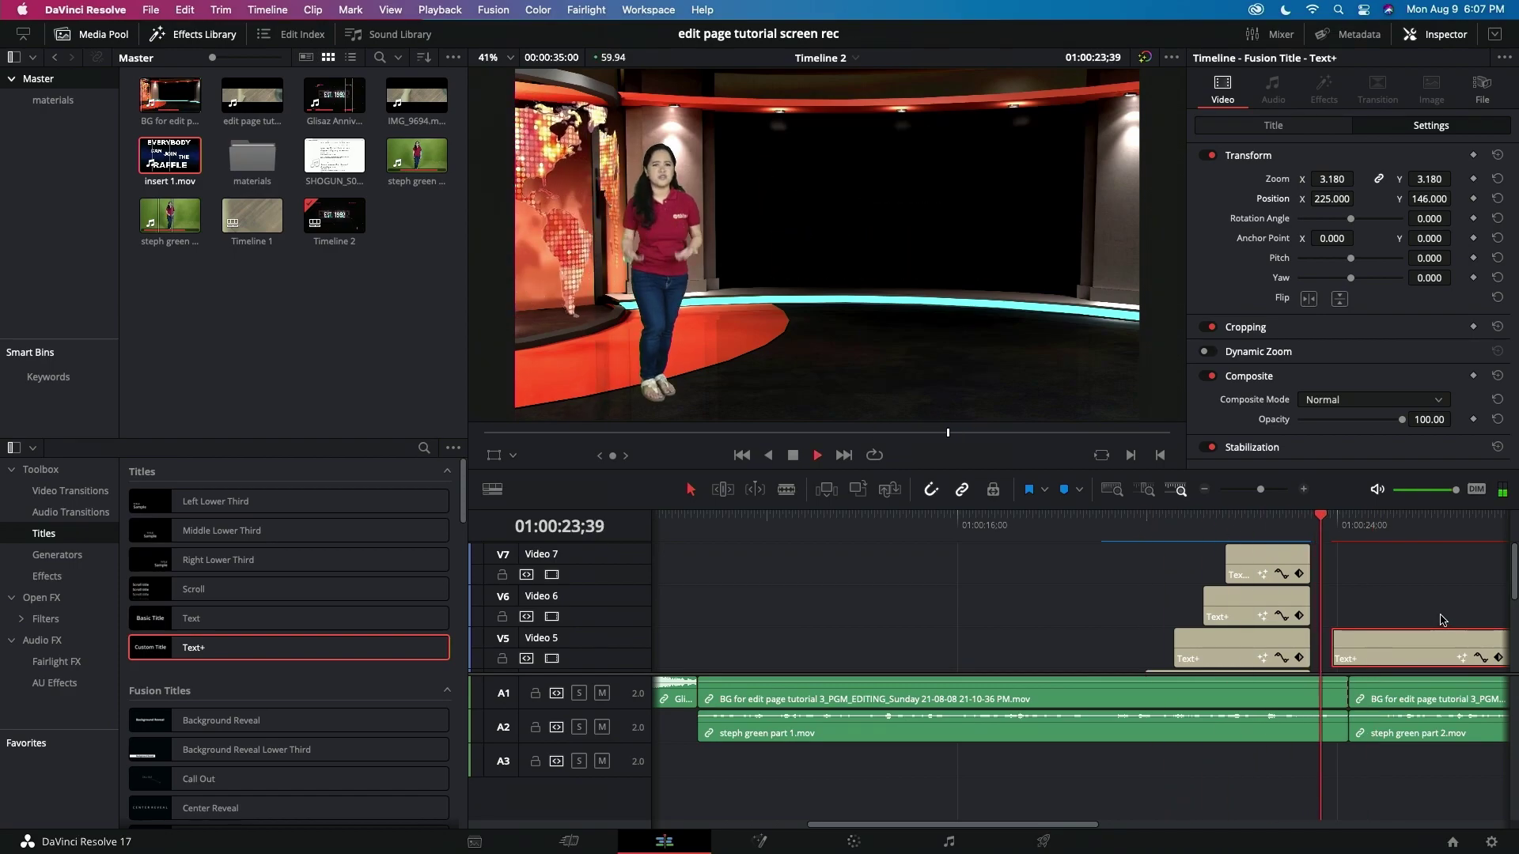
pyautogui.press('space')
# Step: Add a Blur Dissolve to the start of the RAFFLE title clip
pyautogui.scroll(-4, 1443, 621)
pyautogui.click(1276, 519)
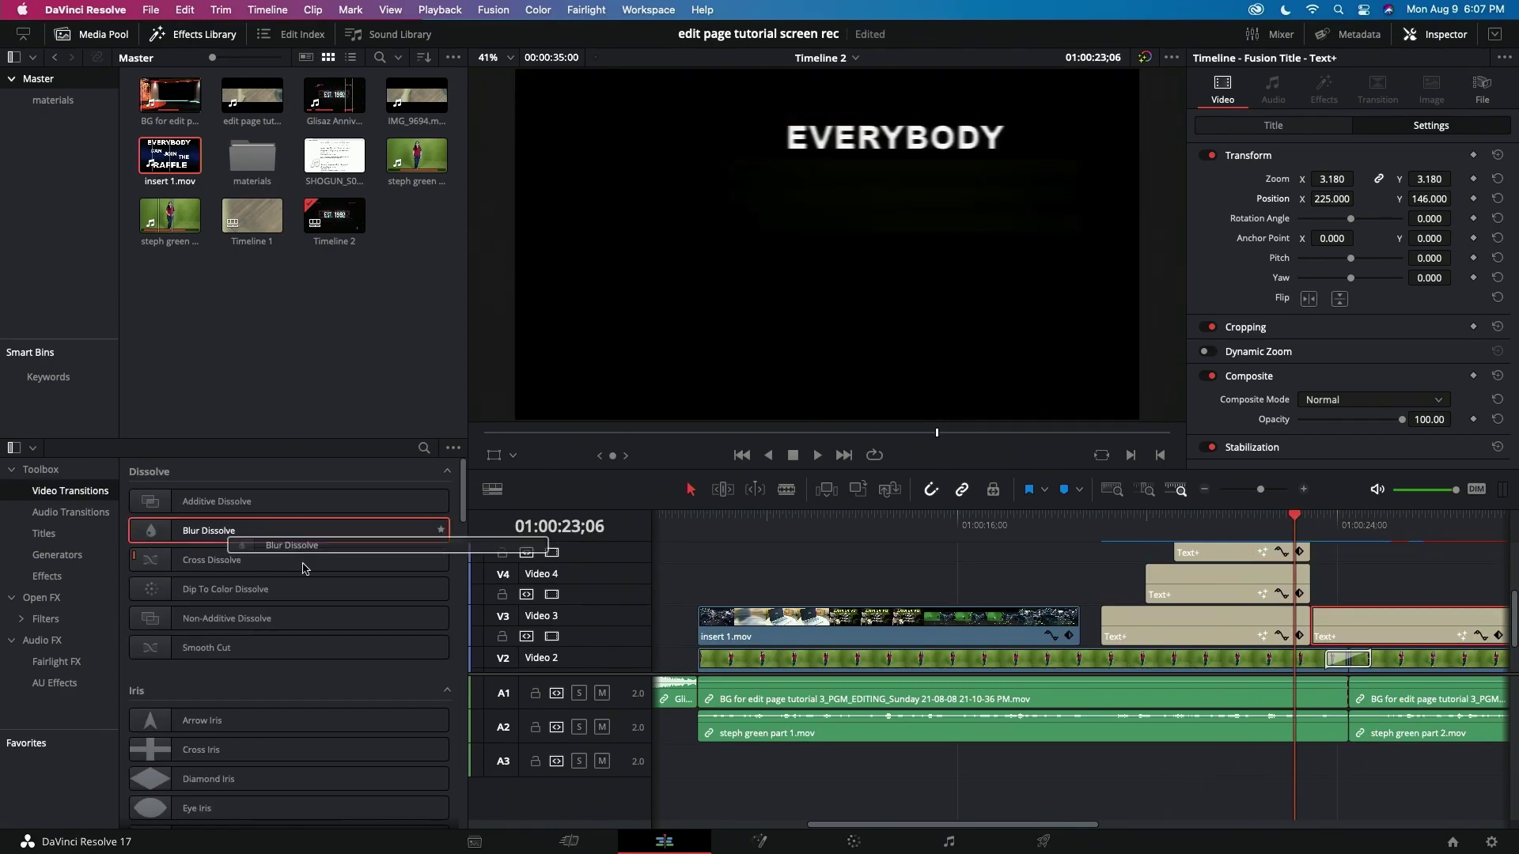
pyautogui.moveTo(322, 549); pyautogui.dragTo(1032, 590)
# Step: Preview the titles' Blur Dissolves and place the SHOGUN B-roll on Video 3, shrunk to 0.450
pyautogui.scroll(2, 1455, 608)
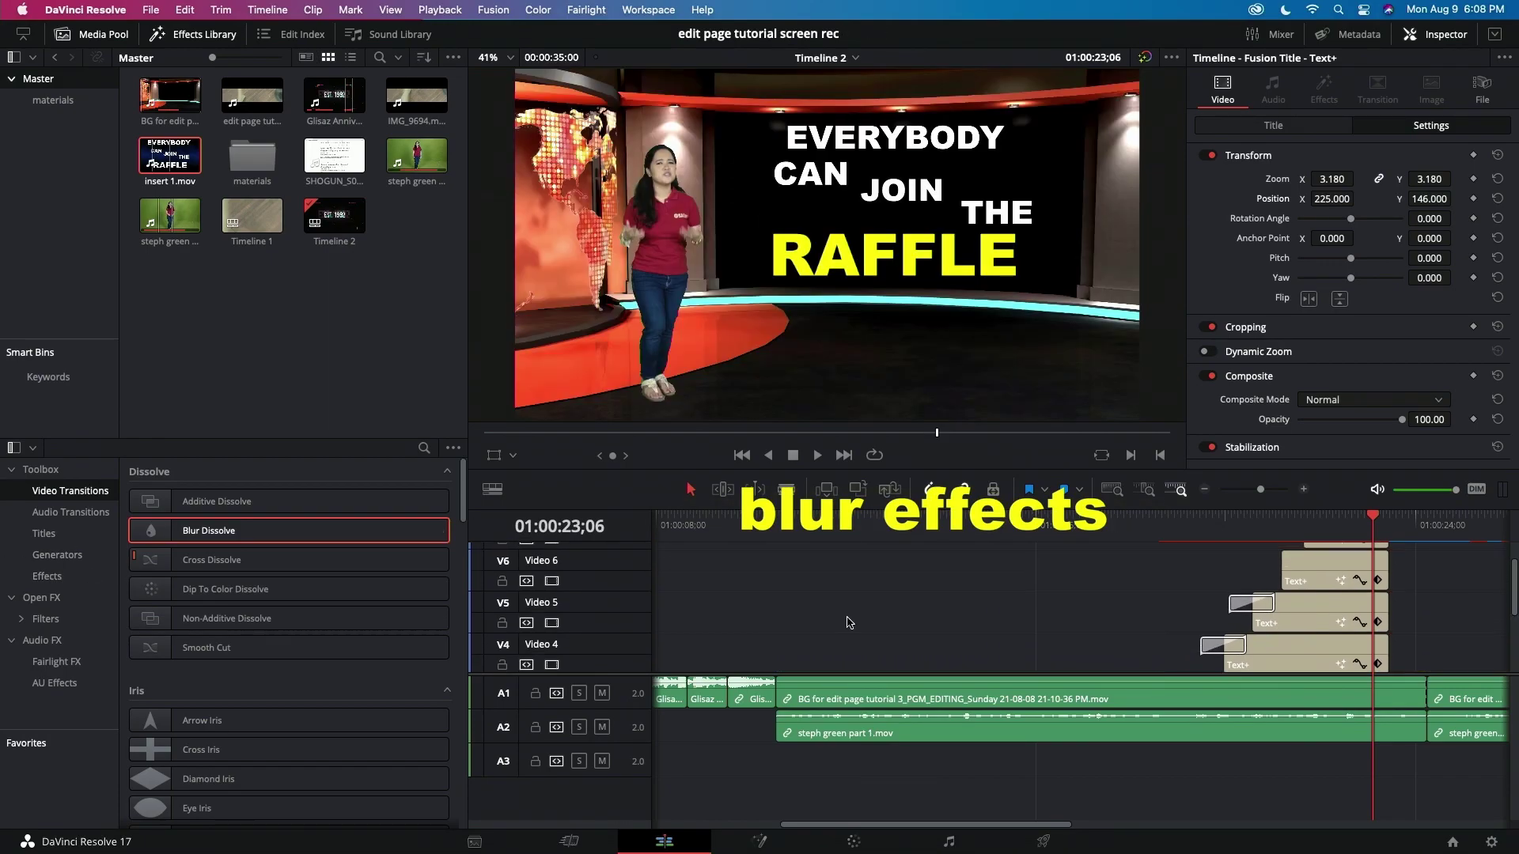
pyautogui.scroll(1, 1455, 609)
pyautogui.hscroll(-4, 1107, 601)
pyautogui.click(822, 521)
pyautogui.press('space')
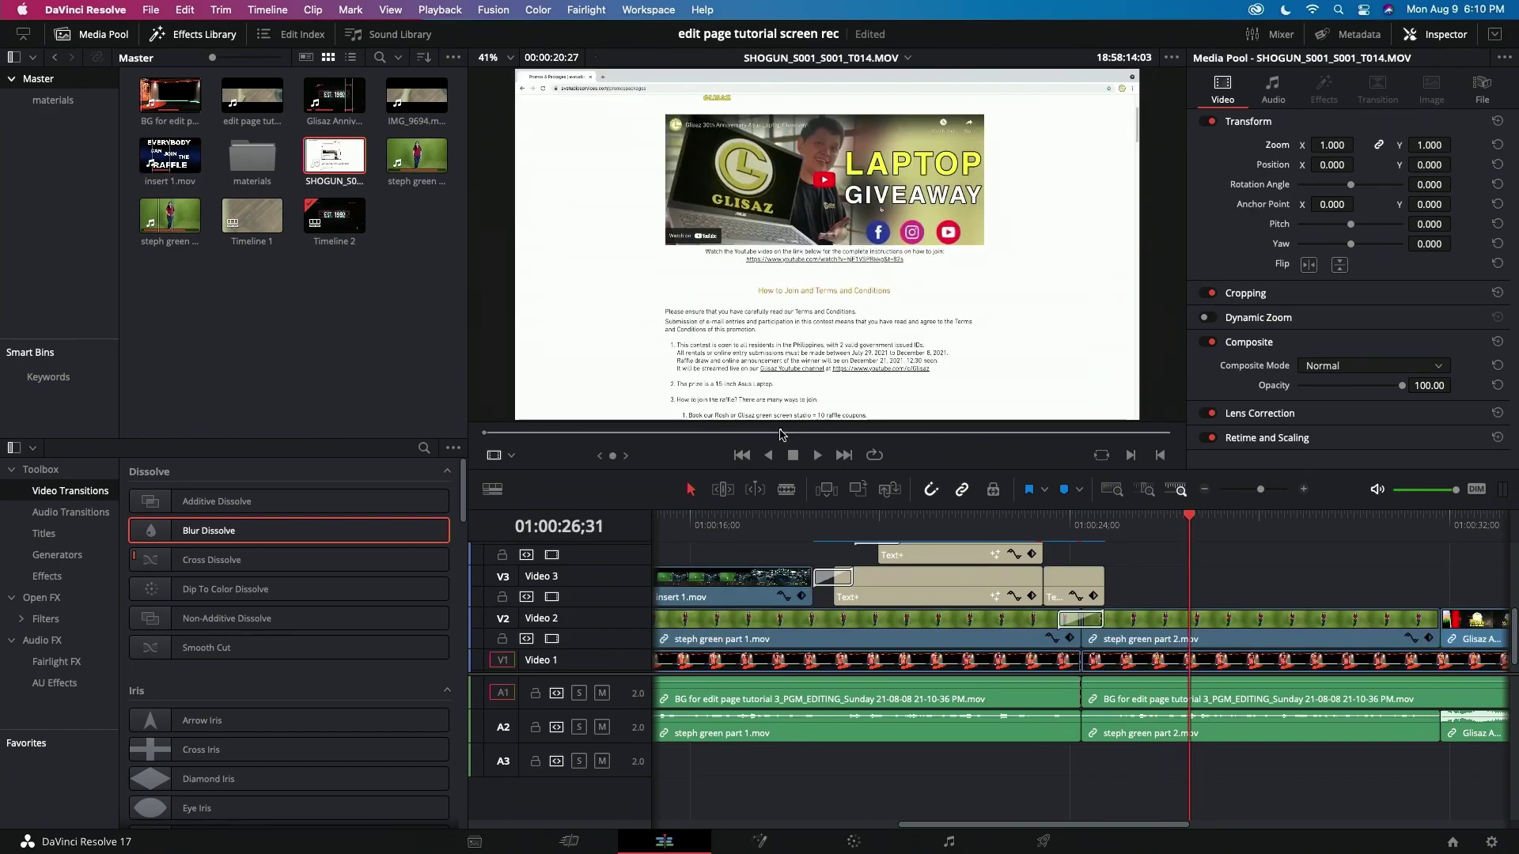
pyautogui.moveTo(791, 400); pyautogui.dragTo(1111, 586)
pyautogui.moveTo(1375, 142)
pyautogui.mouseDown()
pyautogui.moveTo(1336, 145)
pyautogui.moveTo(1359, 164)
pyautogui.moveTo(1345, 145)
pyautogui.mouseUp()
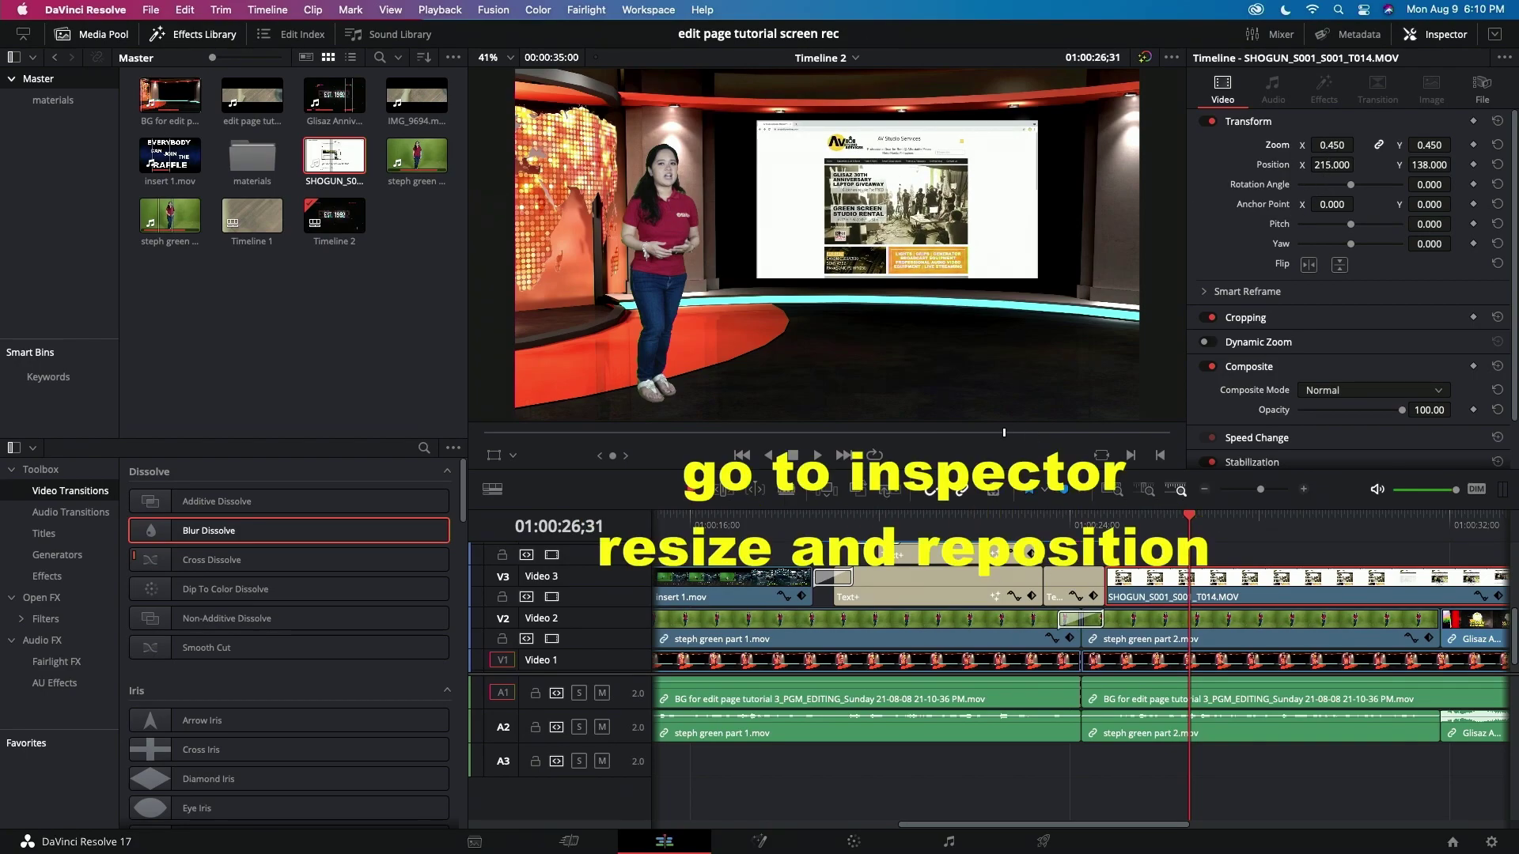
# Step: Set the B-roll zoom to 0.470, preview it, and add a Text+ title on Video 4
pyautogui.moveTo(1424, 145); pyautogui.dragTo(1430, 164)
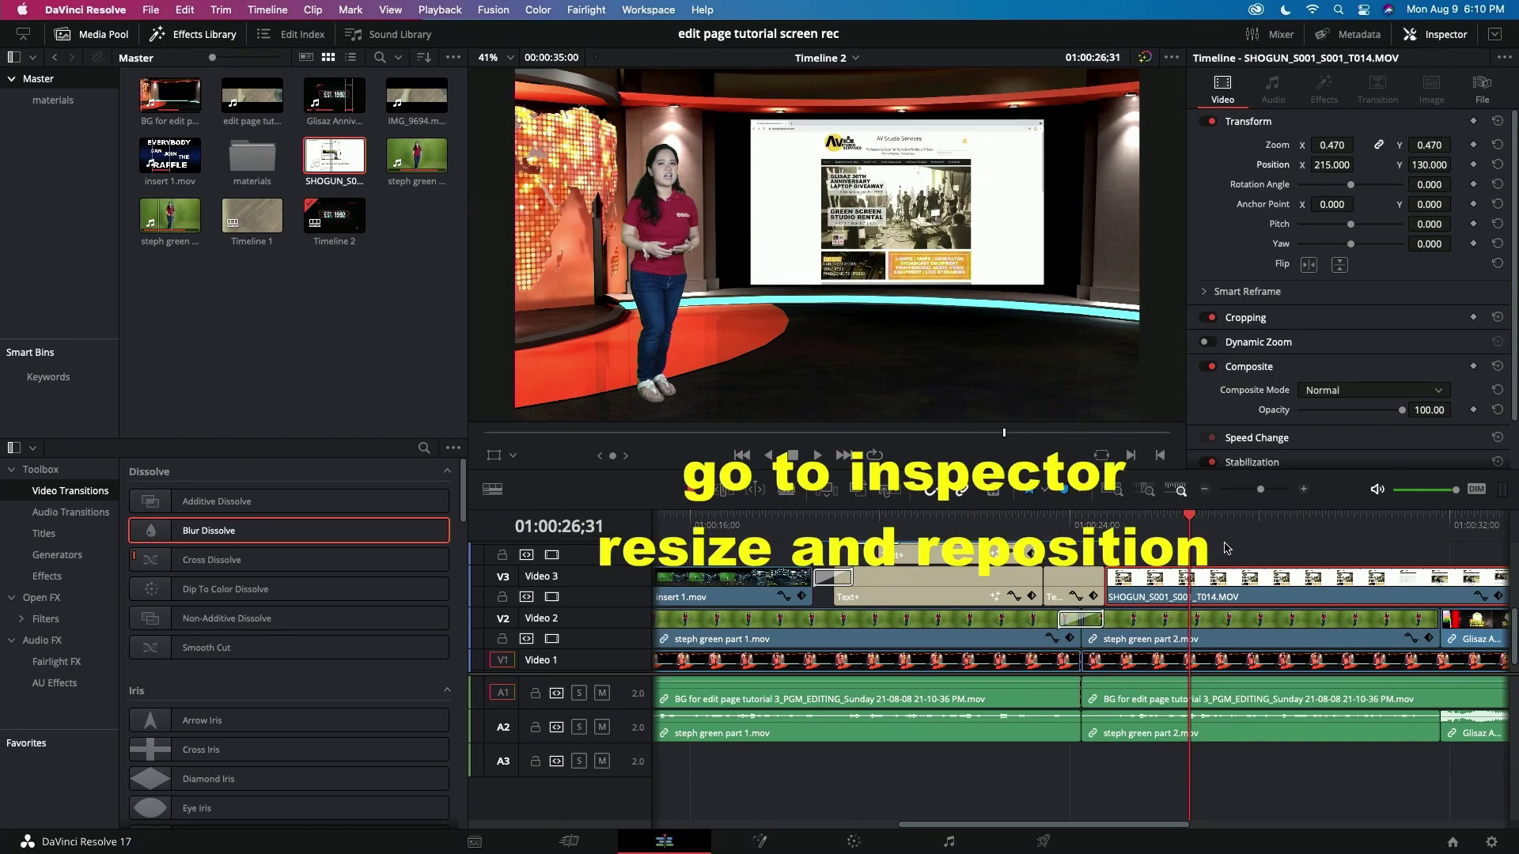
pyautogui.click(1046, 532)
pyautogui.press('space')
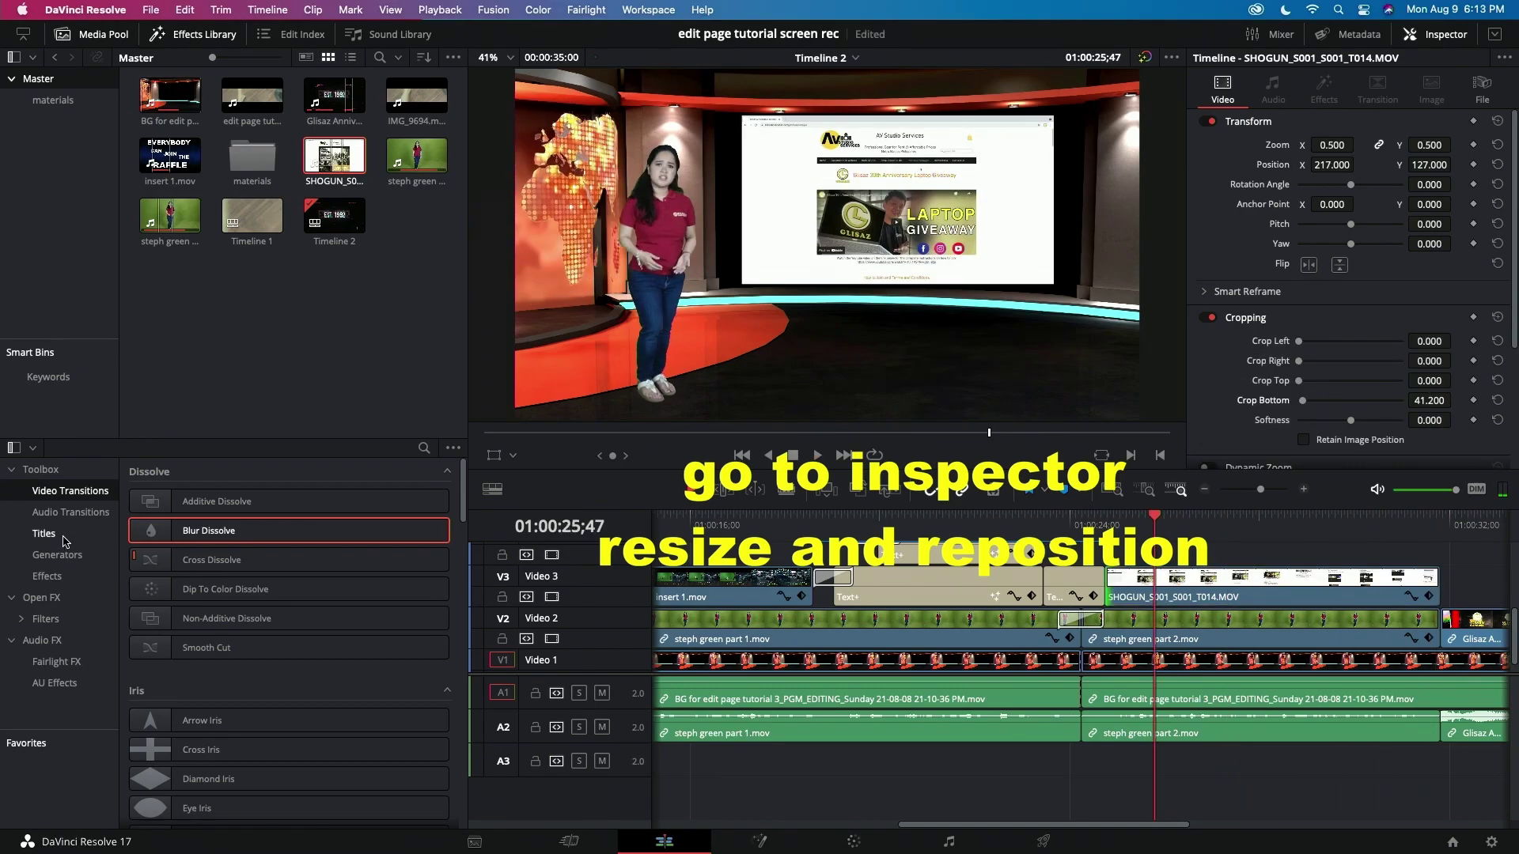
pyautogui.click(47, 534)
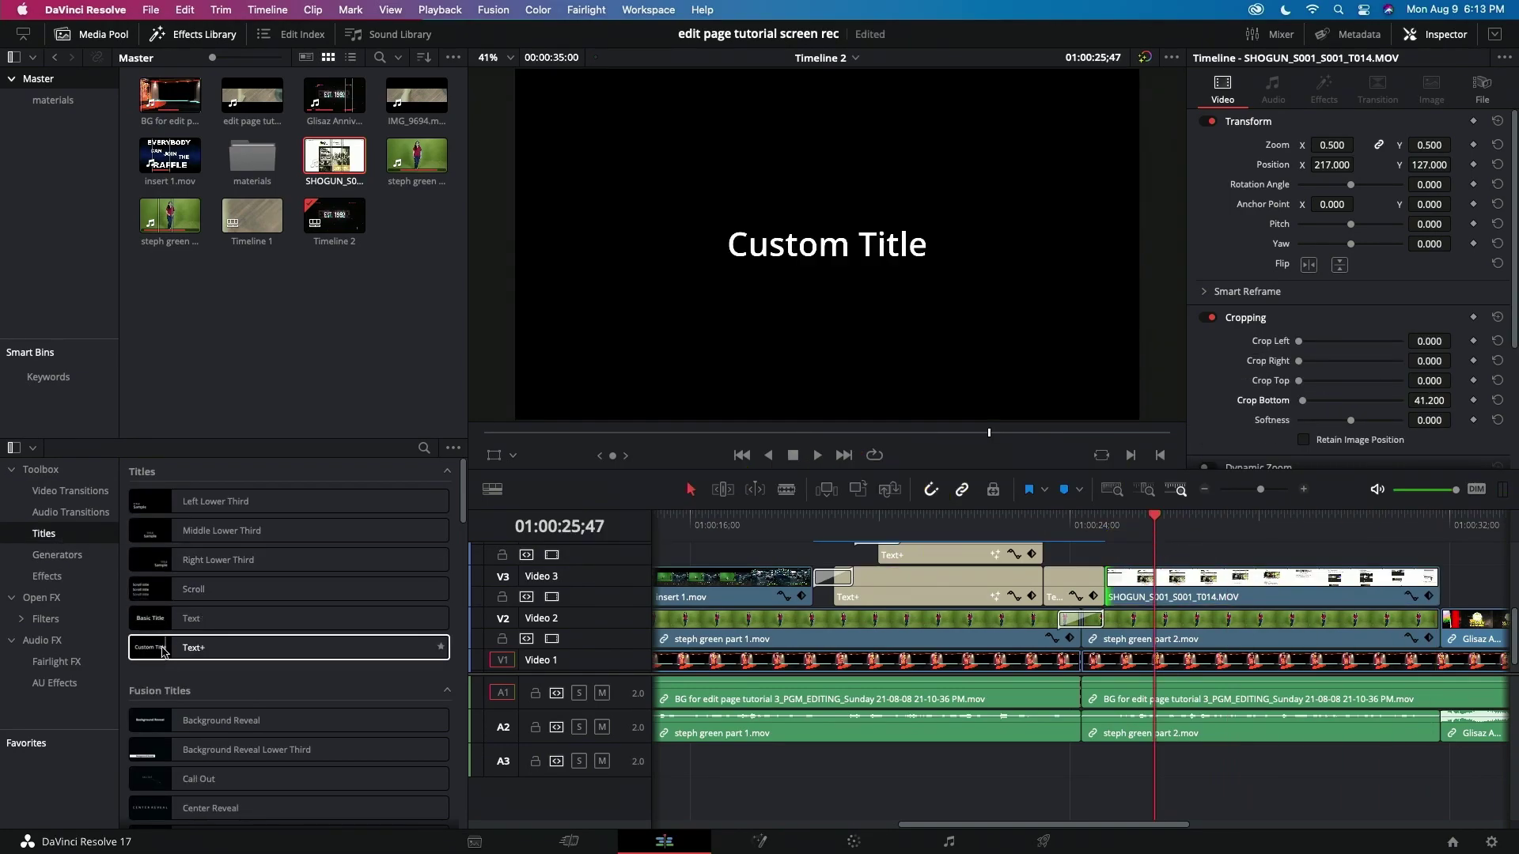
pyautogui.moveTo(162, 651); pyautogui.dragTo(1131, 576)
pyautogui.press('space')
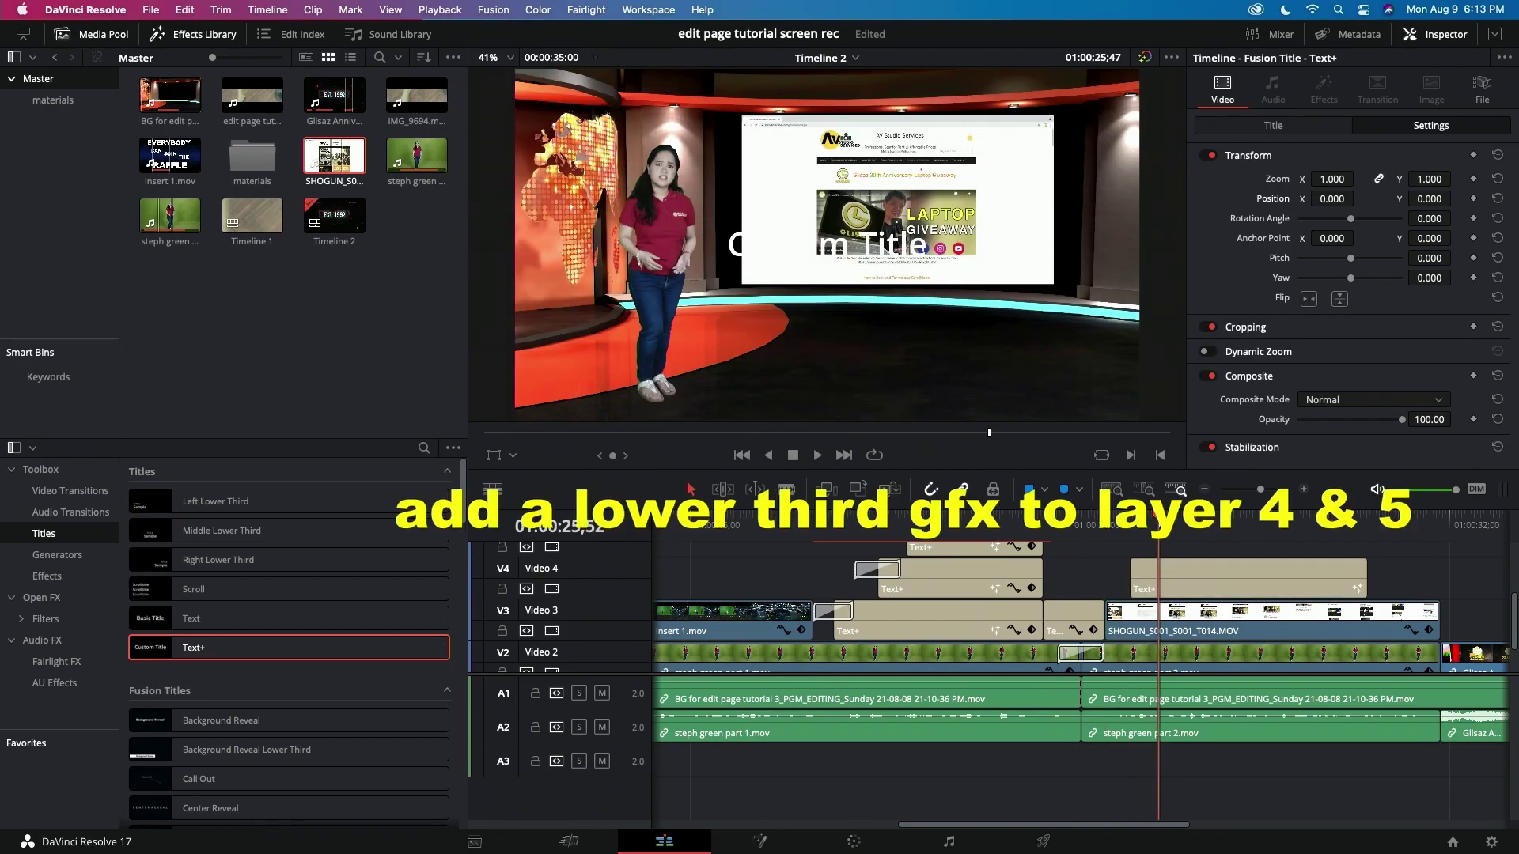
pyautogui.click(1216, 588)
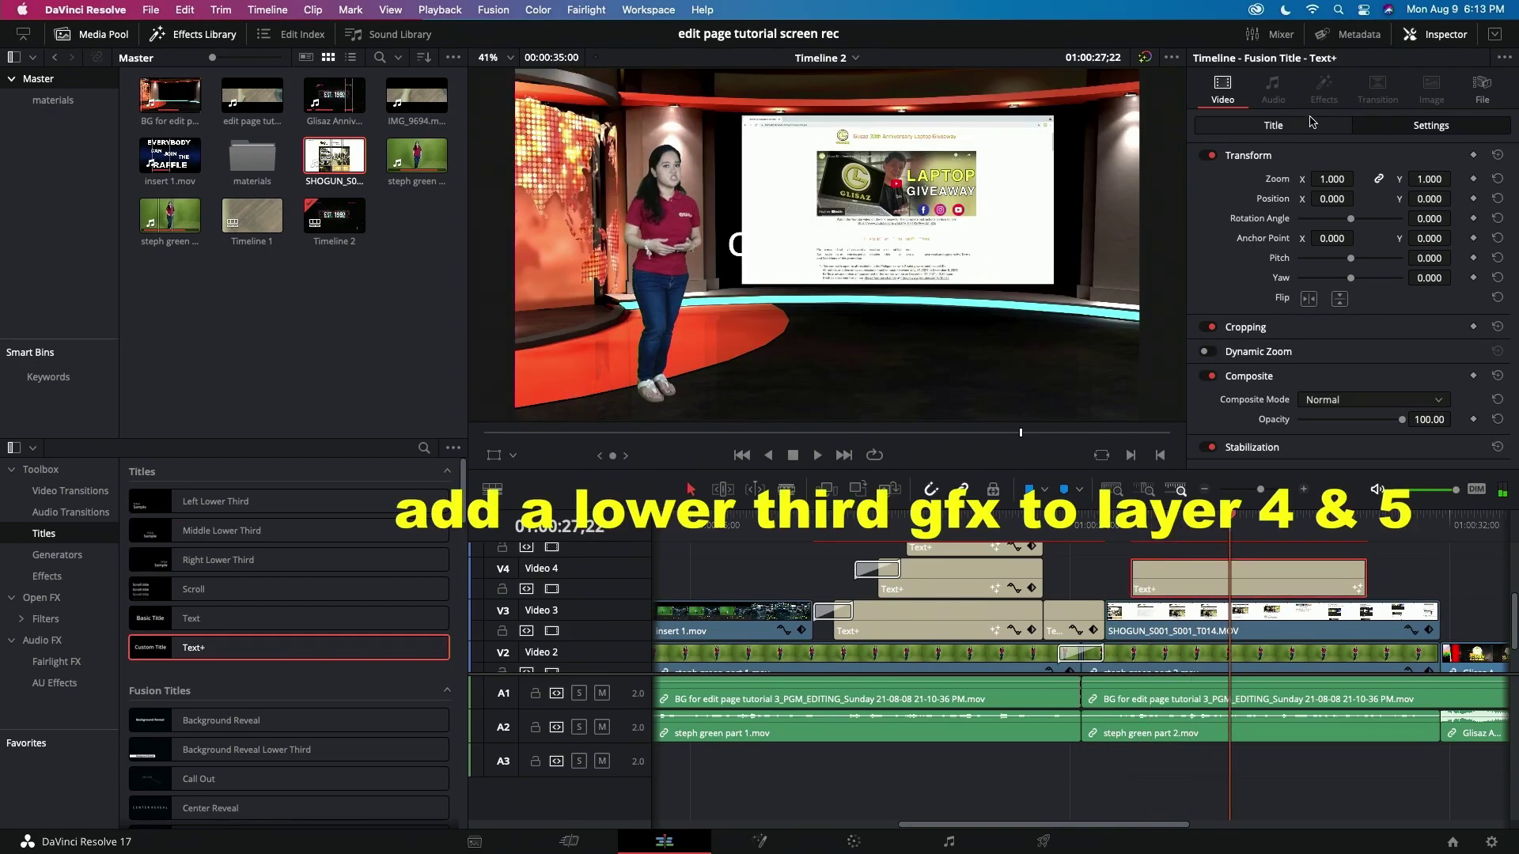
pyautogui.click(1272, 125)
pyautogui.click(1265, 229)
pyautogui.hotkey('ctrl', 'a')
pyautogui.write('go to www.avstudioservices.com')
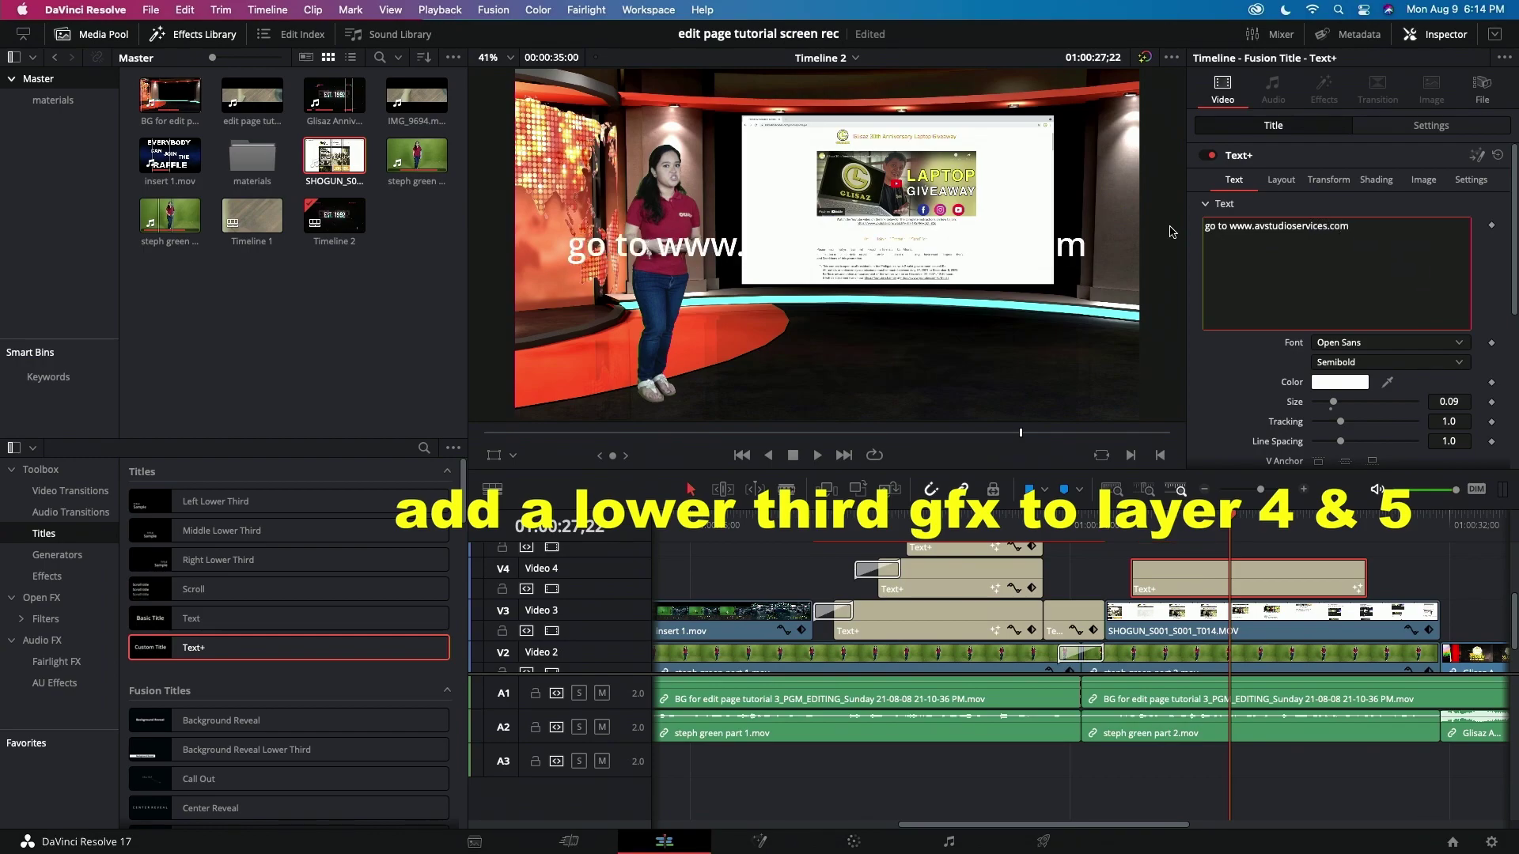
pyautogui.click(1339, 382)
pyautogui.click(88, 819)
# Step: Move the address to the bottom, shrink it, and add 'for the complete terms and conditions'
pyautogui.click(1431, 125)
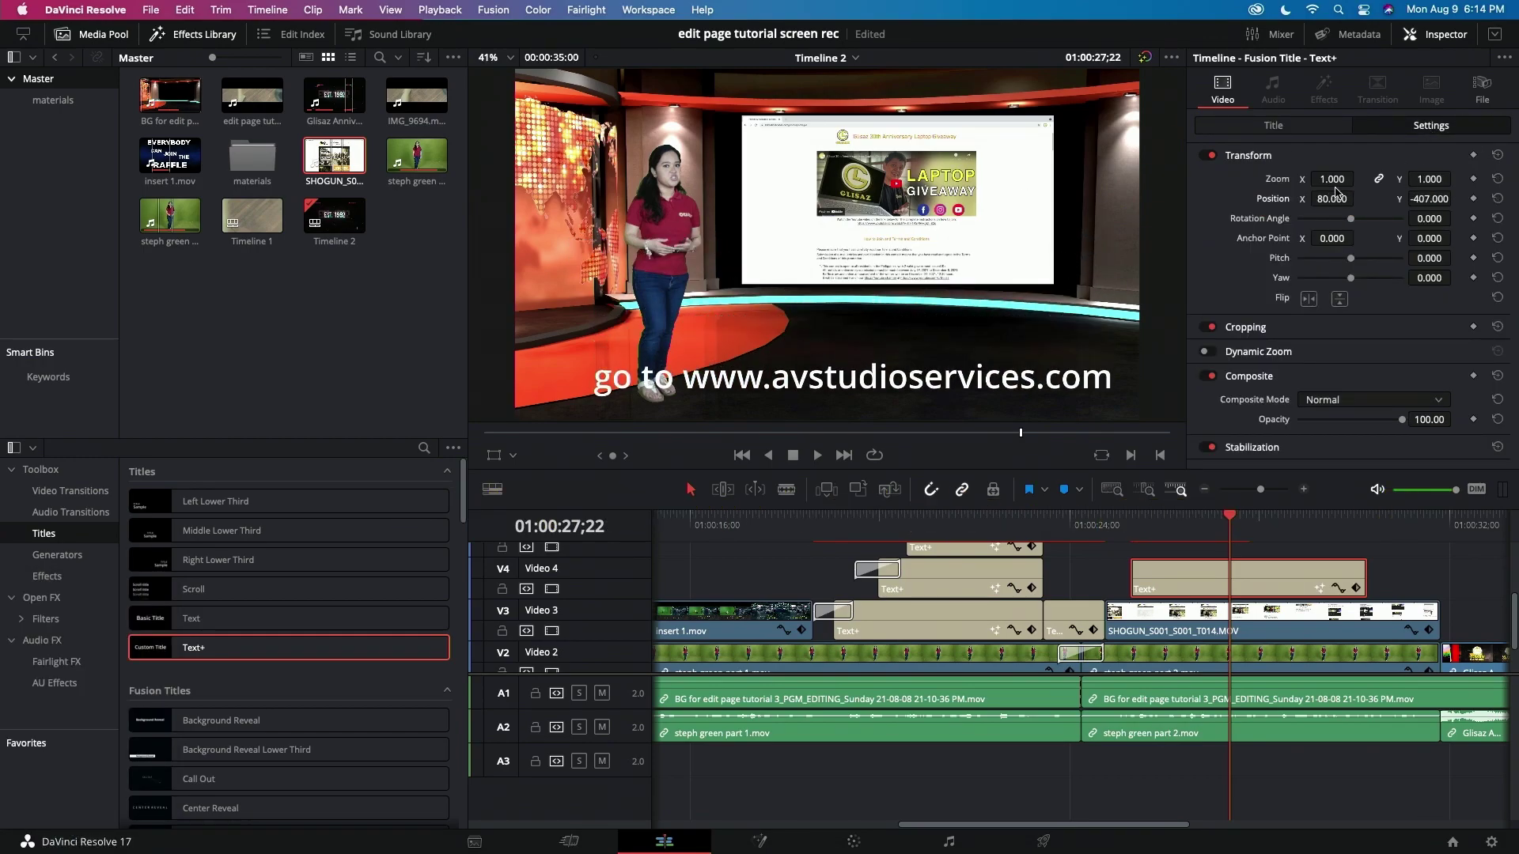
pyautogui.moveTo(1331, 179); pyautogui.dragTo(1305, 178)
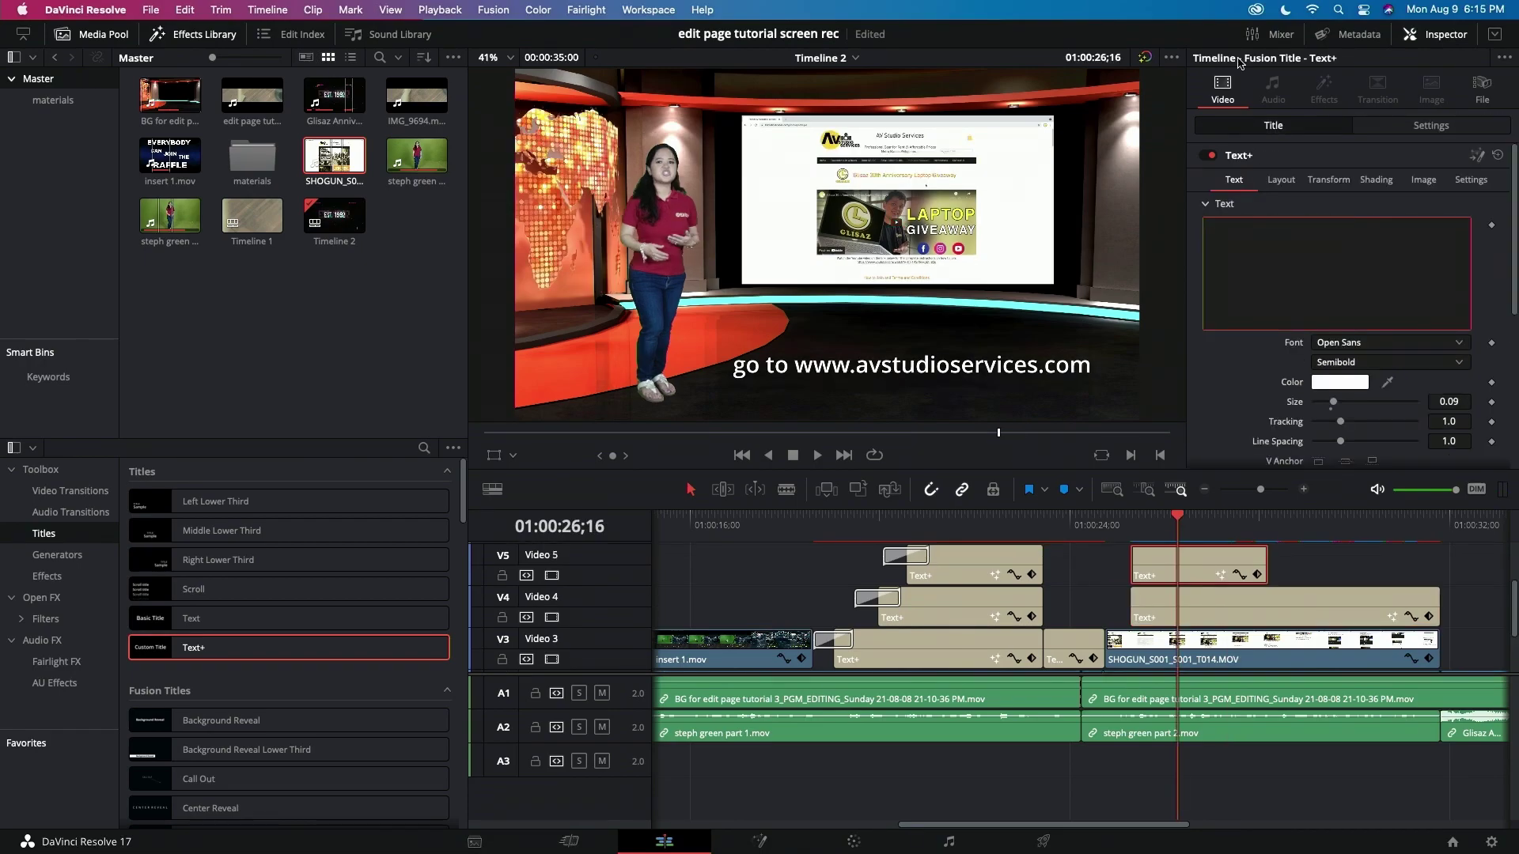
pyautogui.write('for the complete terms and conditio')
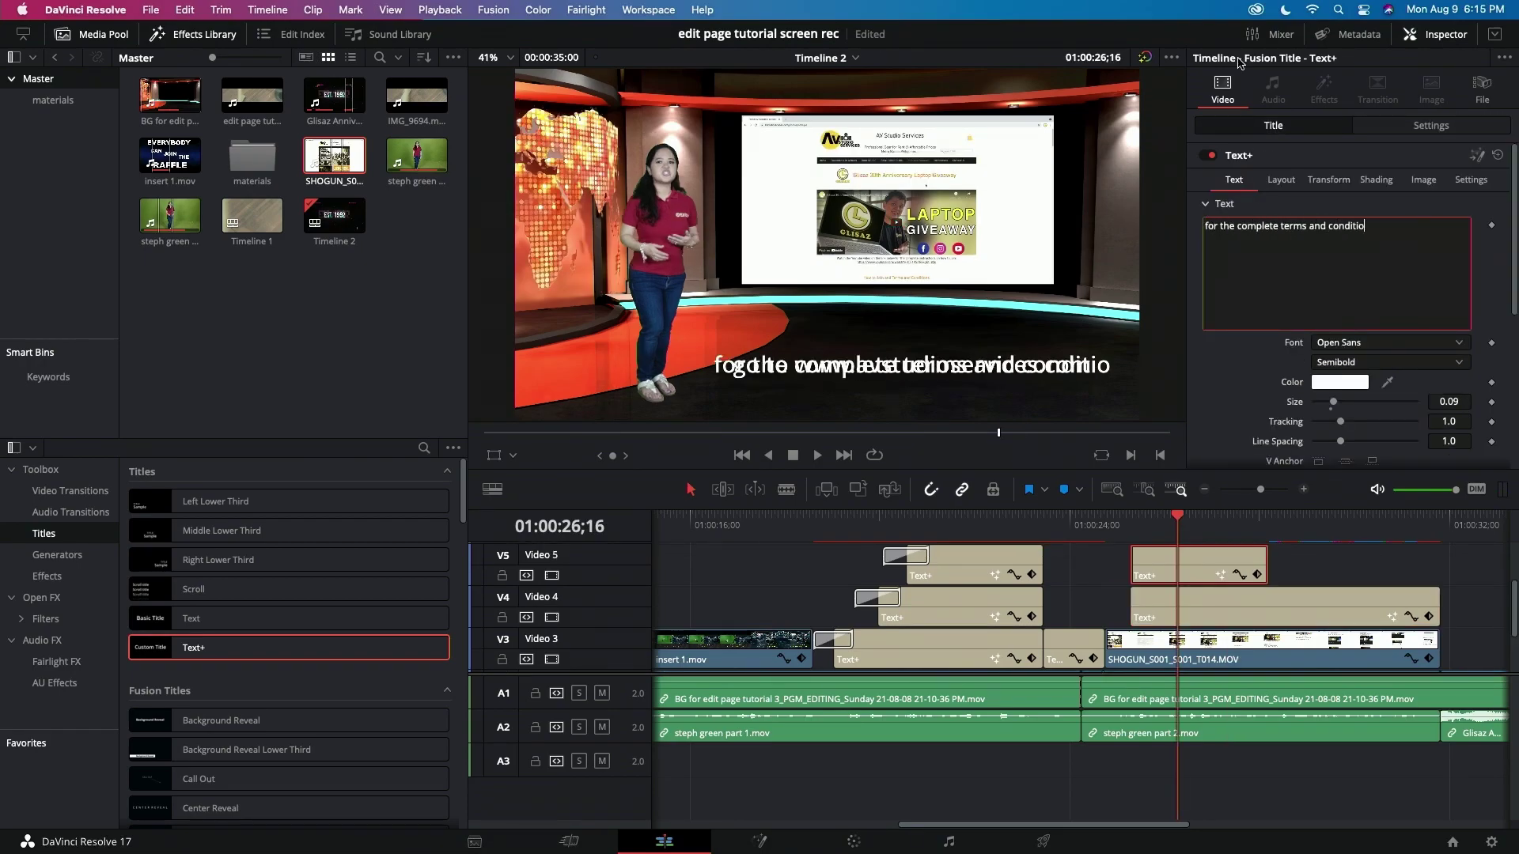
pyautogui.write('ns')
pyautogui.click(1430, 125)
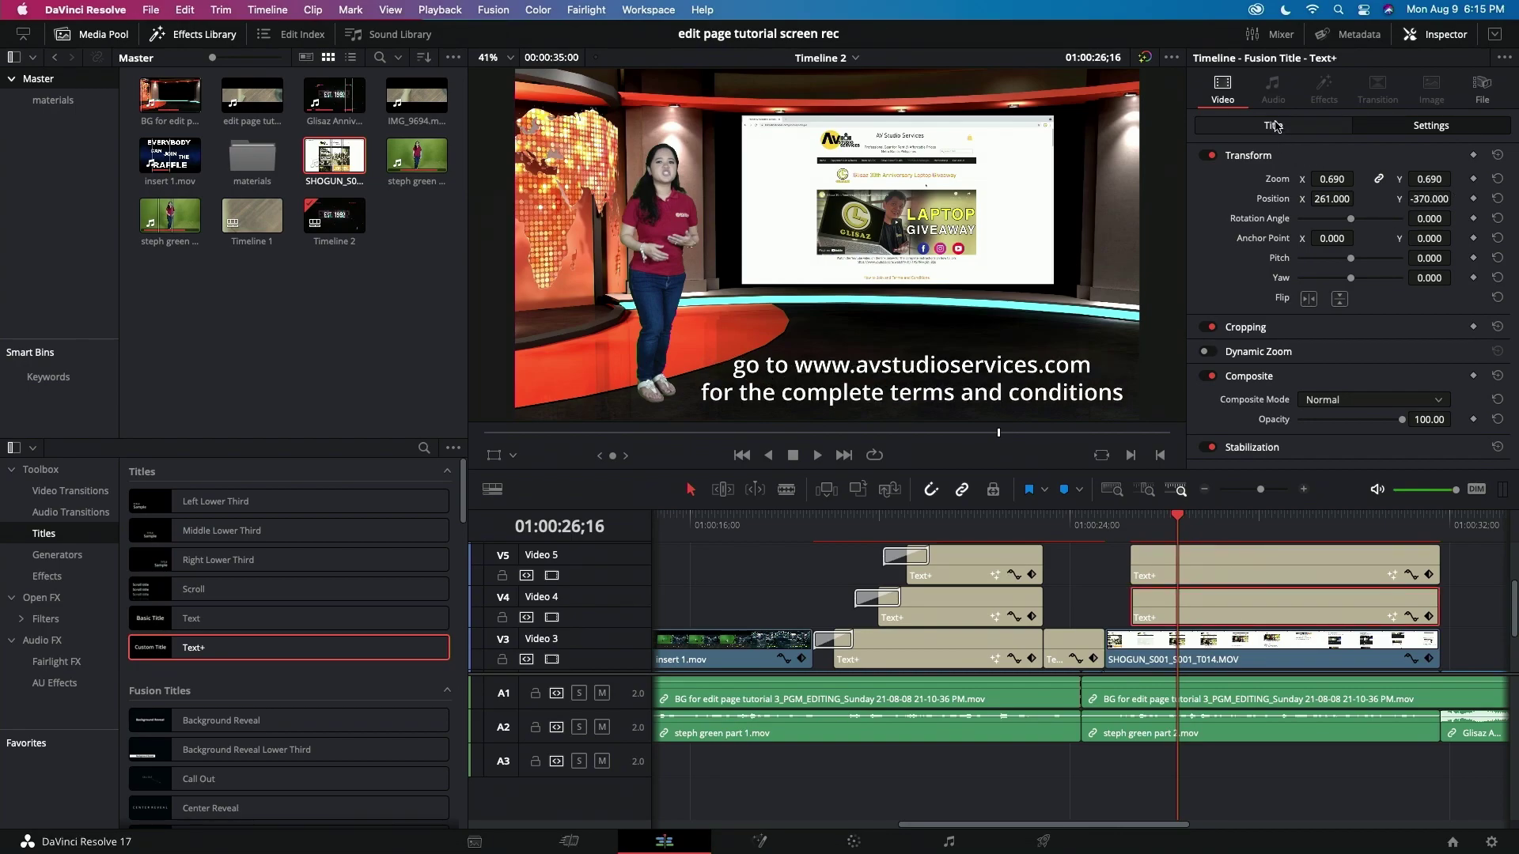
pyautogui.click(1274, 125)
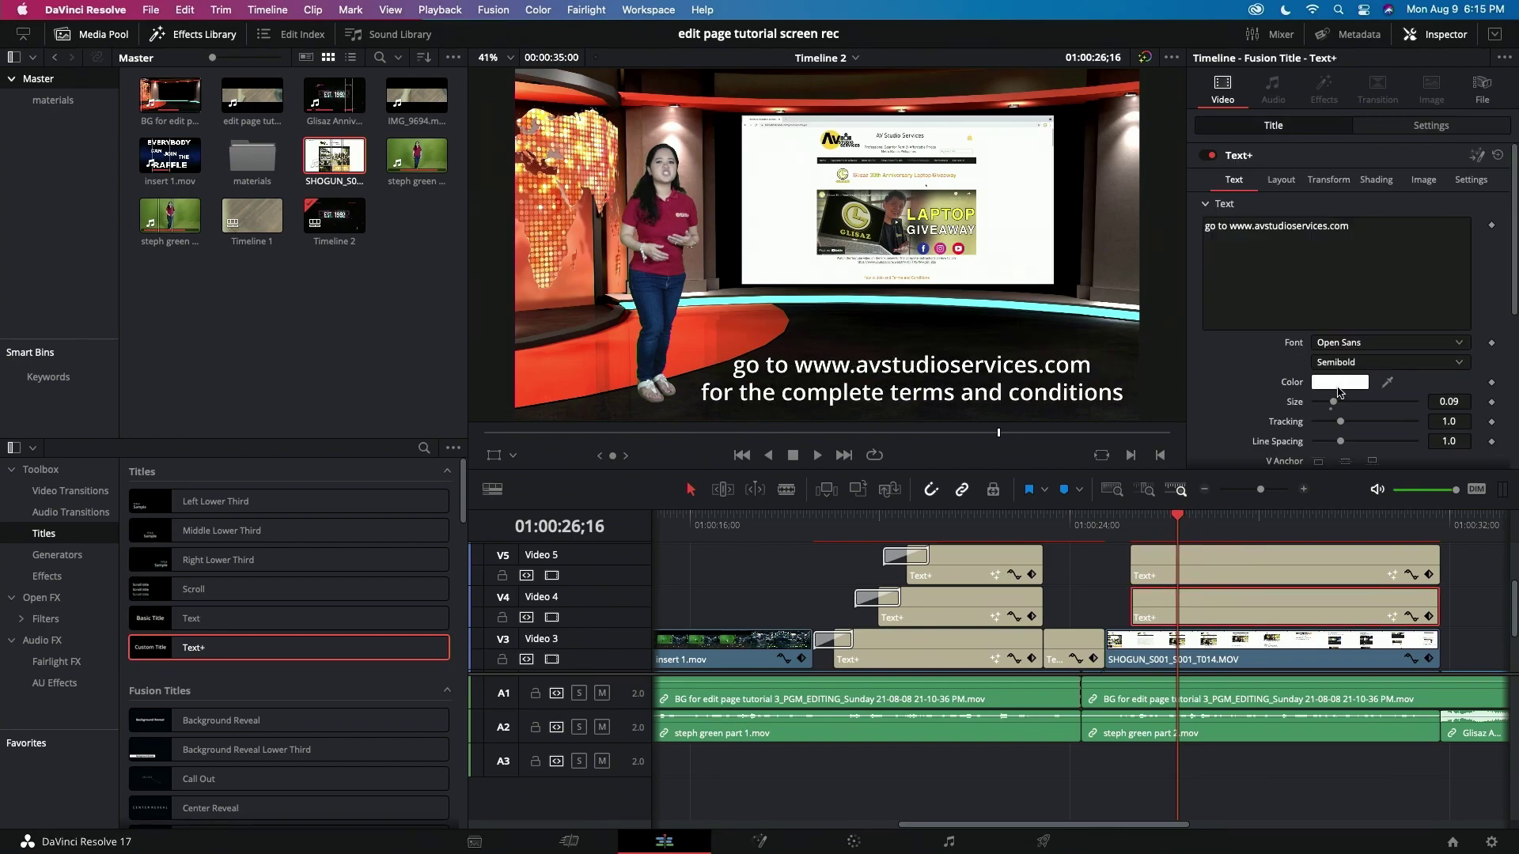
pyautogui.click(1339, 383)
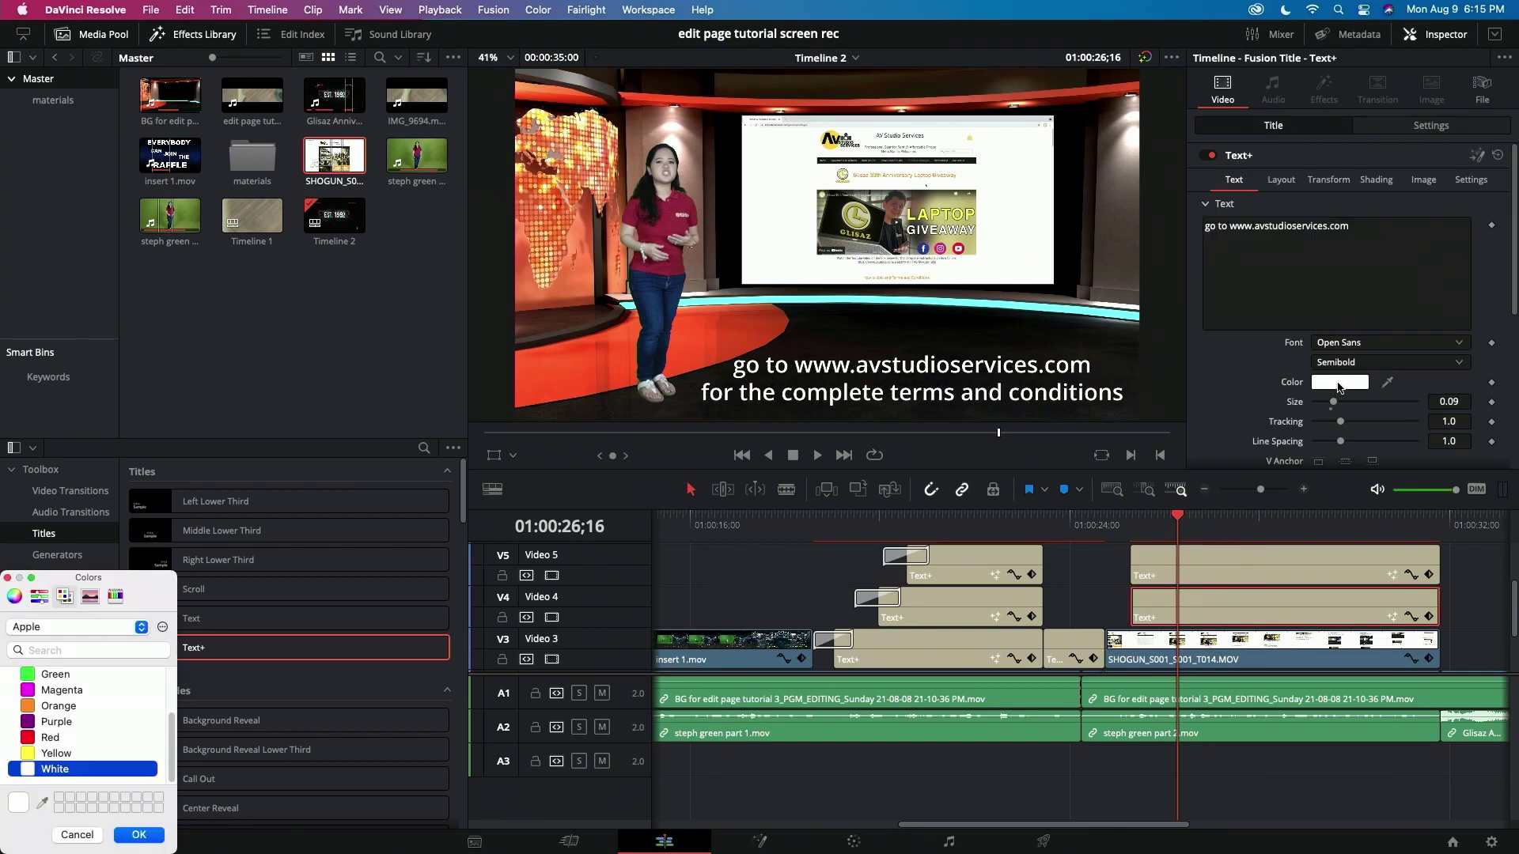
pyautogui.click(24, 756)
pyautogui.click(138, 834)
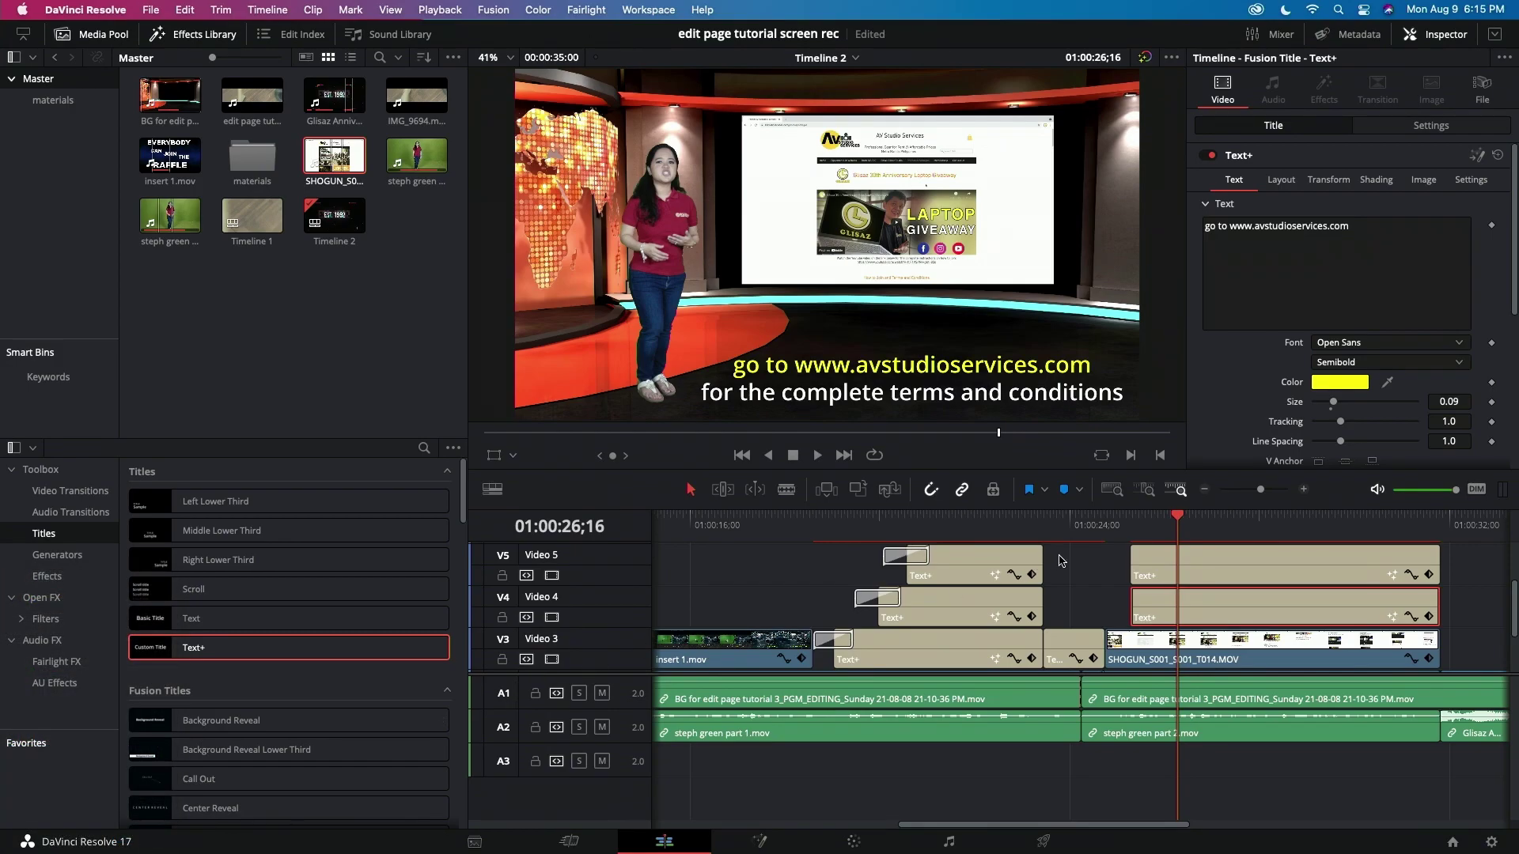
pyautogui.scroll(-10, 445, 747)
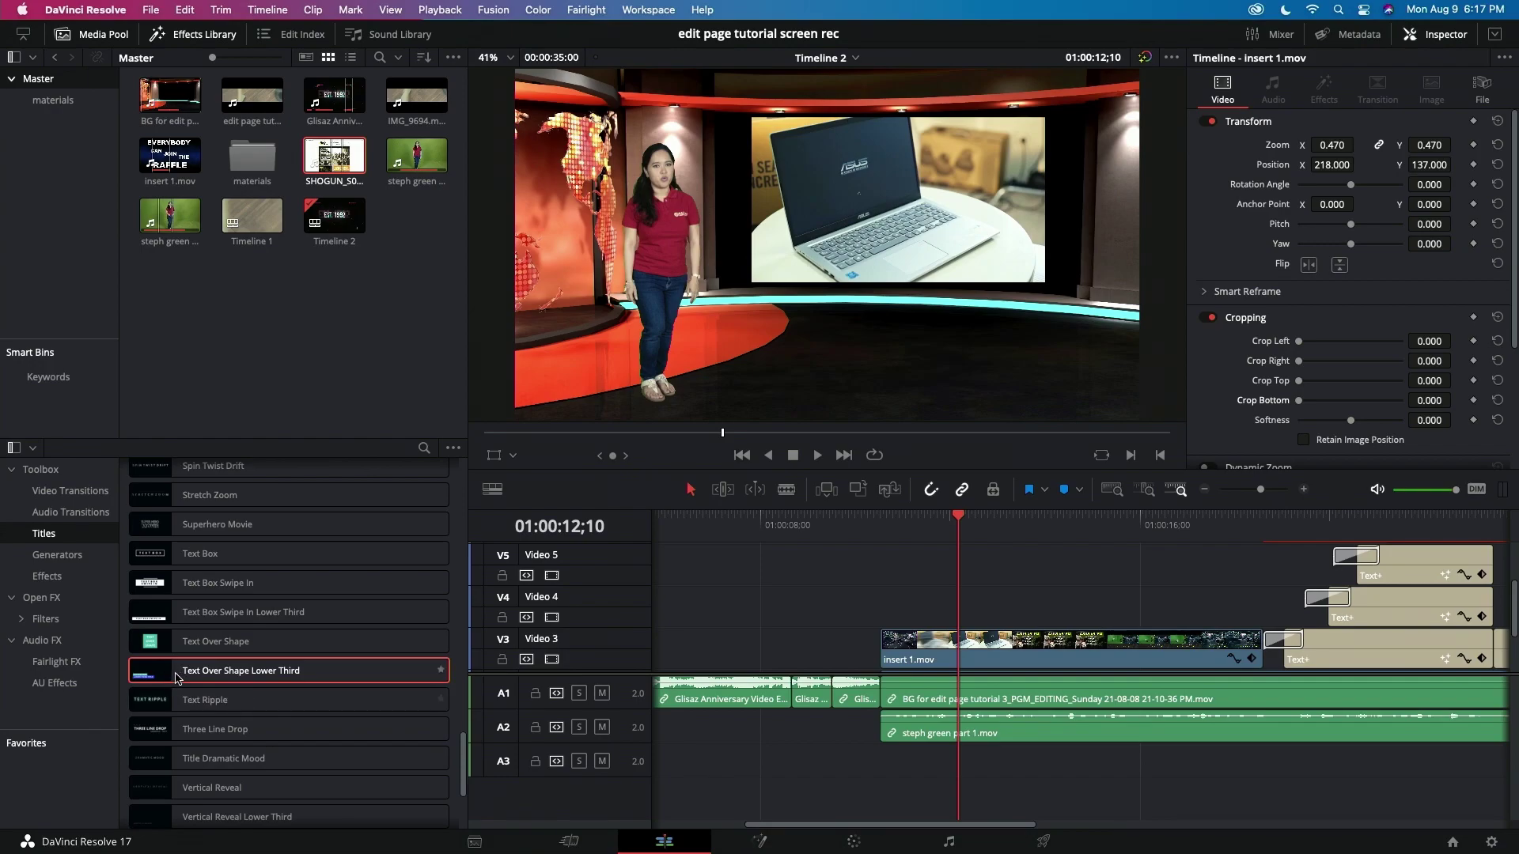
# Step: Place a Text Over Shape Lower Third on Video 4 with the presenter's name as upper text
pyautogui.moveTo(285, 670); pyautogui.dragTo(924, 611)
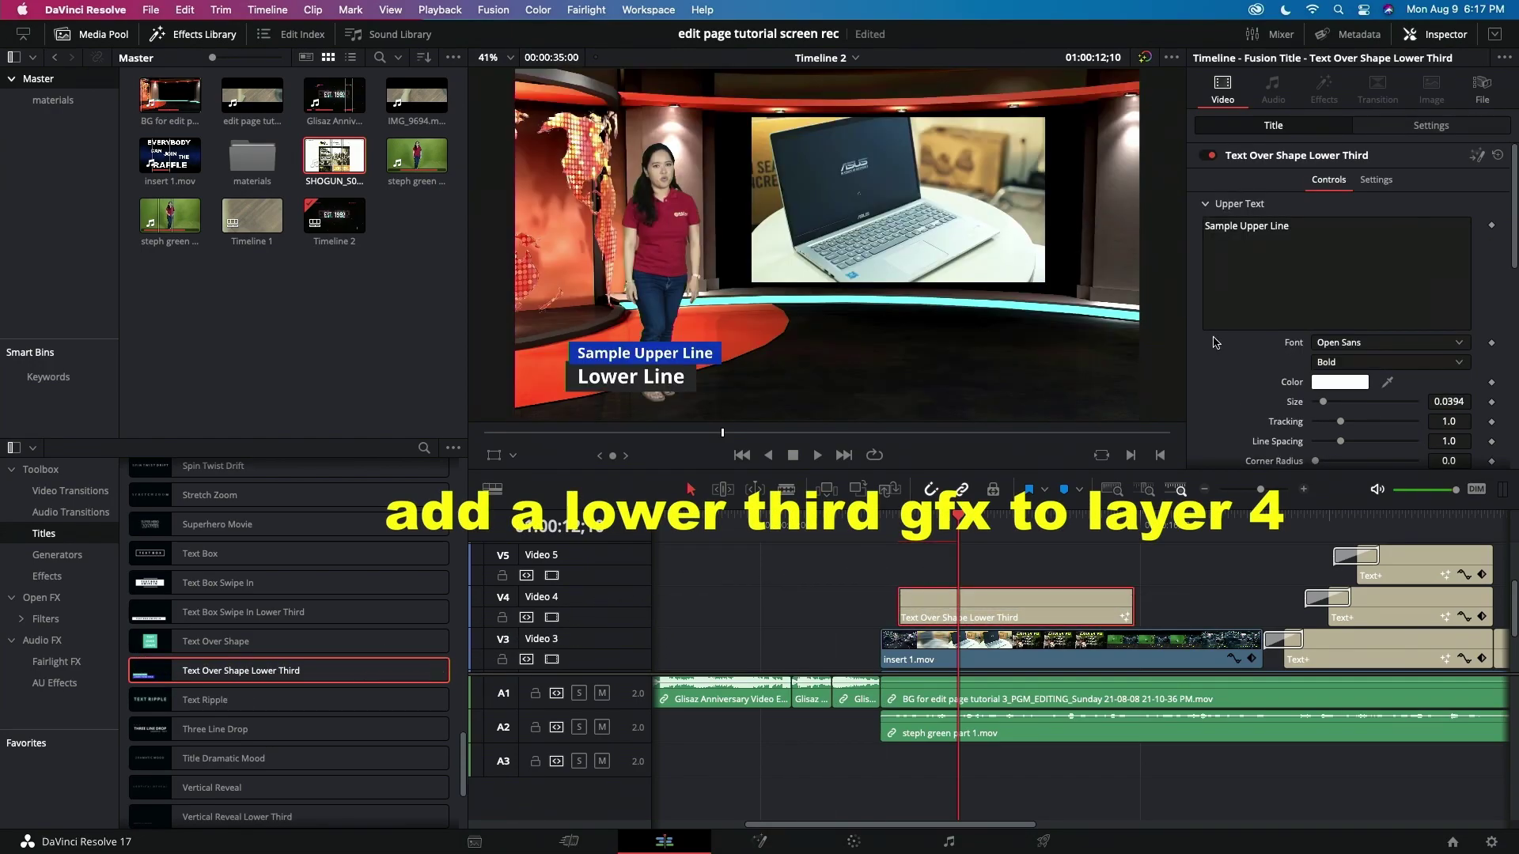
pyautogui.moveTo(1306, 229); pyautogui.dragTo(1180, 229)
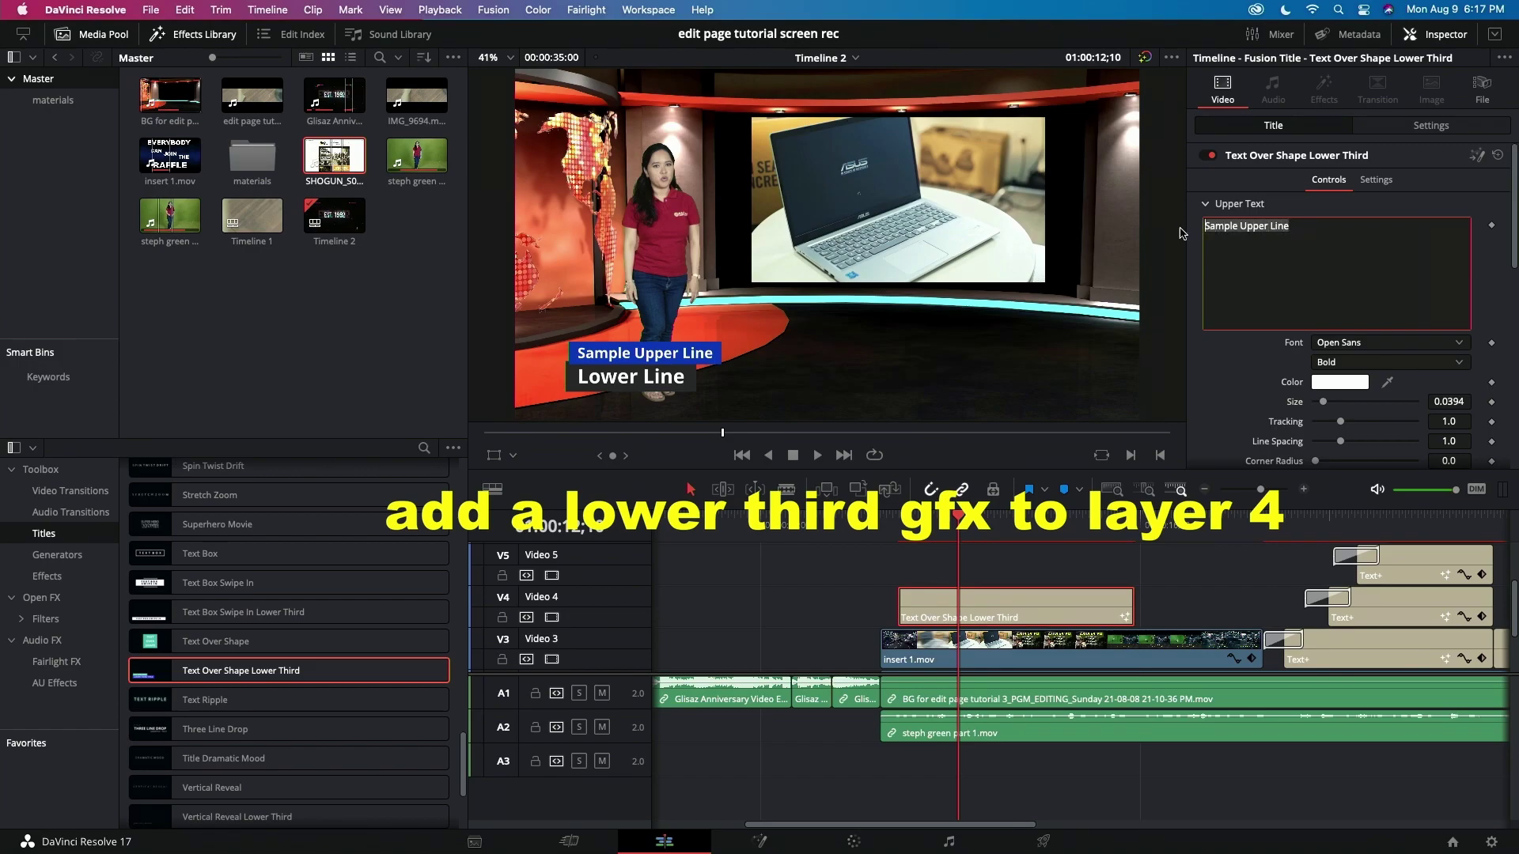
pyautogui.press('BackSpace')
pyautogui.write('Stephanie')
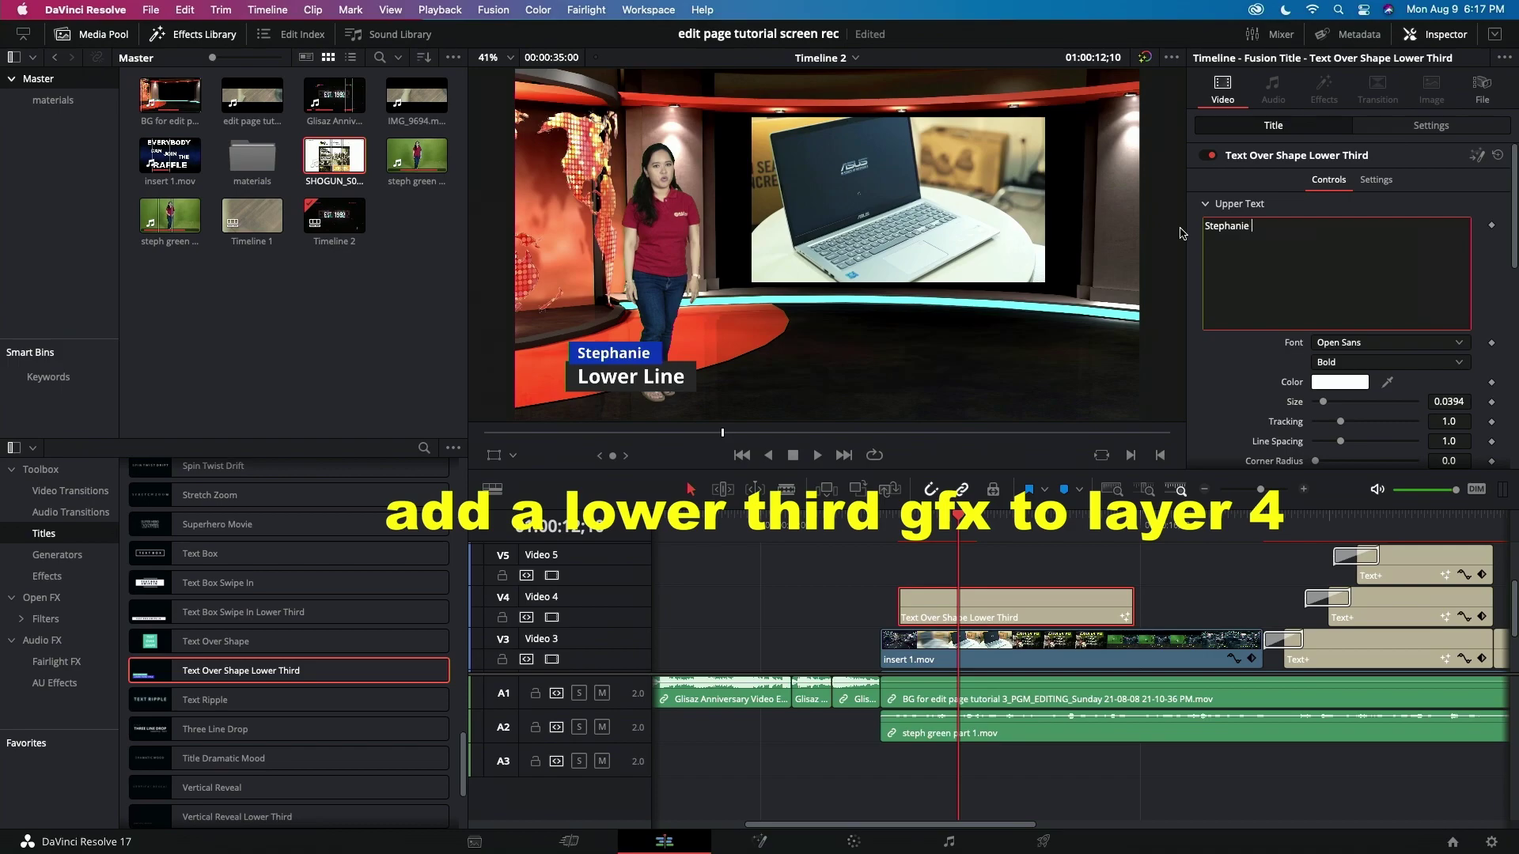
pyautogui.write(' Ferrer')
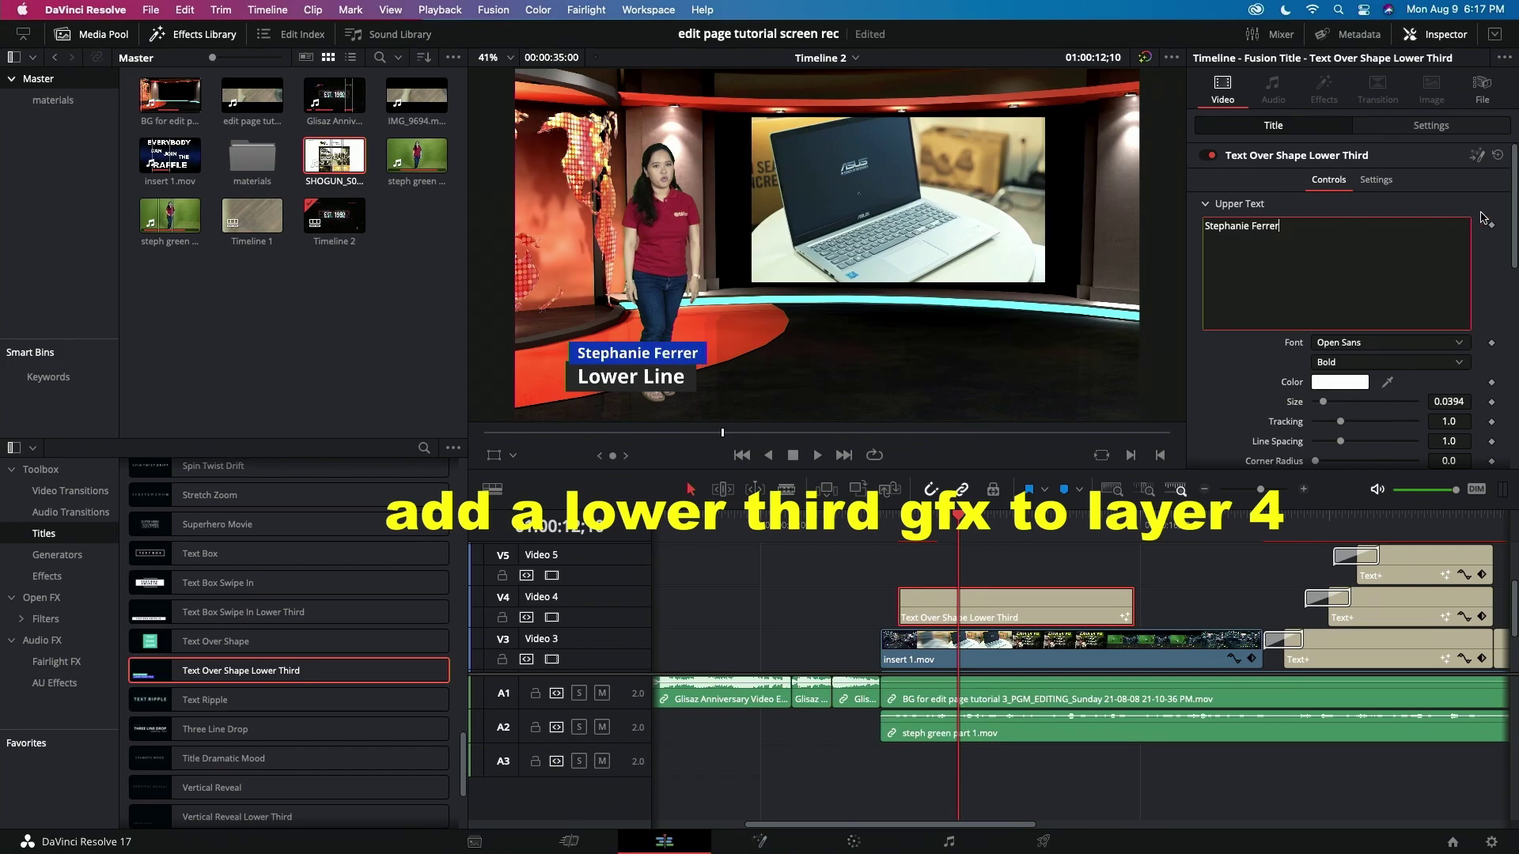
# Step: Replace the lower text with GLISAZ AUDIO VIDEO CORP
pyautogui.scroll(-6, 1370, 344)
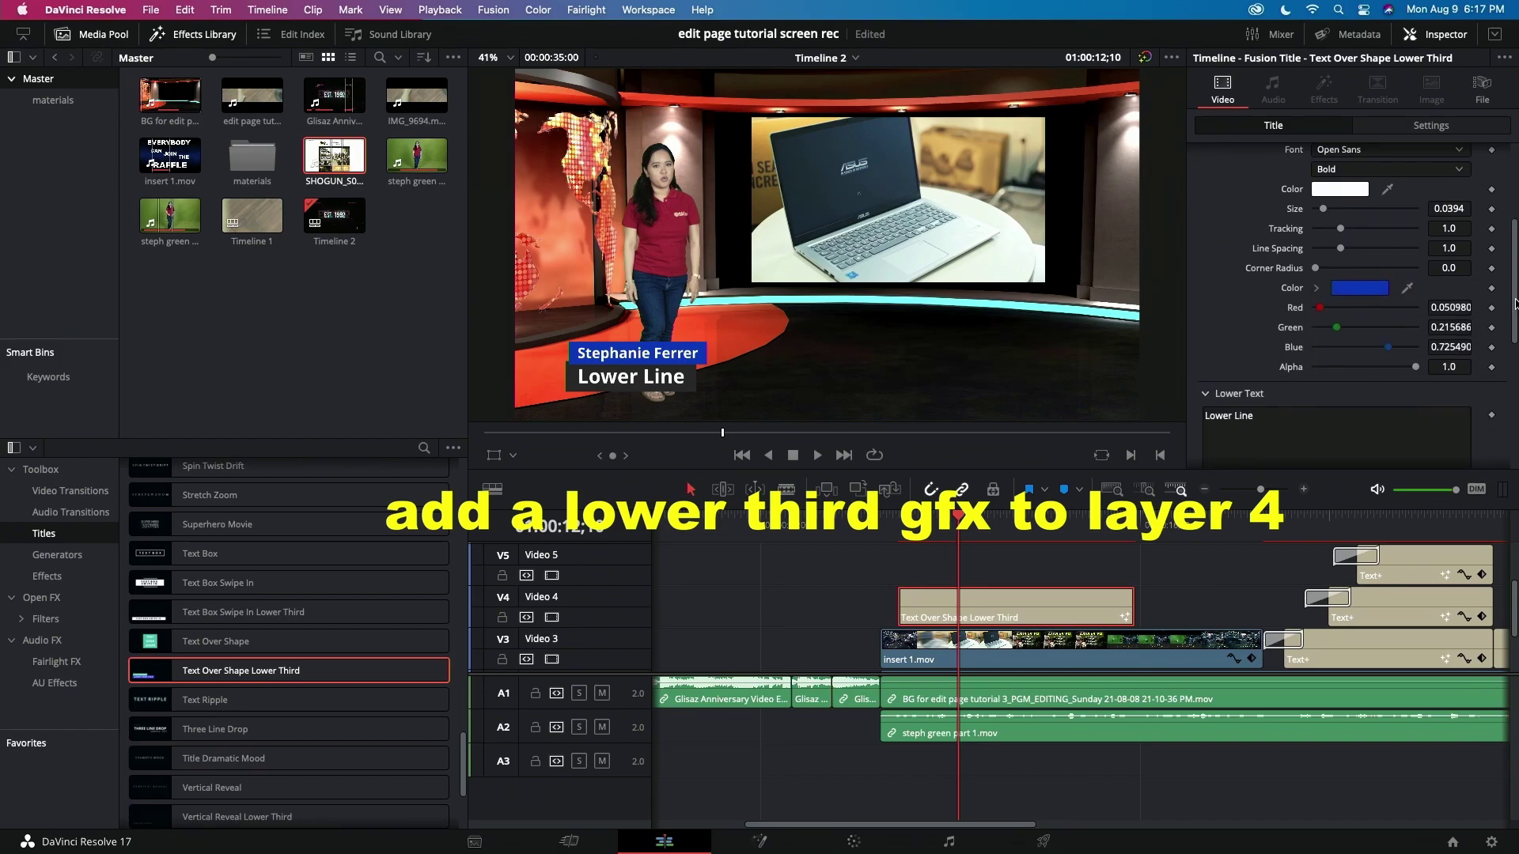
pyautogui.click(1371, 344)
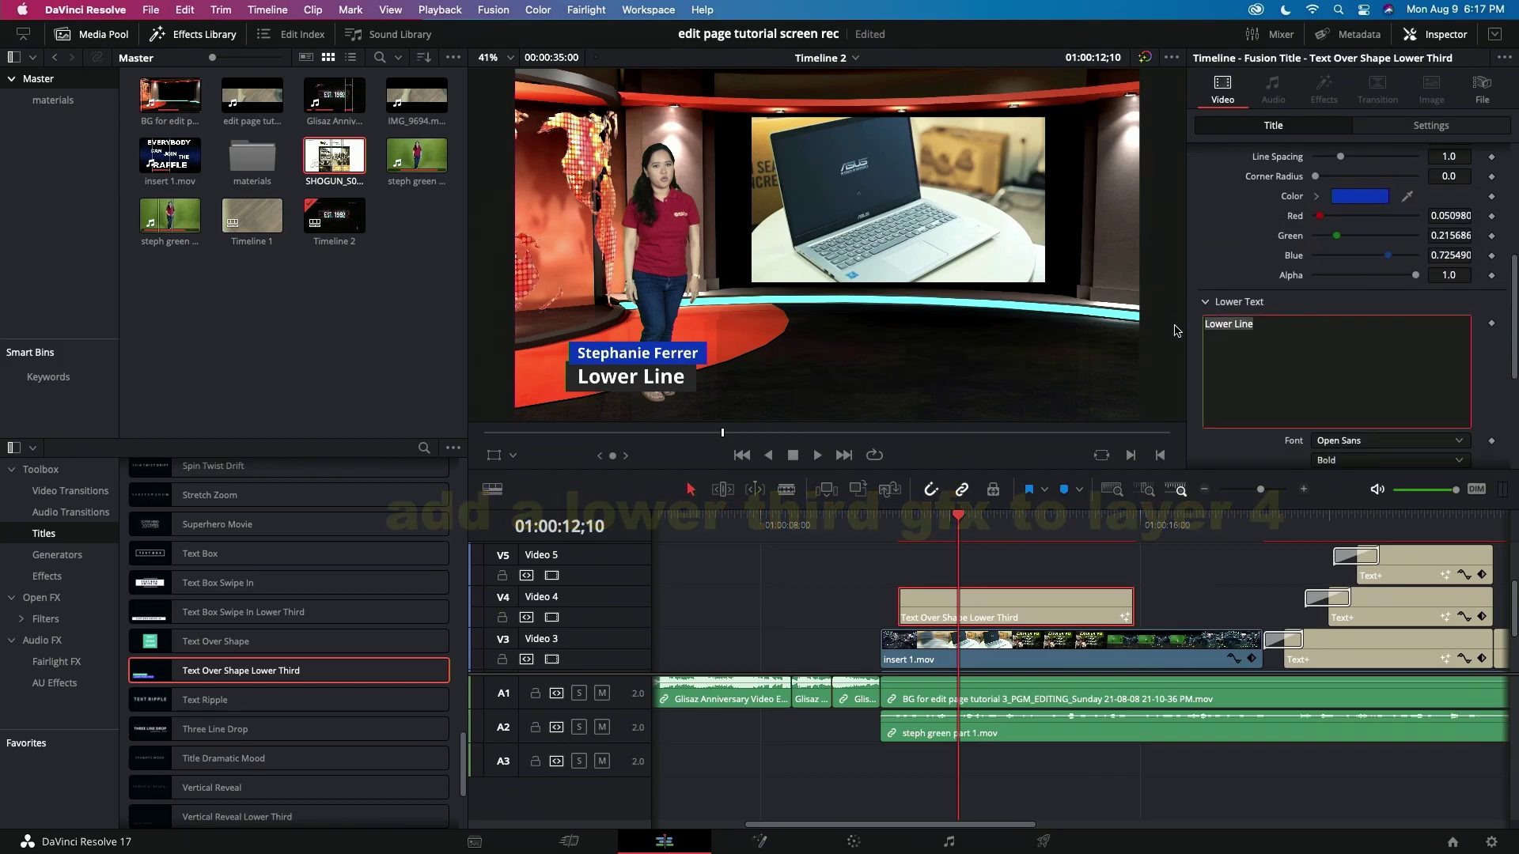
pyautogui.press('BackSpace')
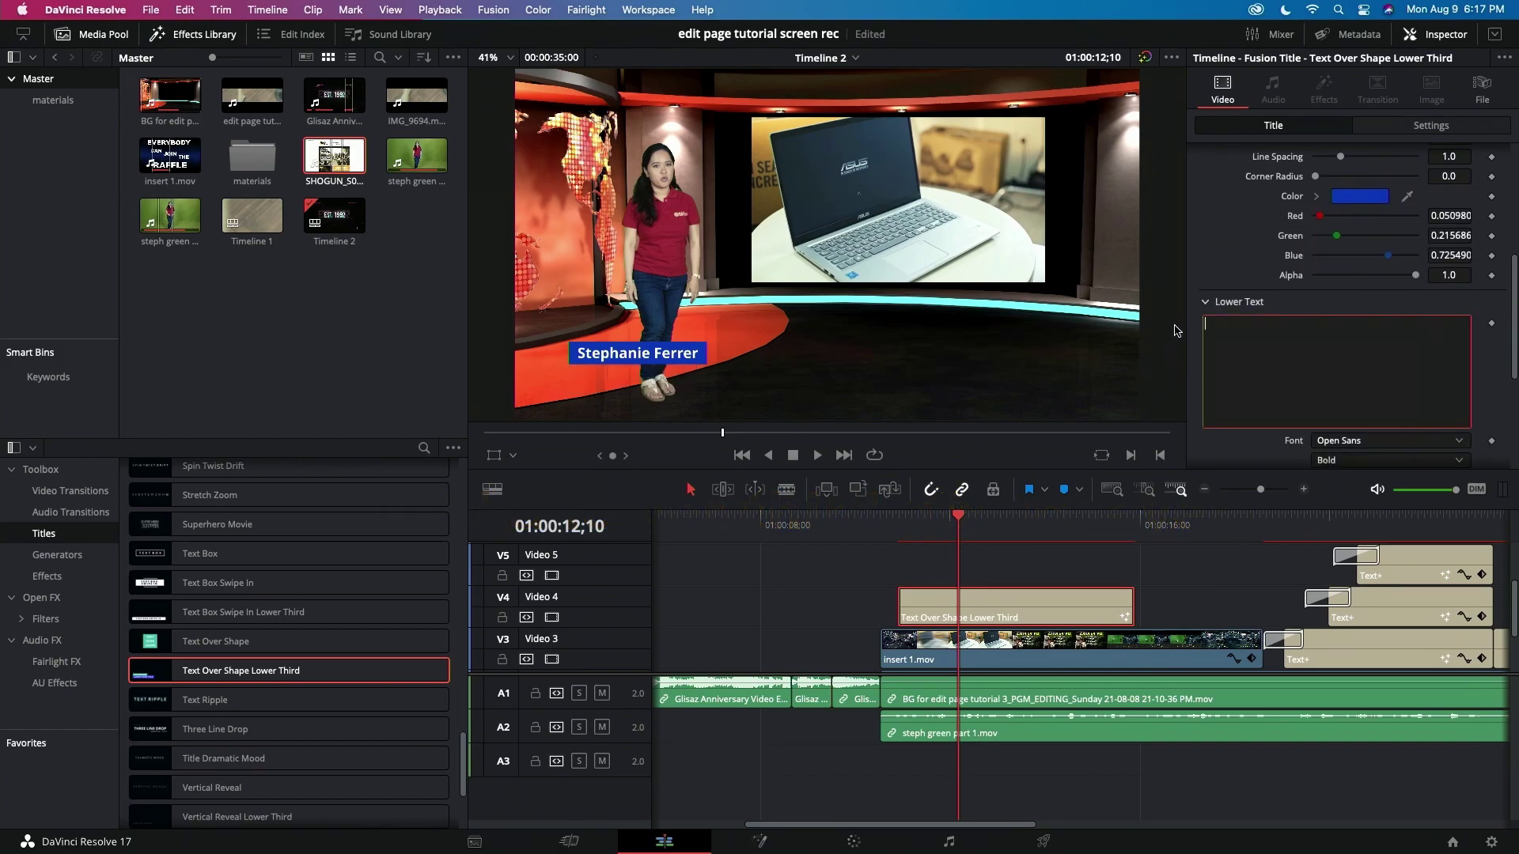
pyautogui.write('GLISAZ')
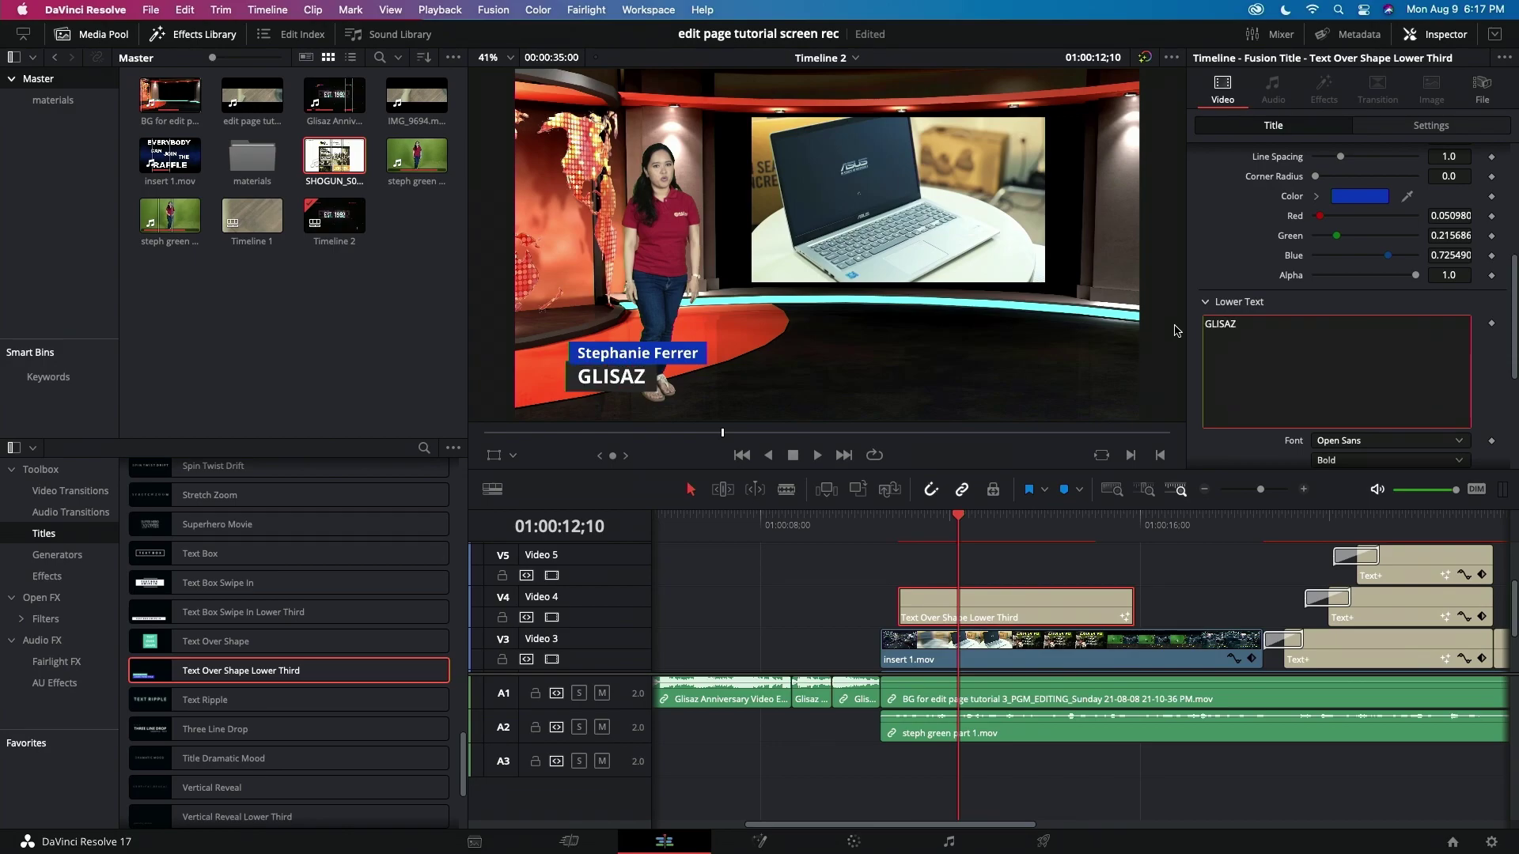
pyautogui.write(' AUDIO VIDEO CORP.')
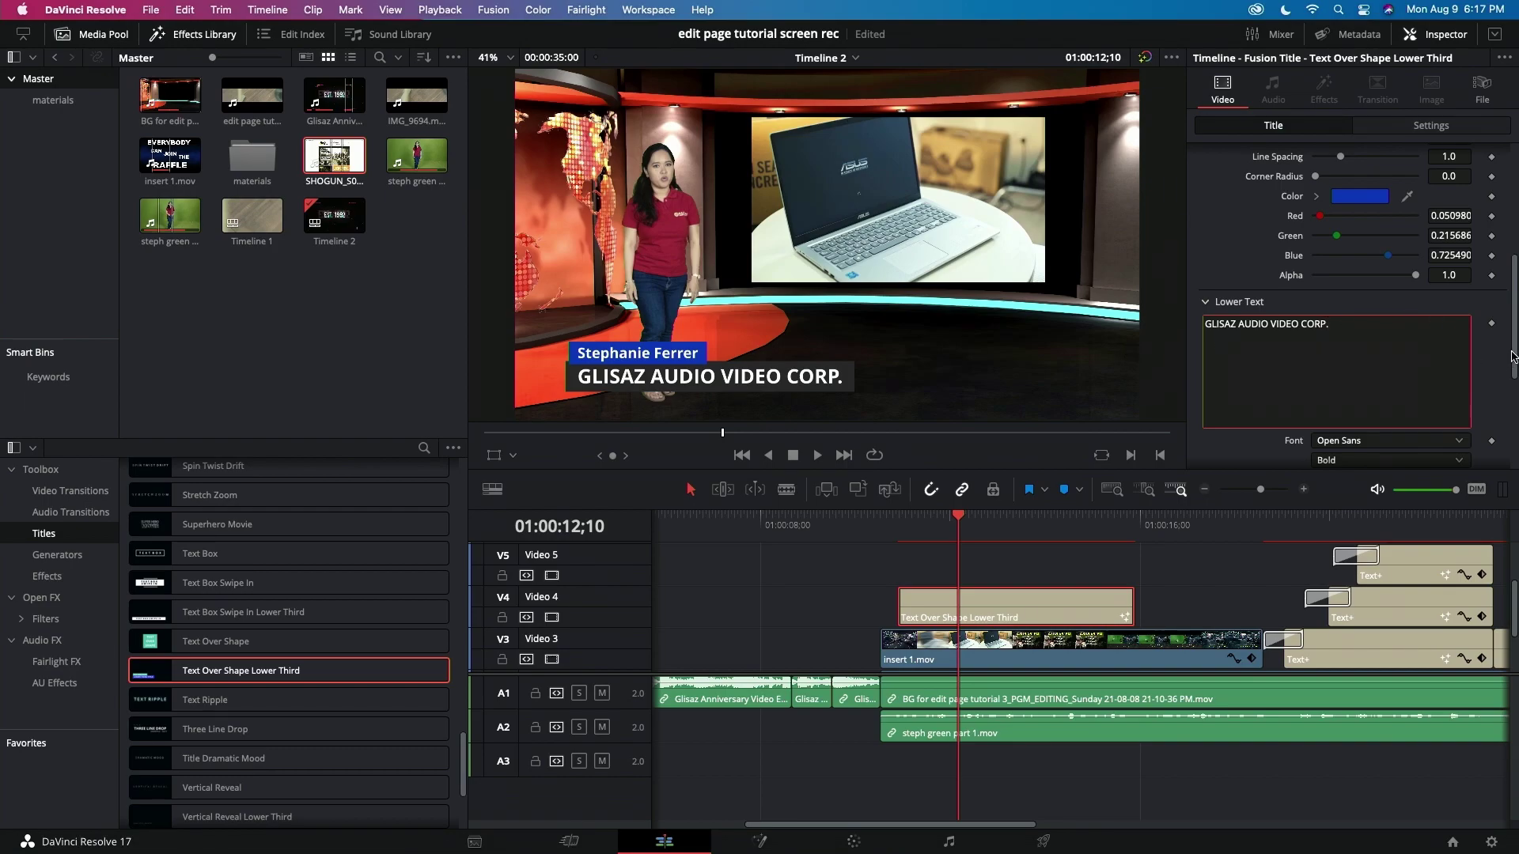
pyautogui.scroll(-4, 1511, 357)
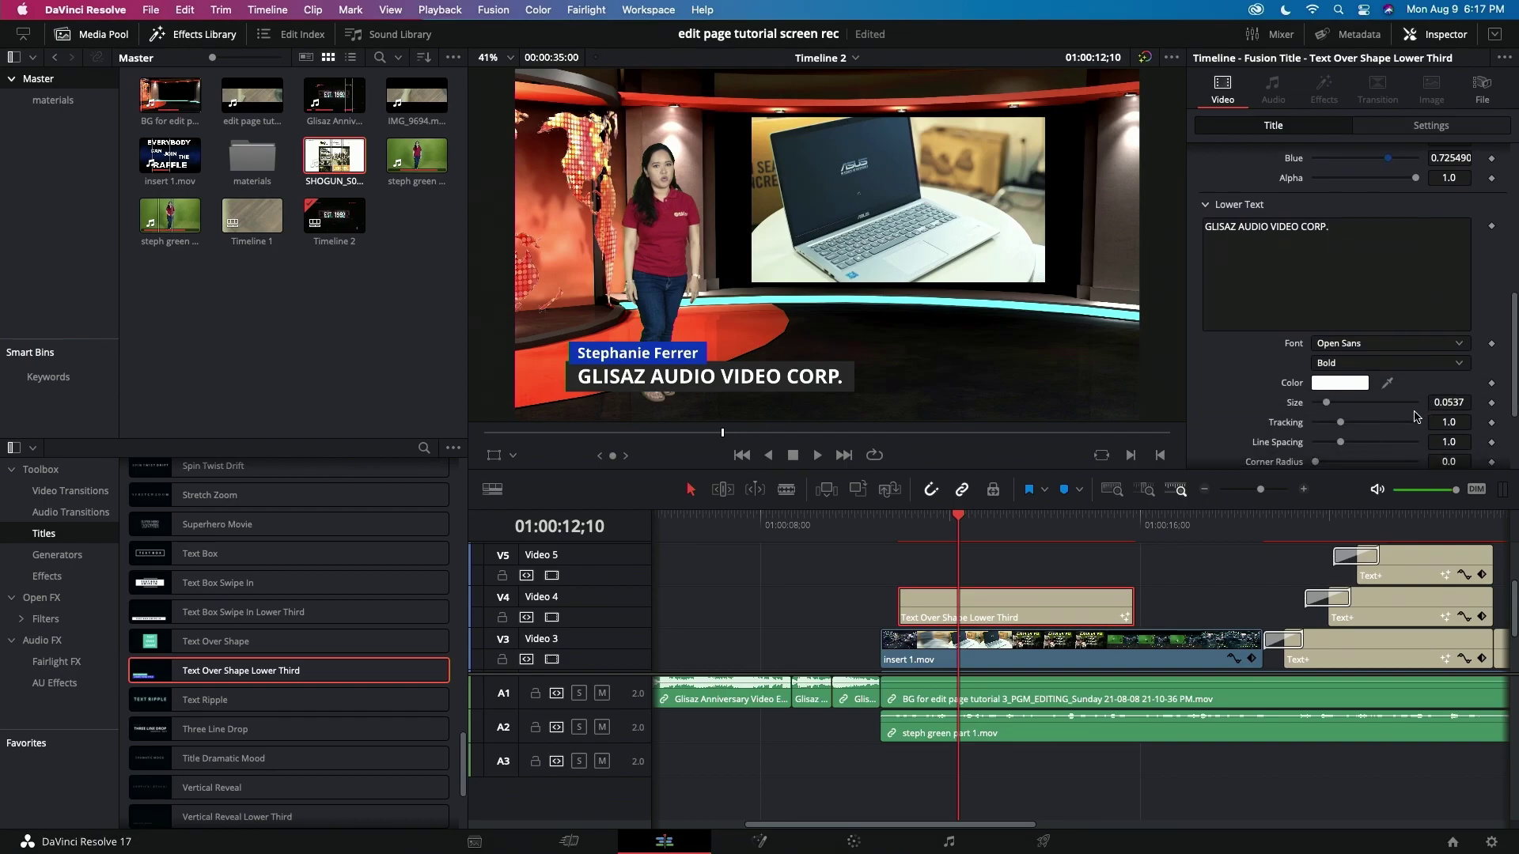
# Step: Reduce the Lower Text Size, colour it Yellow, and raise the Upper Text Size slightly
pyautogui.moveTo(1328, 406); pyautogui.dragTo(1325, 409)
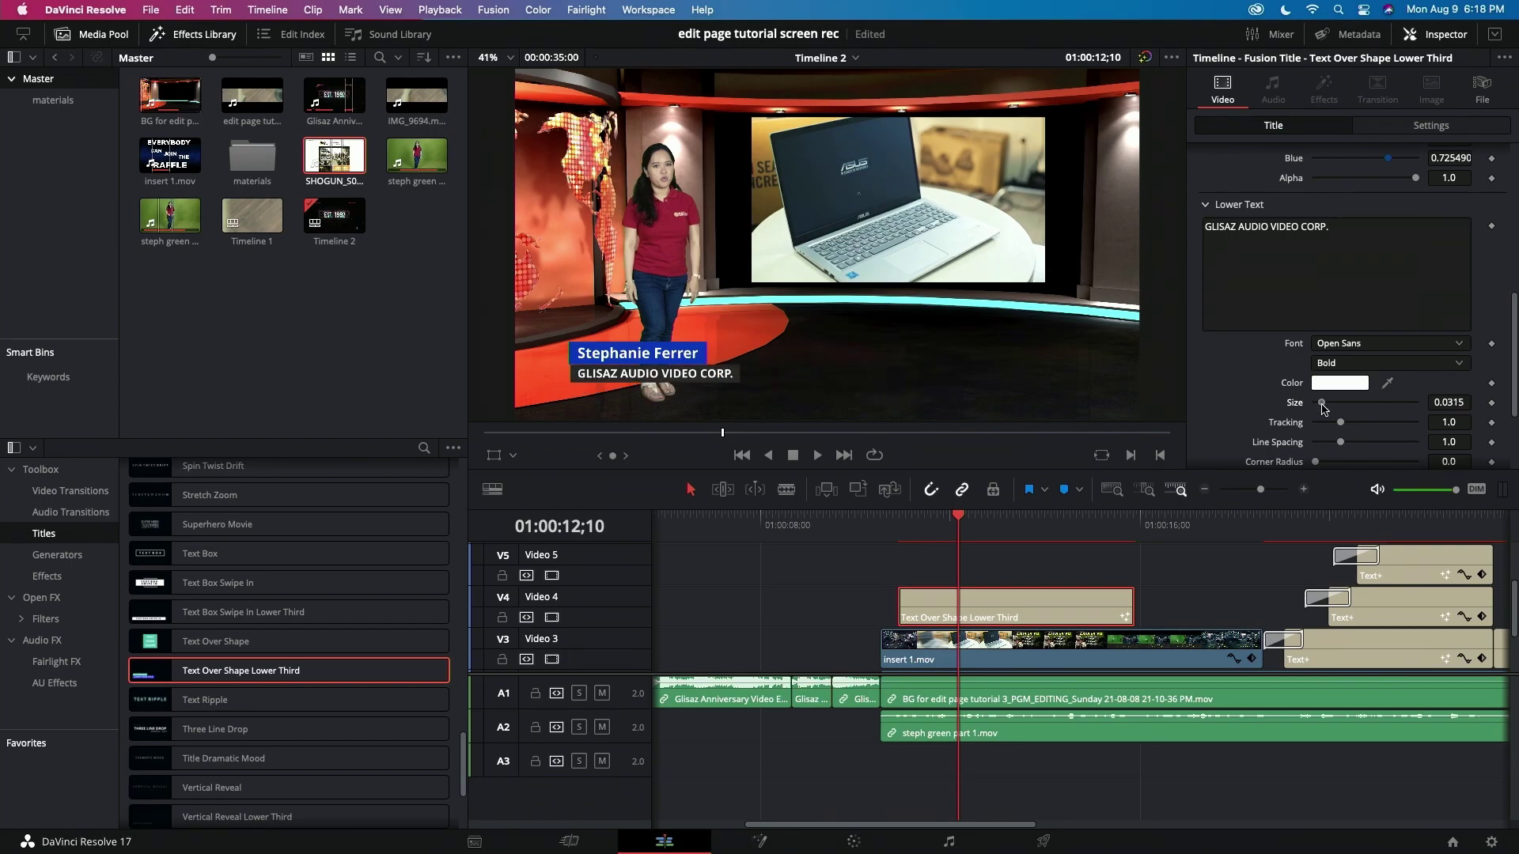
pyautogui.click(1333, 386)
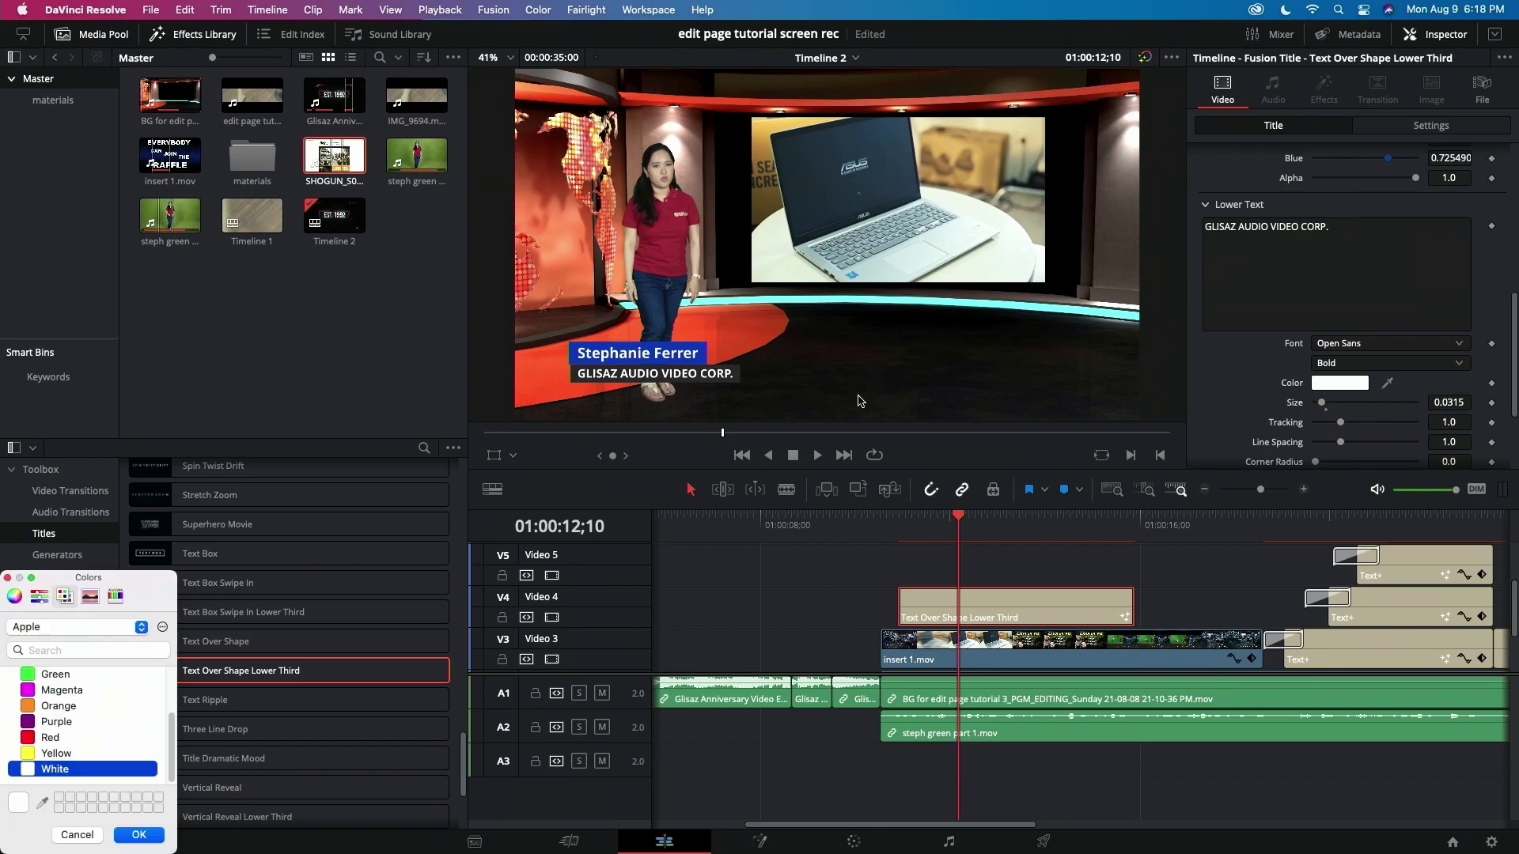
pyautogui.click(32, 754)
pyautogui.click(139, 833)
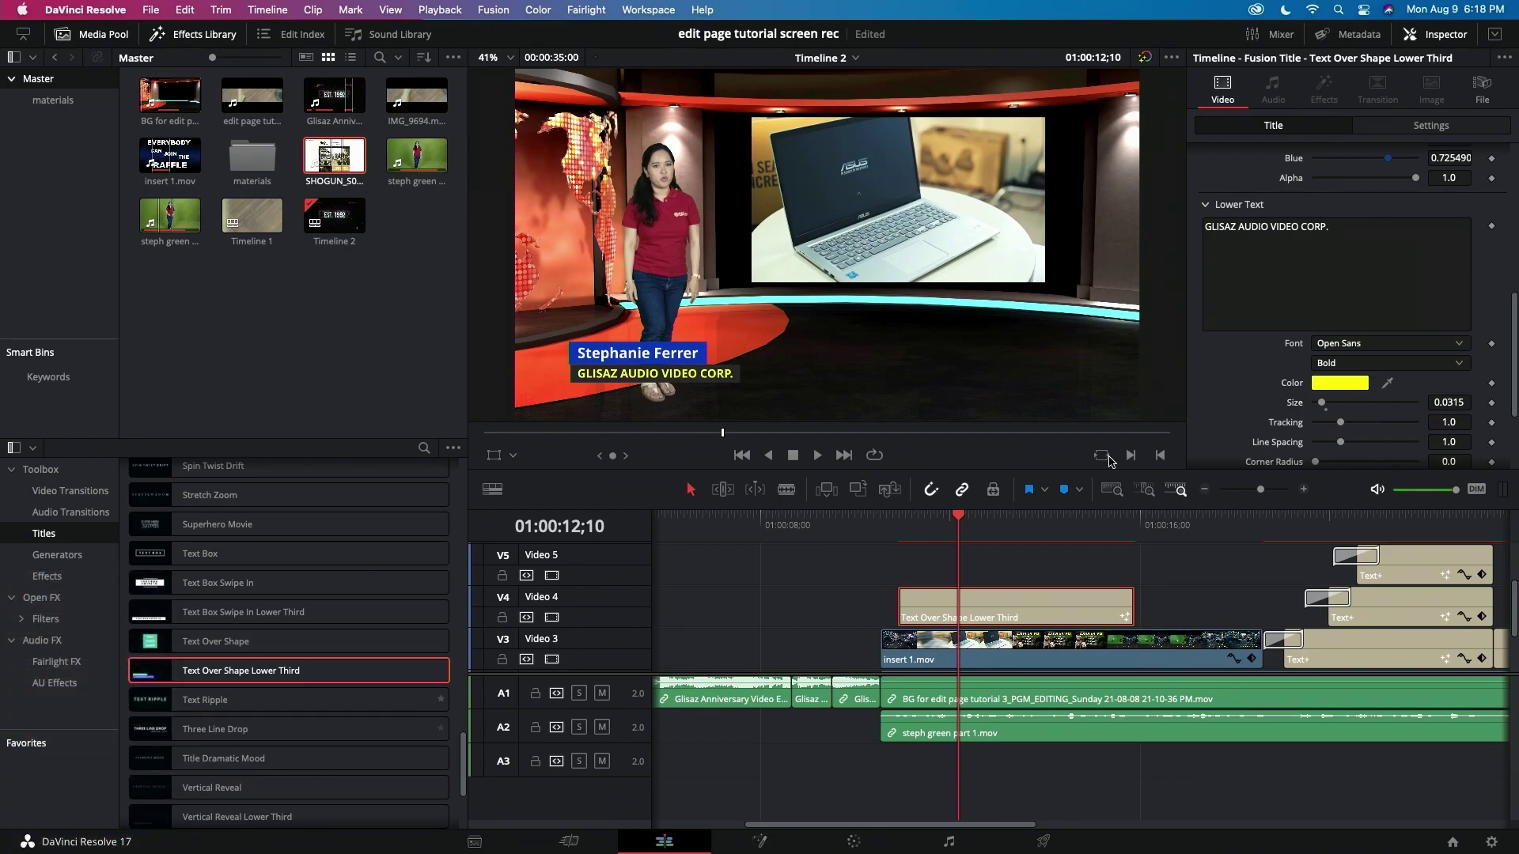
pyautogui.scroll(5, 1421, 303)
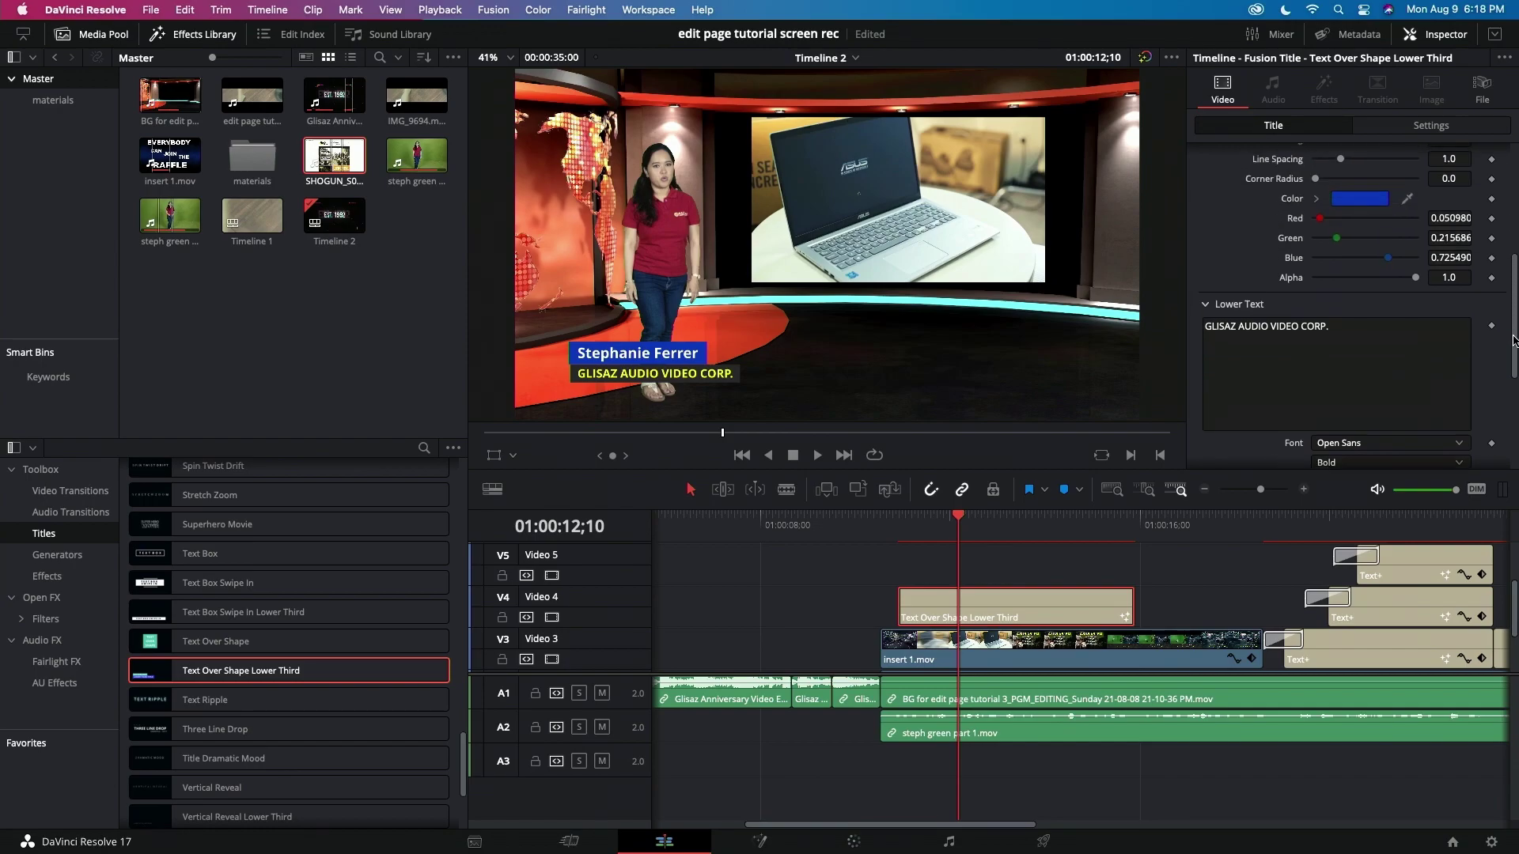
pyautogui.moveTo(1324, 298); pyautogui.dragTo(1324, 298)
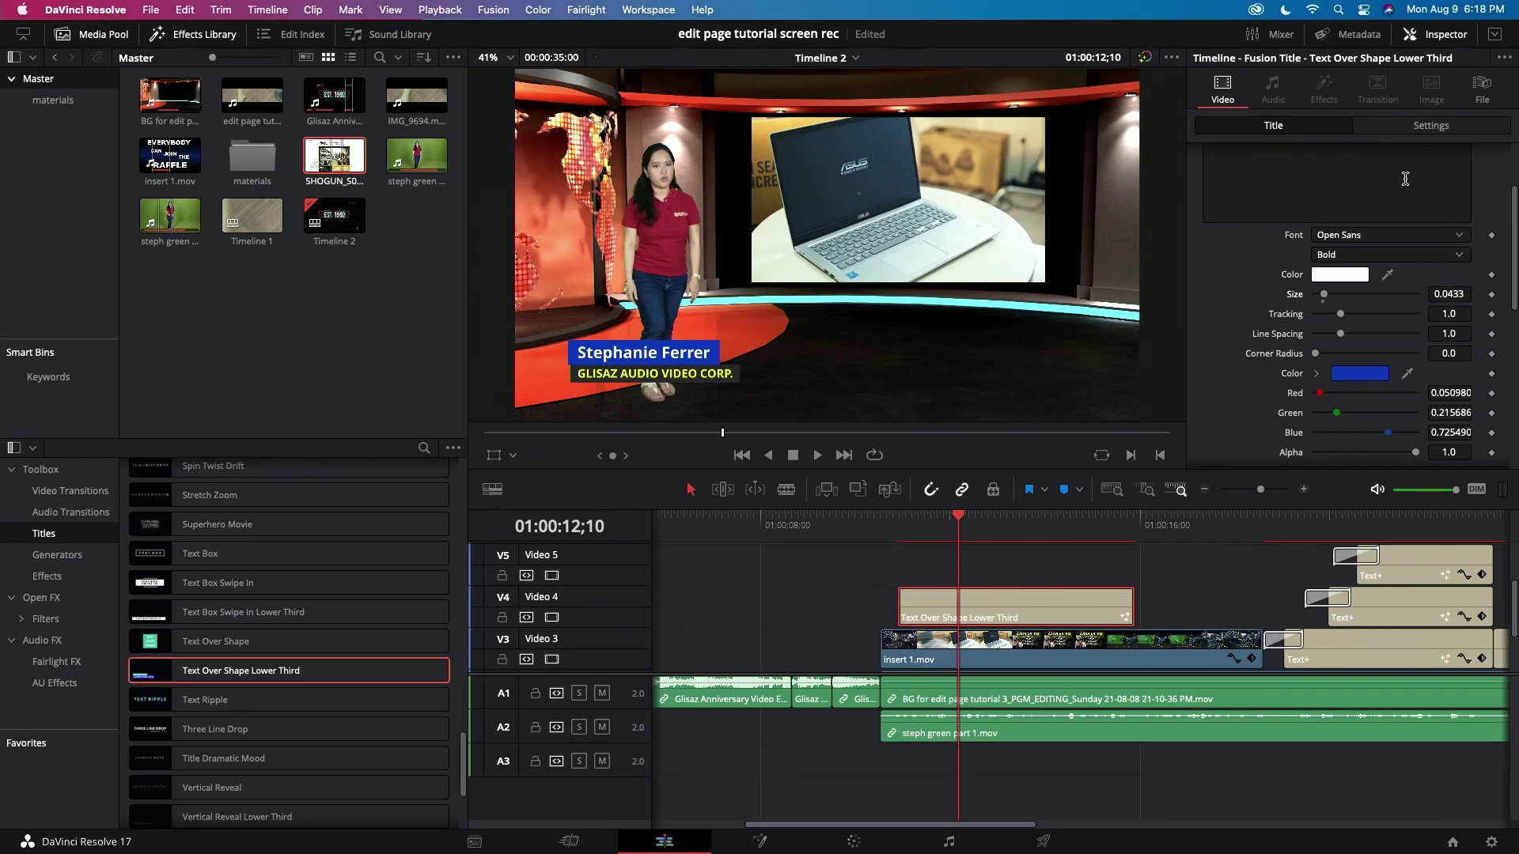
# Step: Reposition the lower third to X 432, Y -55, right of the presenter
pyautogui.click(1430, 127)
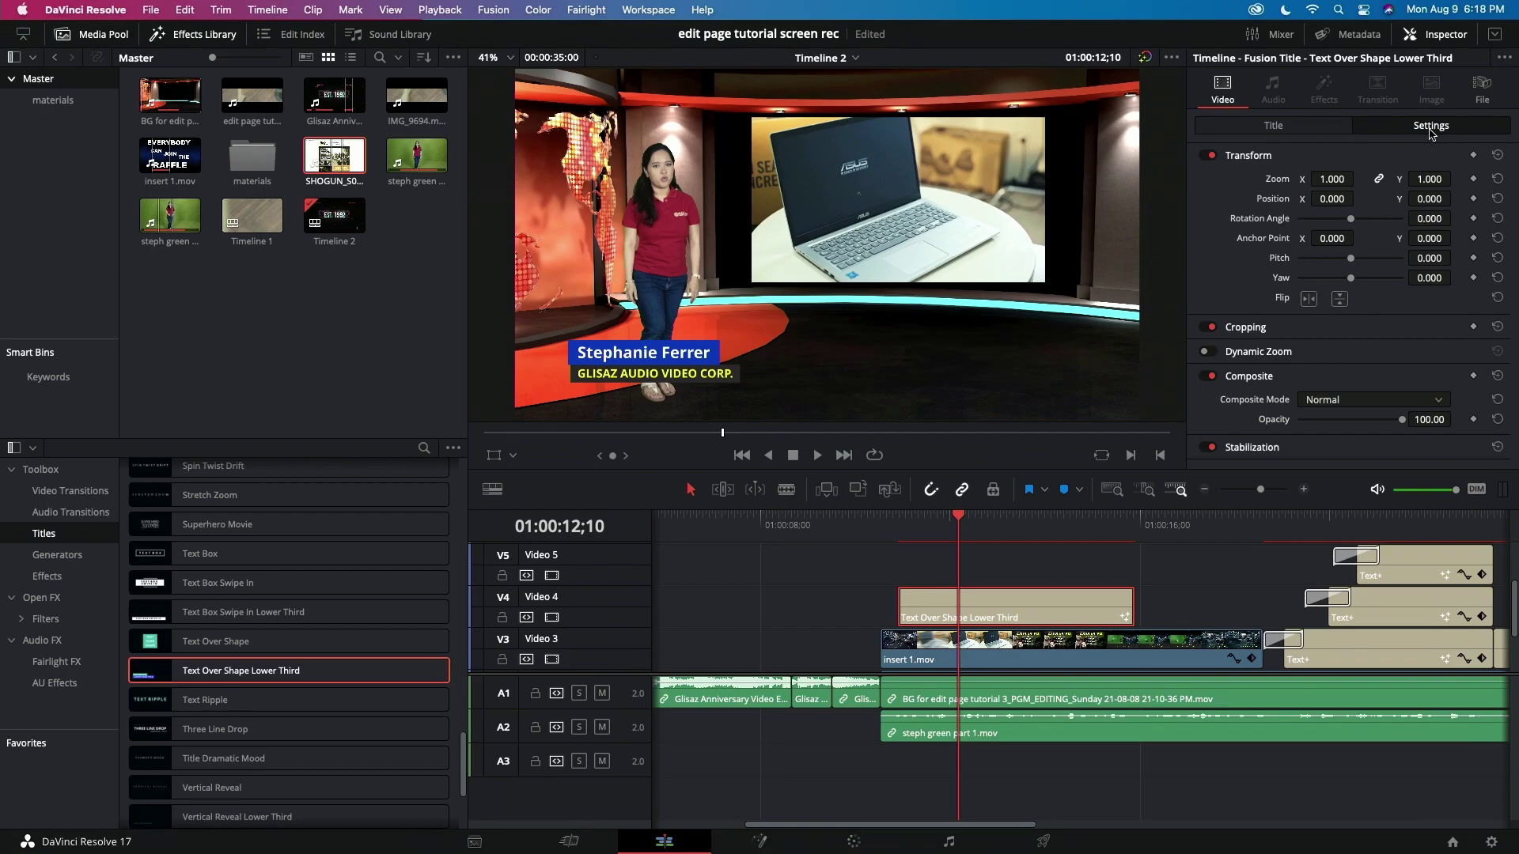
pyautogui.moveTo(1325, 200)
pyautogui.mouseDown()
pyautogui.moveTo(1359, 198)
pyautogui.moveTo(1329, 200)
pyautogui.mouseUp()
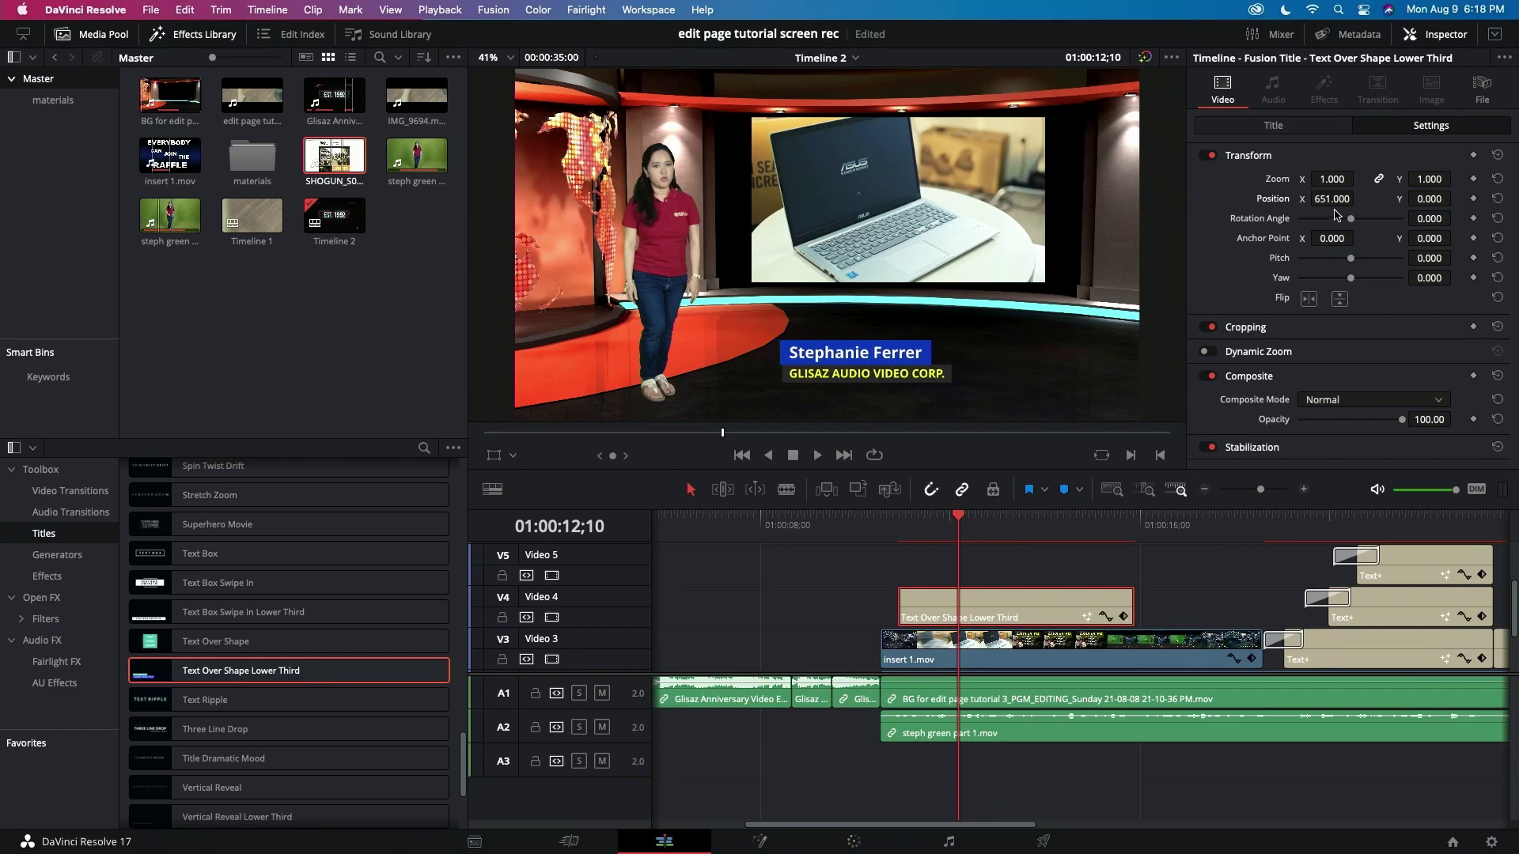
pyautogui.moveTo(1329, 199); pyautogui.dragTo(1322, 414)
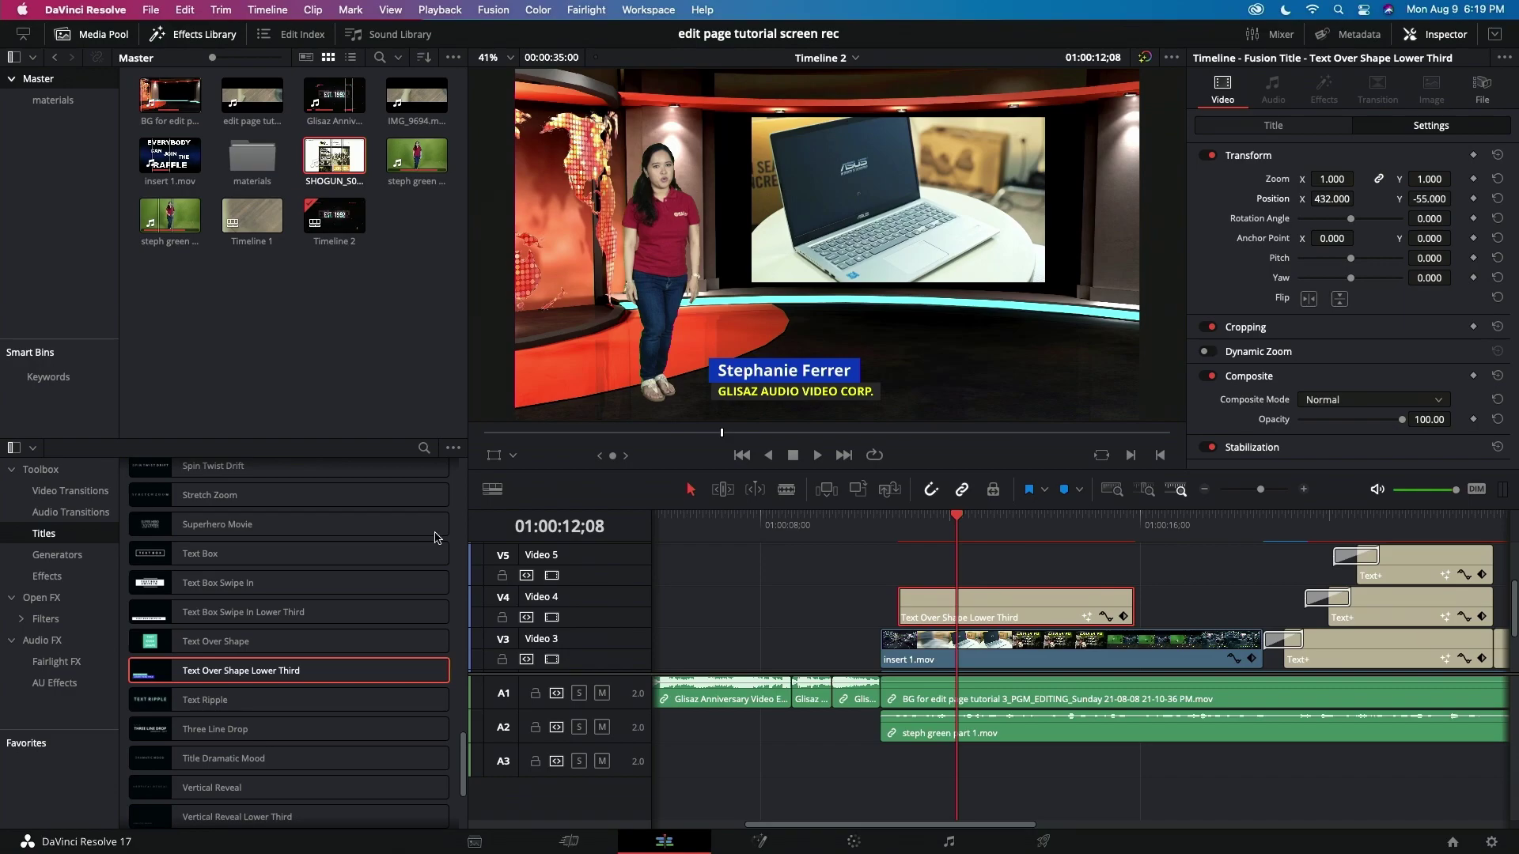
pyautogui.click(87, 498)
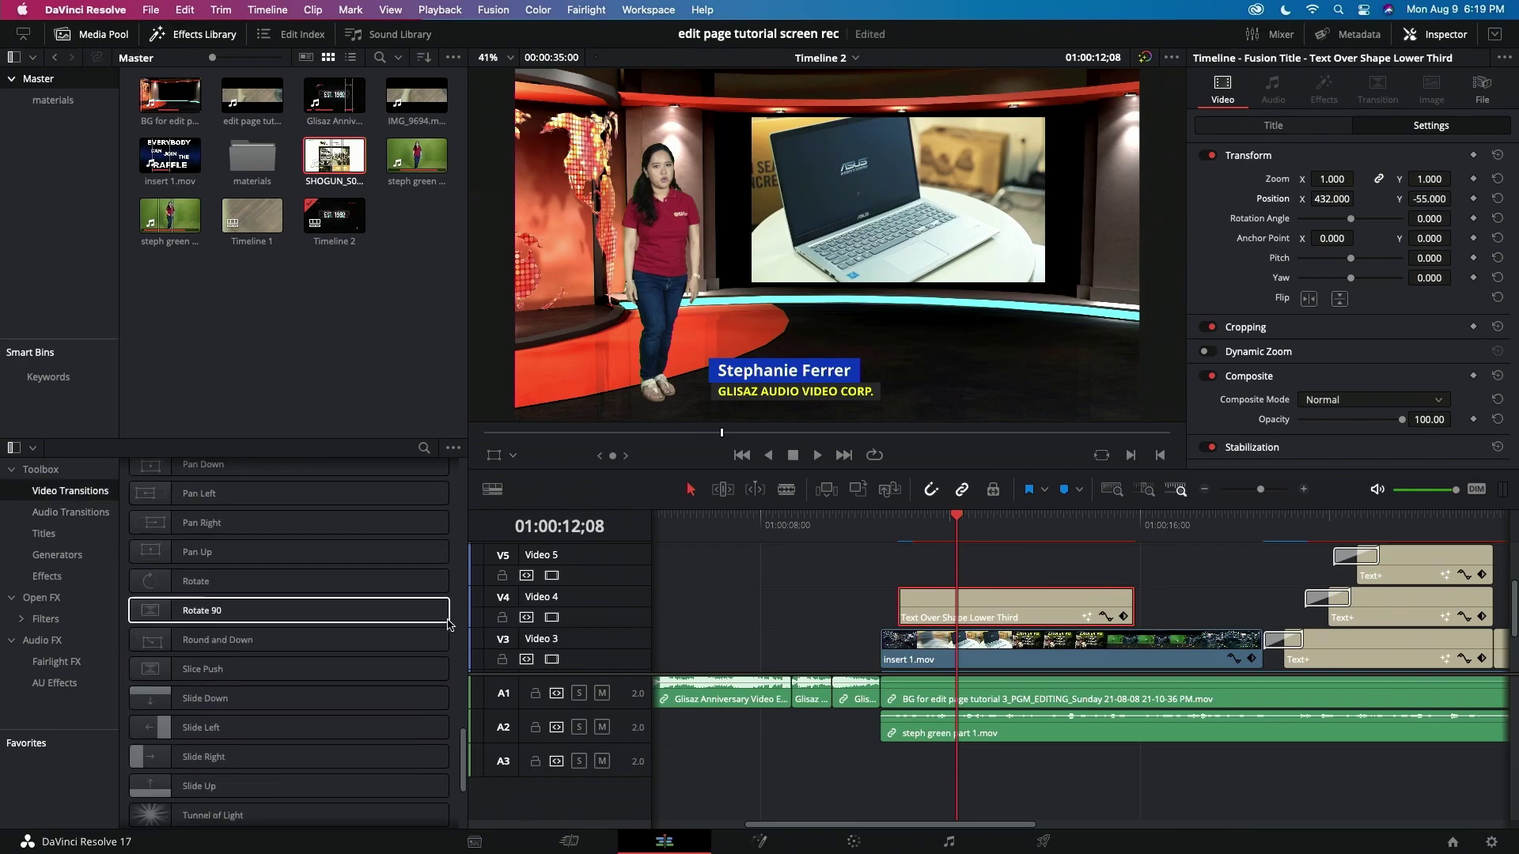
# Step: Add Cross Dissolves to both ends of the V4 lower third and play it back
pyautogui.moveTo(466, 639); pyautogui.dragTo(466, 479)
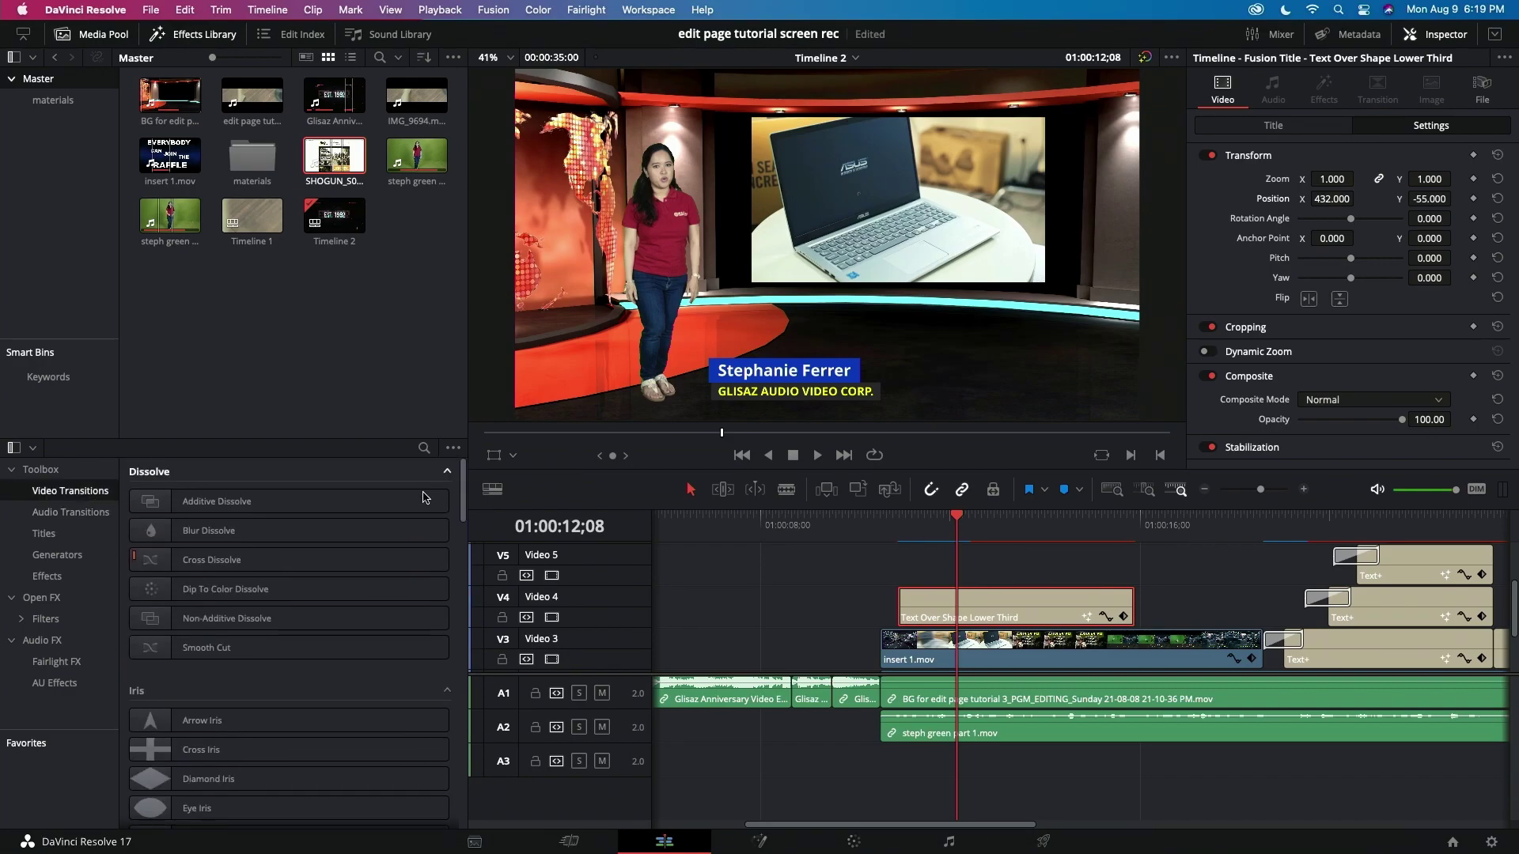
pyautogui.moveTo(237, 559); pyautogui.dragTo(1132, 605)
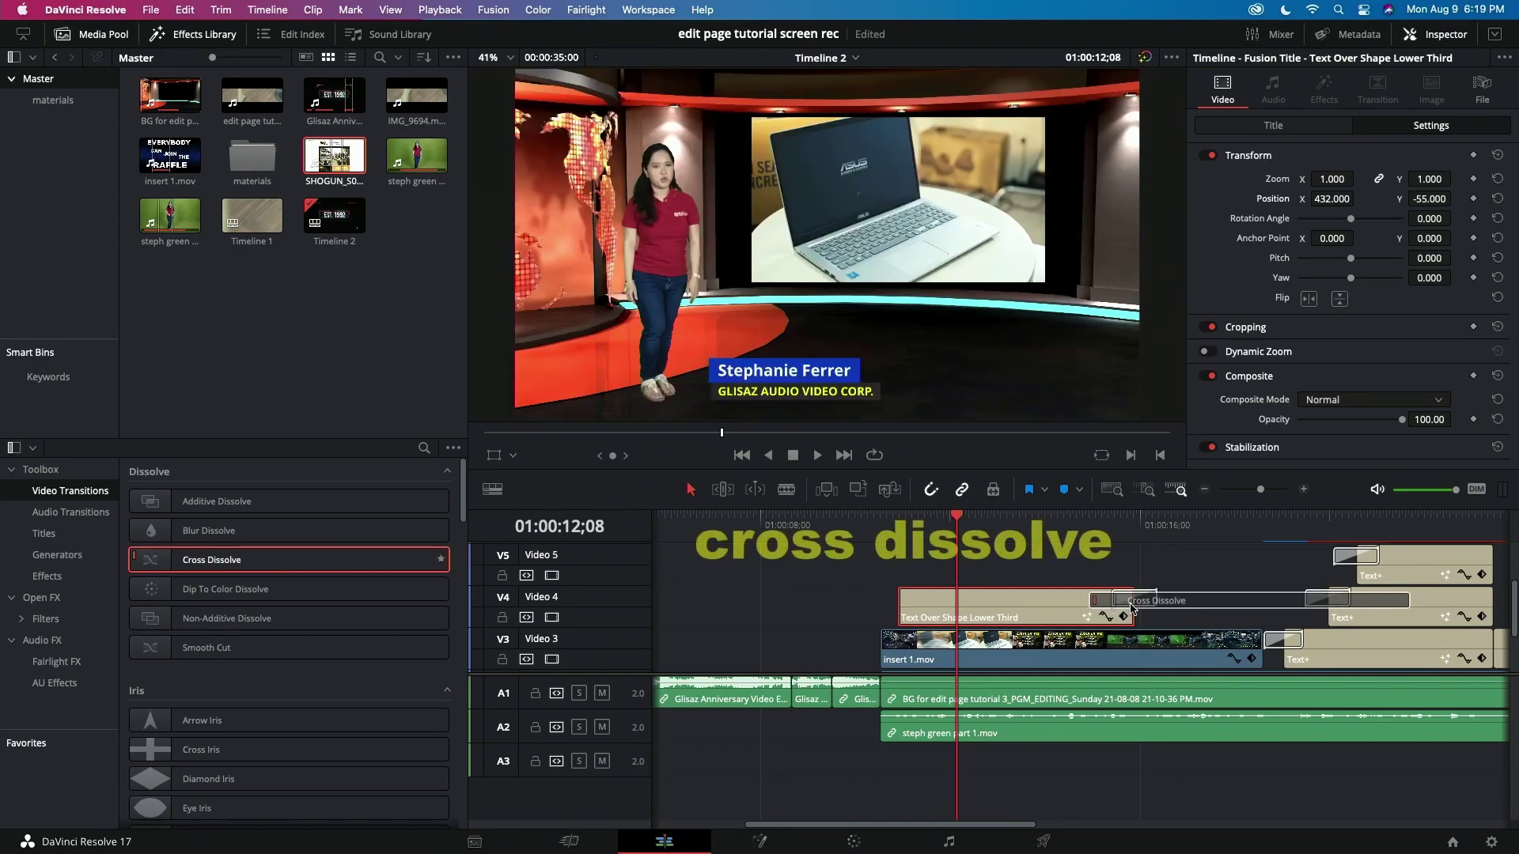
pyautogui.moveTo(957, 516); pyautogui.dragTo(860, 518)
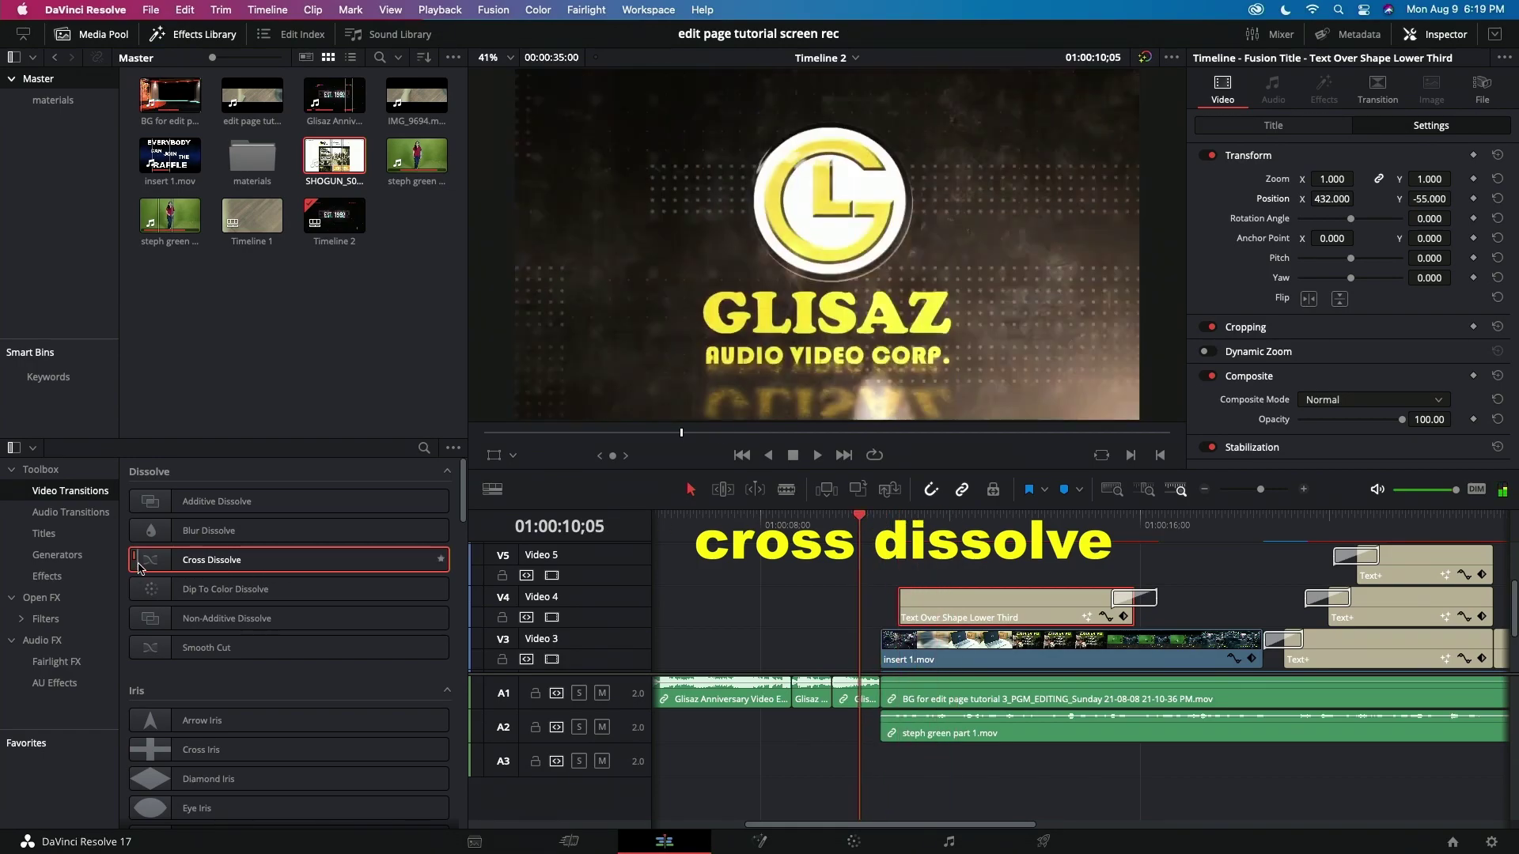
pyautogui.moveTo(139, 568); pyautogui.dragTo(904, 611)
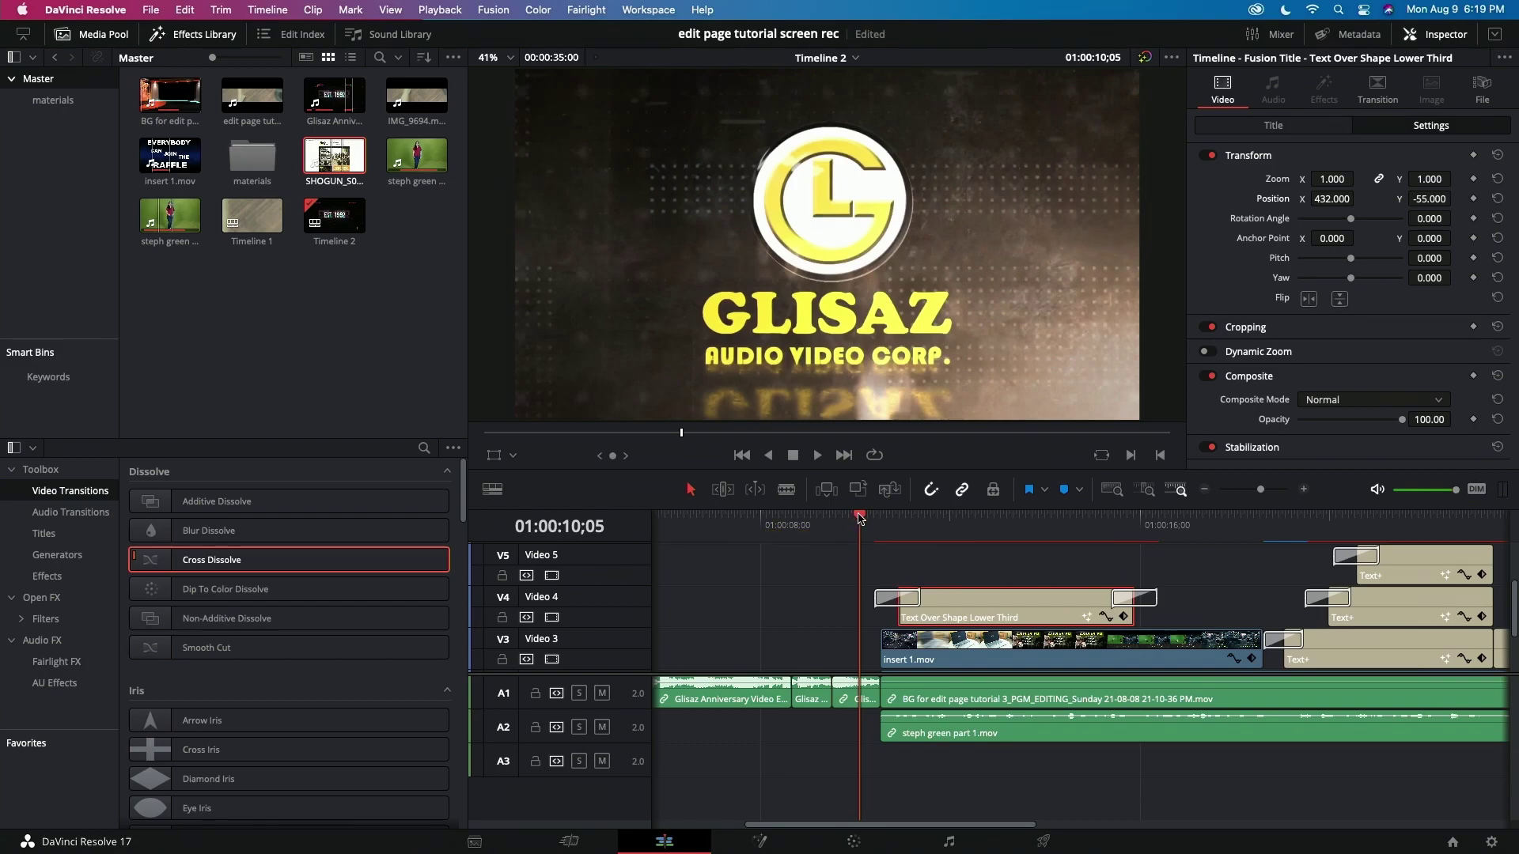
pyautogui.moveTo(859, 518); pyautogui.dragTo(850, 518)
pyautogui.press('space')
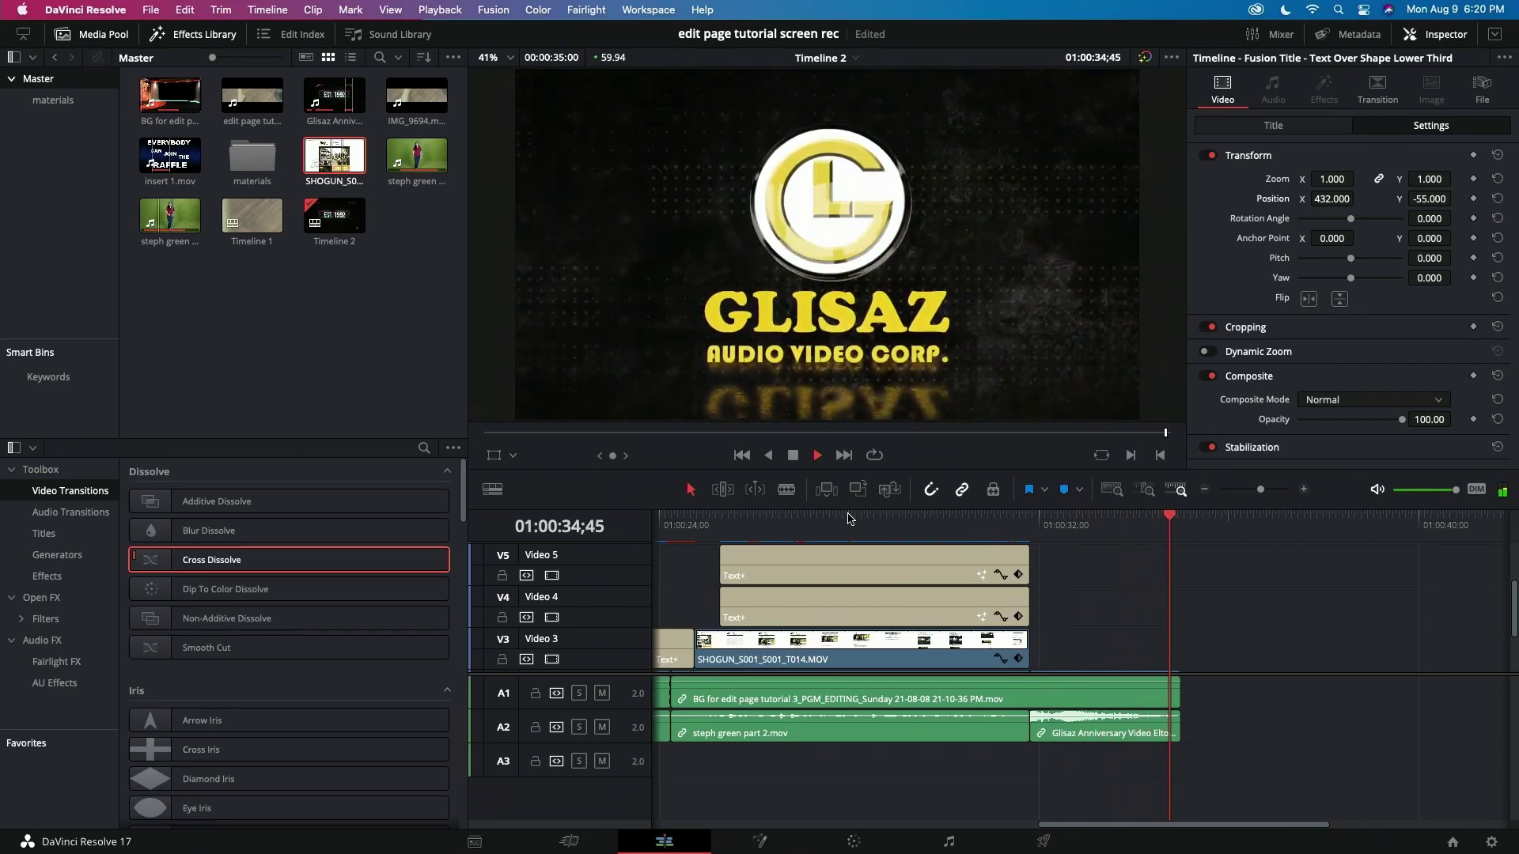
pyautogui.moveTo(1164, 434); pyautogui.dragTo(475, 436)
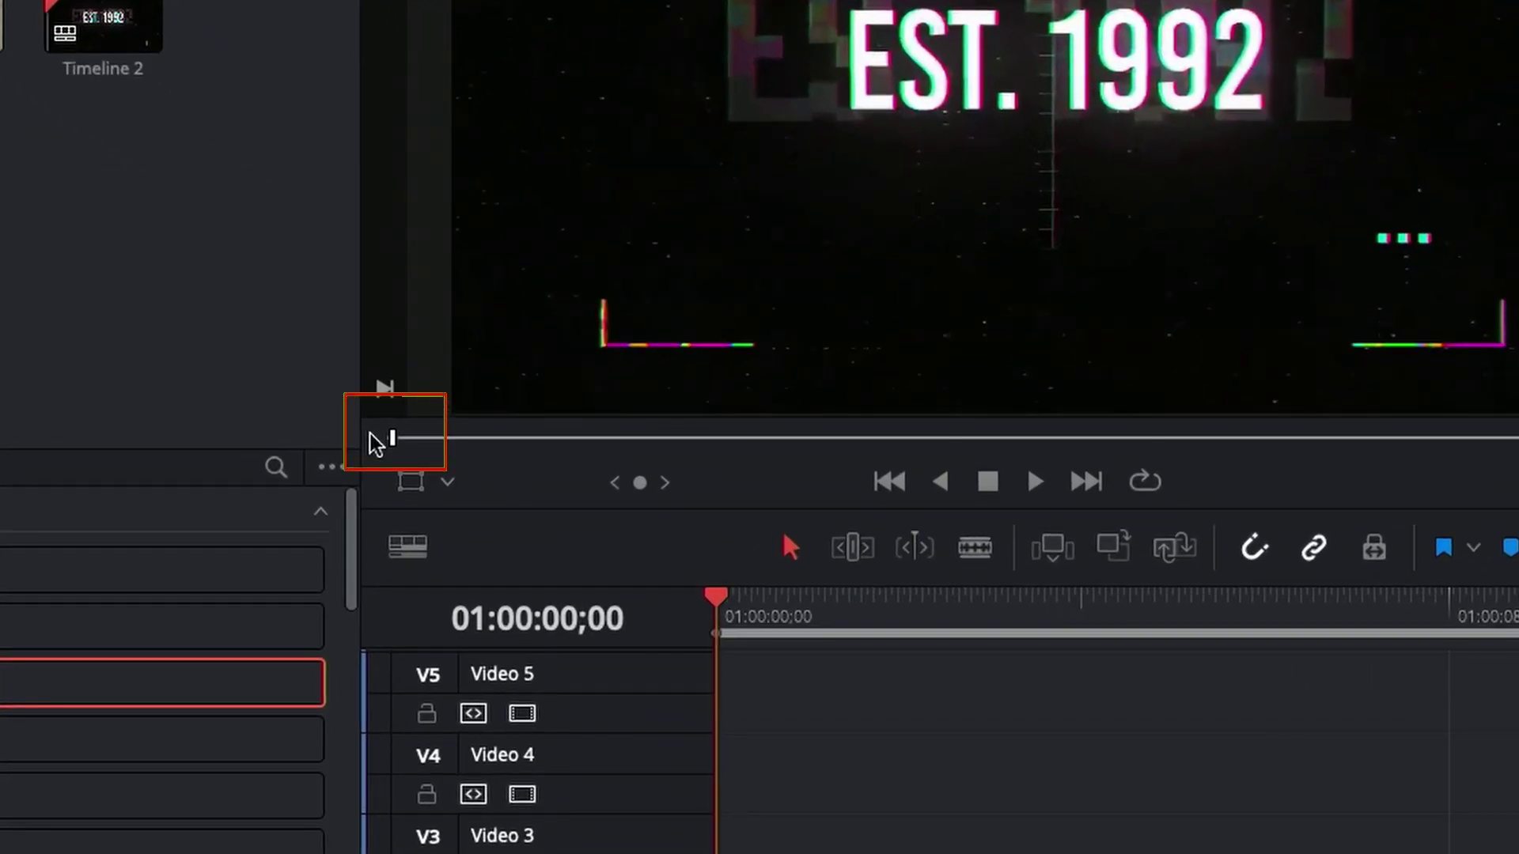
pyautogui.moveTo(397, 448); pyautogui.dragTo(1518, 437)
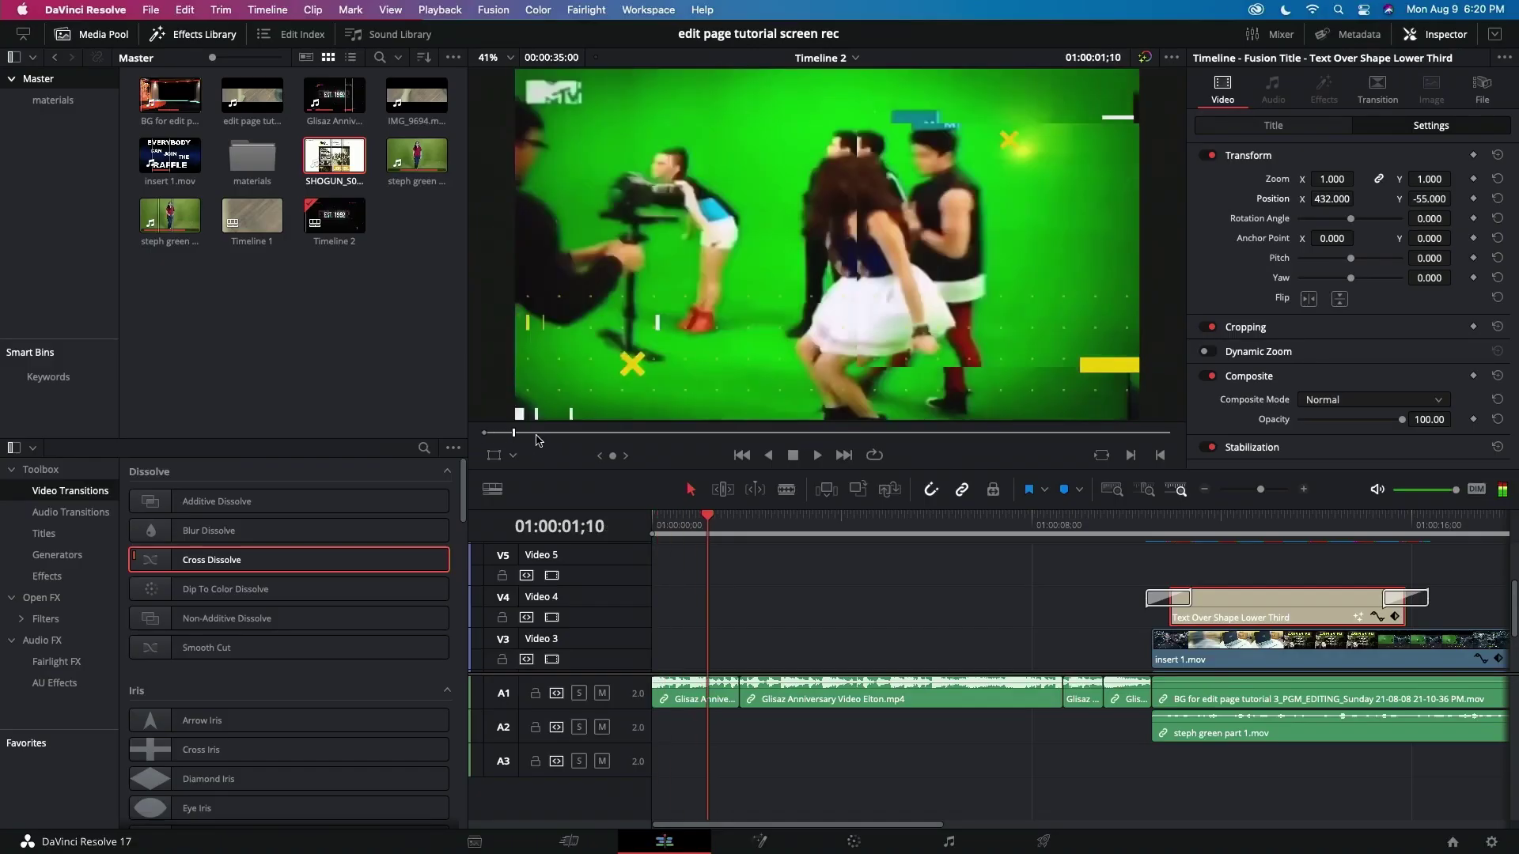
pyautogui.moveTo(1088, 431); pyautogui.dragTo(1174, 427)
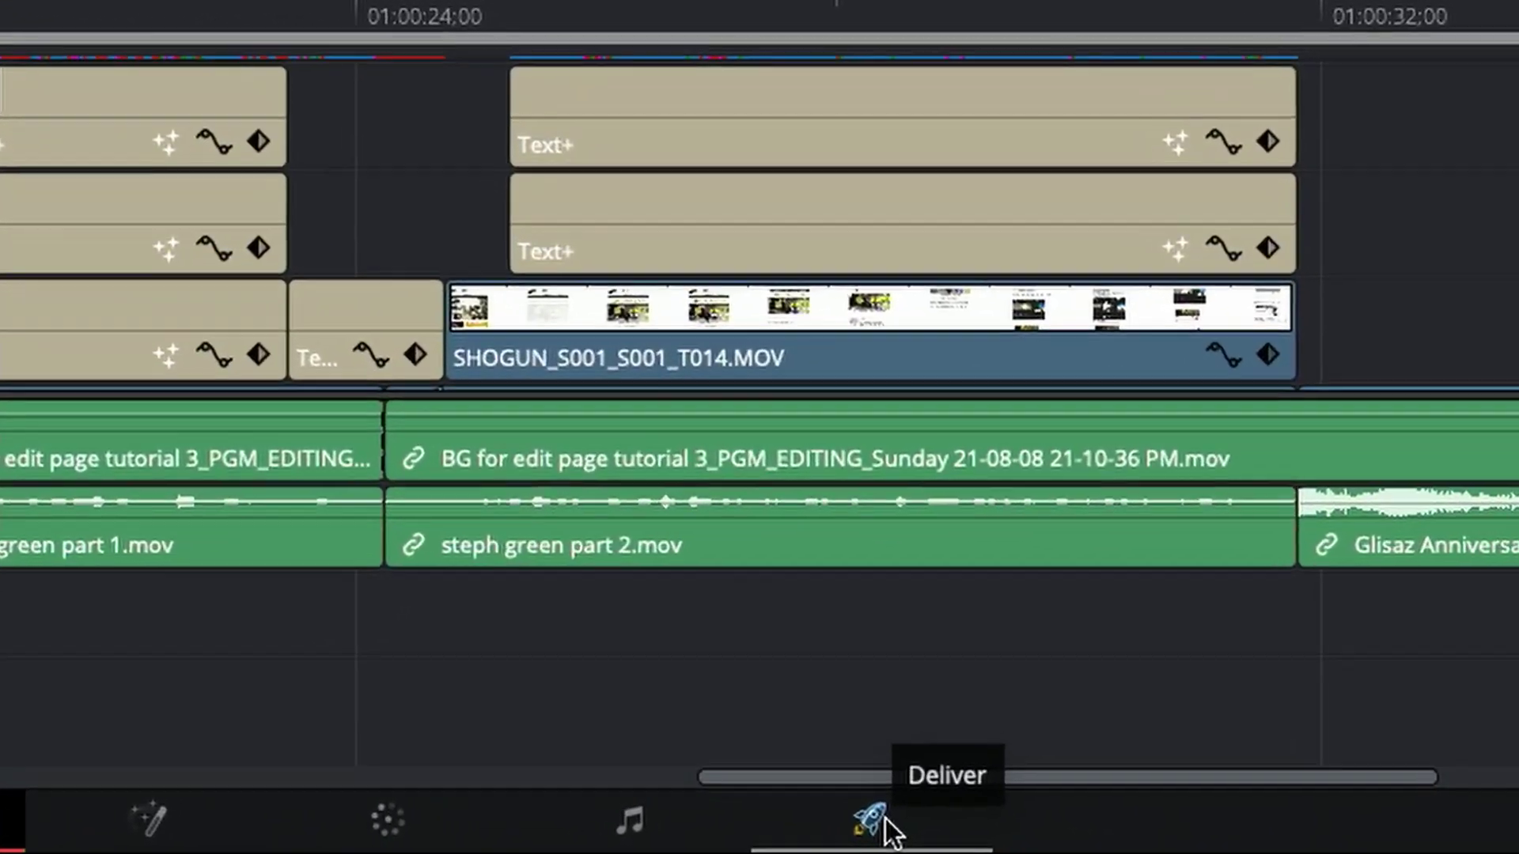
pyautogui.click(1049, 844)
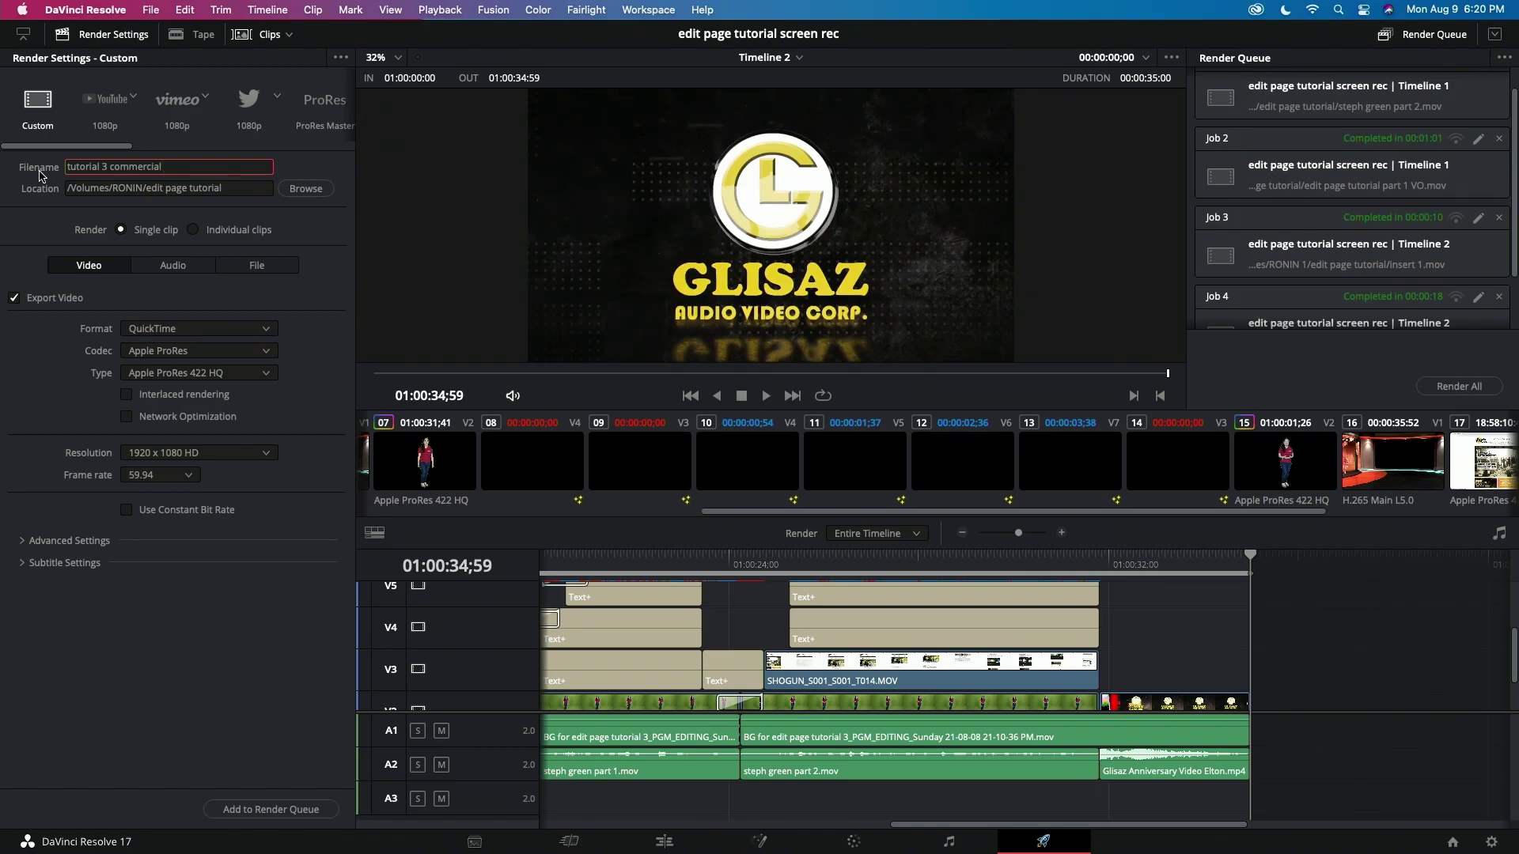
# Step: Queue the 'tutorial 3 commercial' job and start rendering it
pyautogui.click(248, 810)
pyautogui.click(1463, 388)
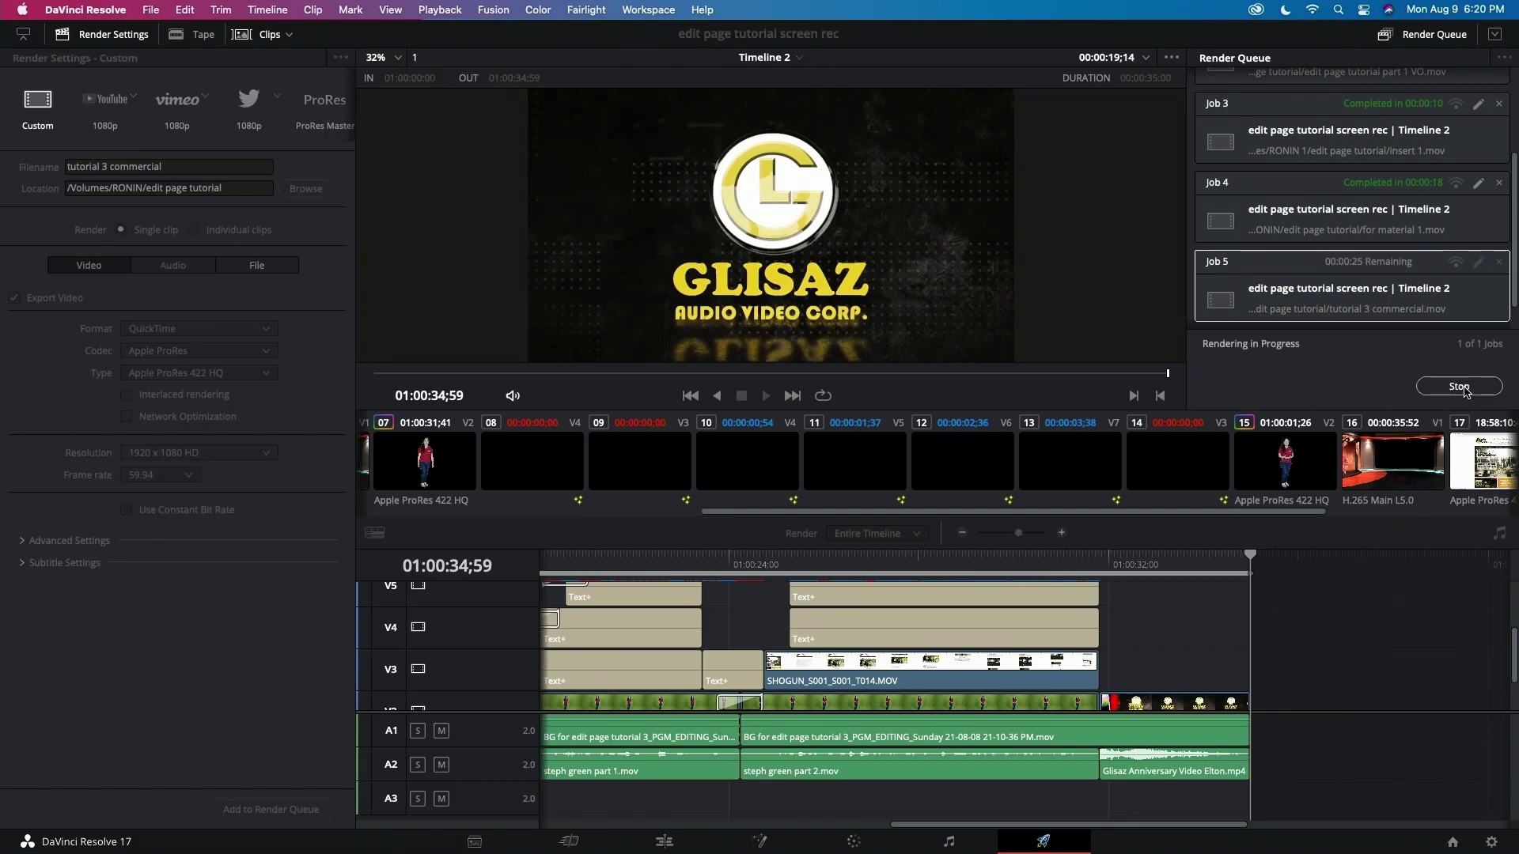